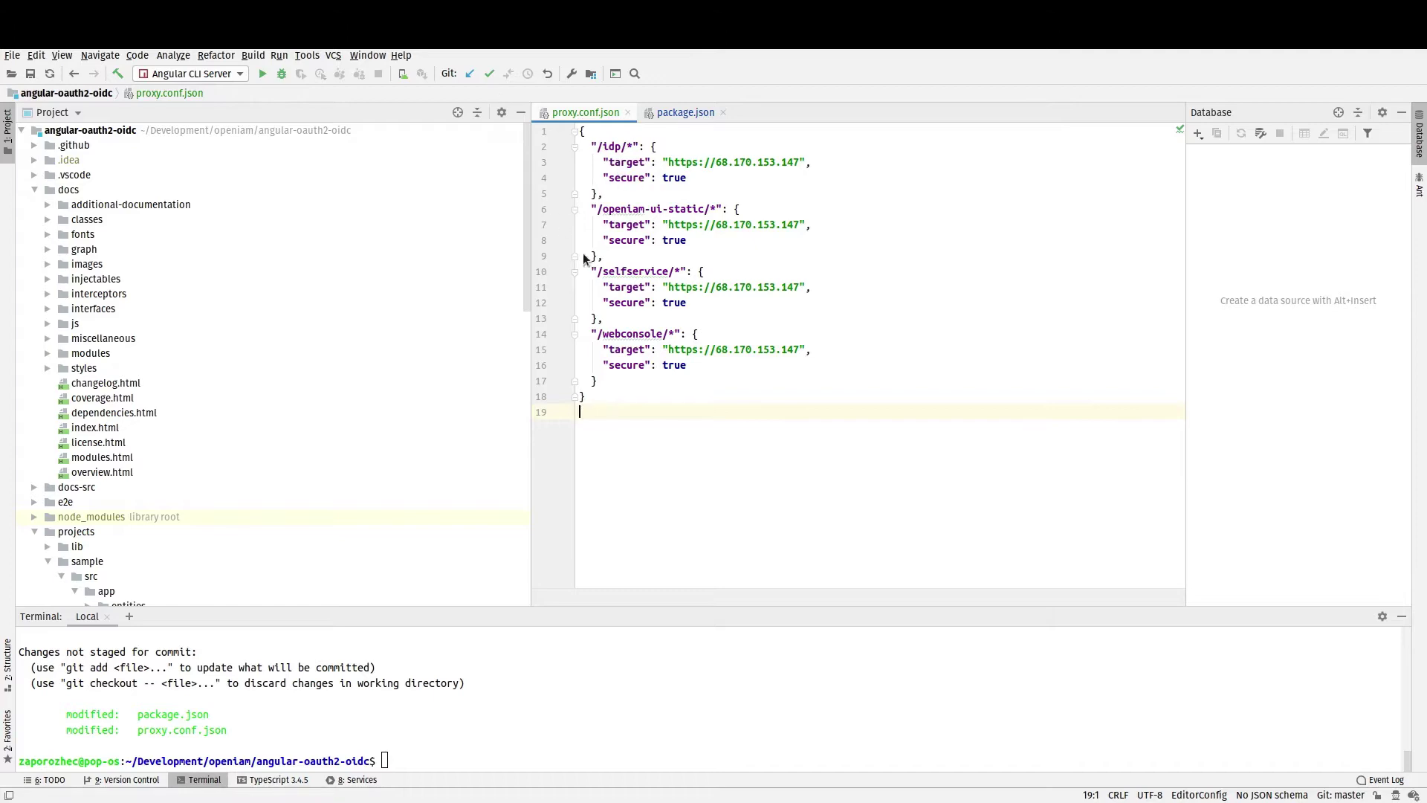
Switch to the GitHub angular-oauth2-oidc repository and scroll its README down past the Features list
key("super")
left_click(470, 570)
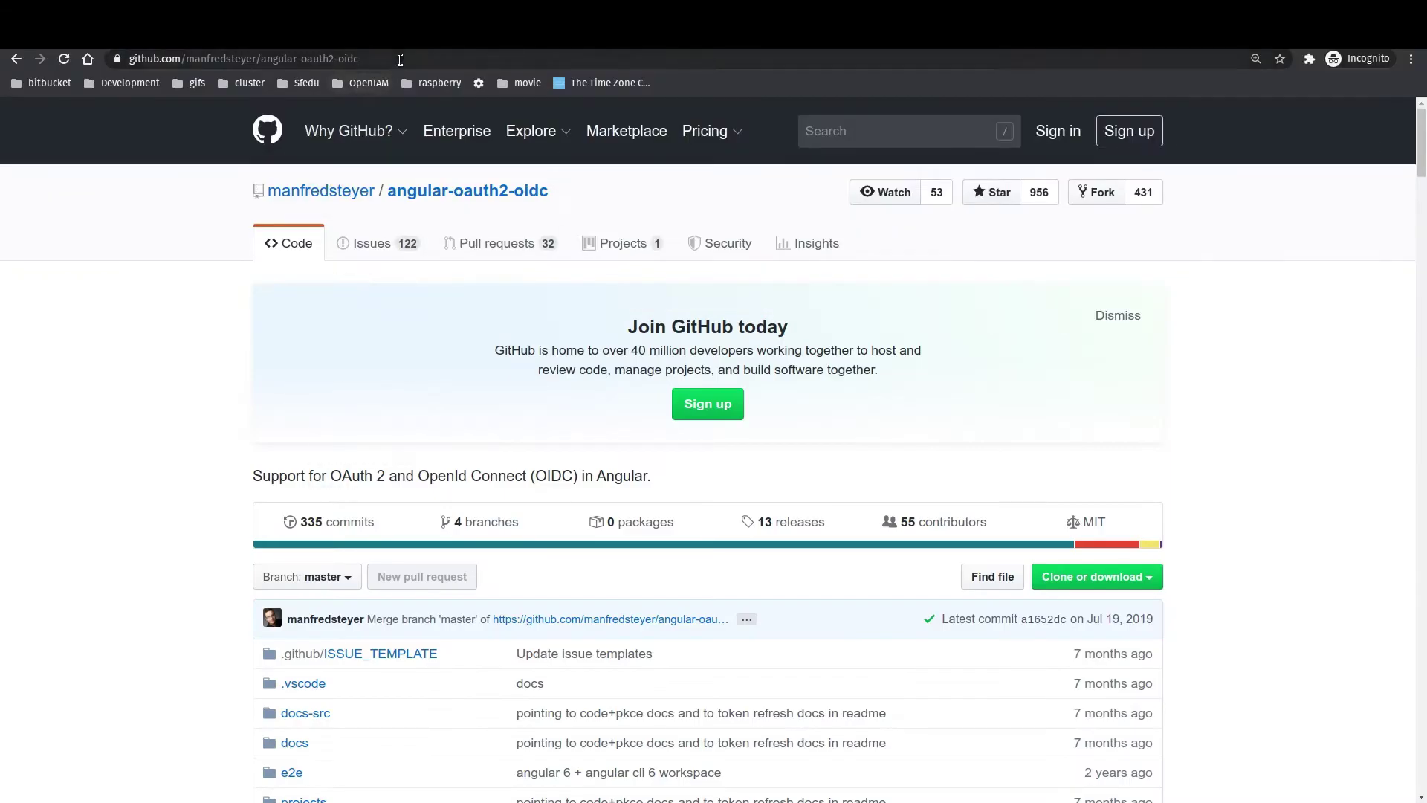
scroll(376, 465, "down", 12)
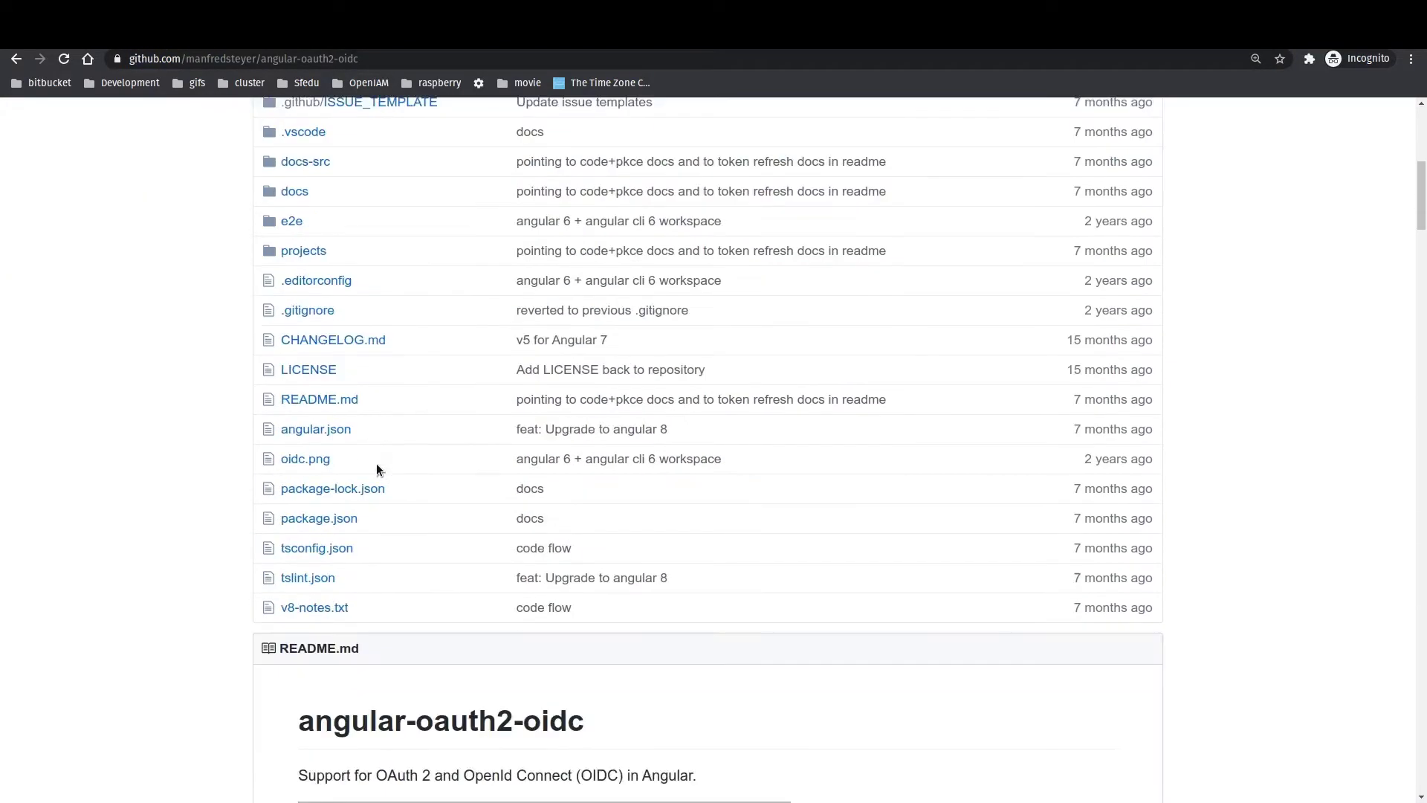
left_click_drag(341, 421, 1048, 614)
scroll(1047, 606, "down", 6)
left_click(1048, 606)
scroll(813, 444, "down", 13)
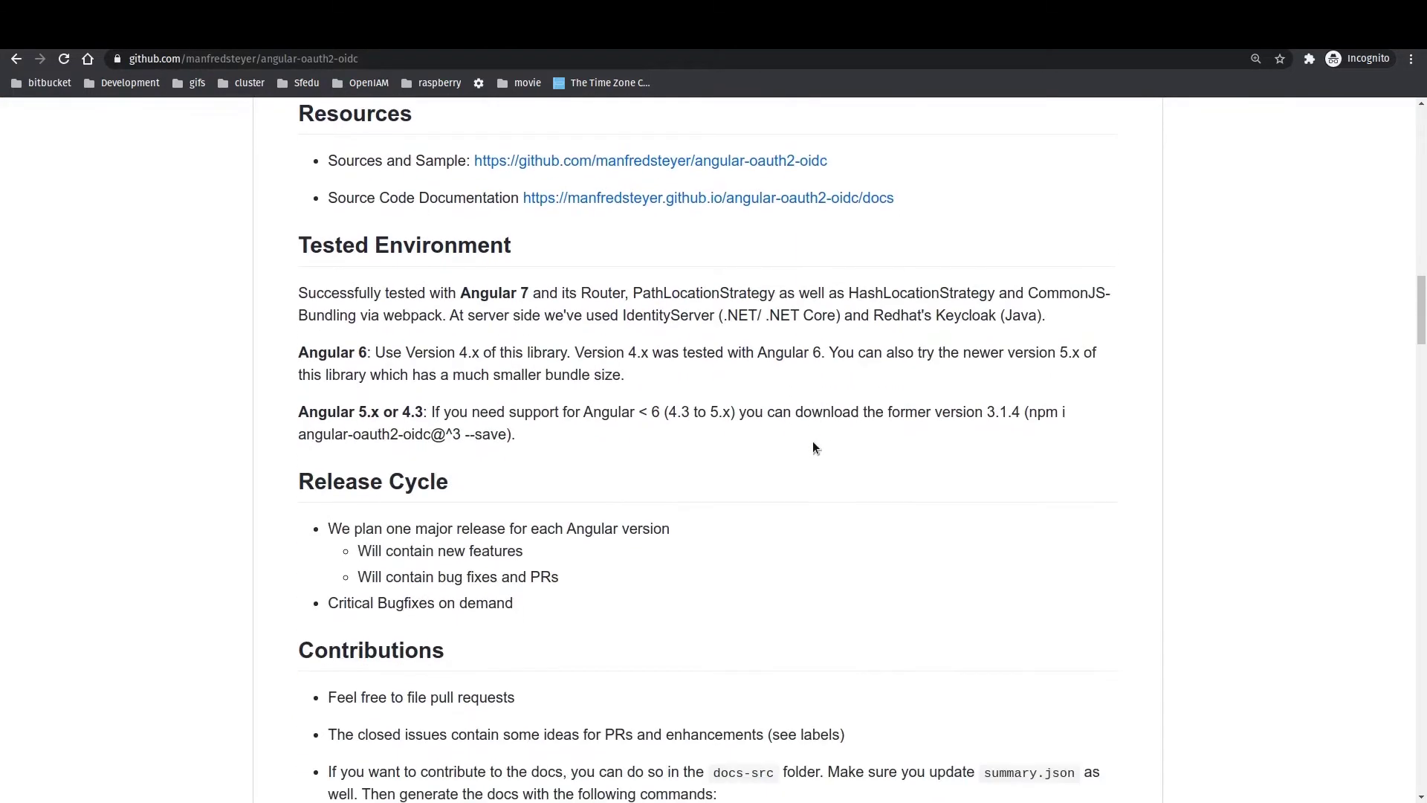
scroll(813, 446, "down", 4)
scroll(813, 446, "up", 2)
Return to IntelliJ IDEA and check git status, which lists two modified files
key("super")
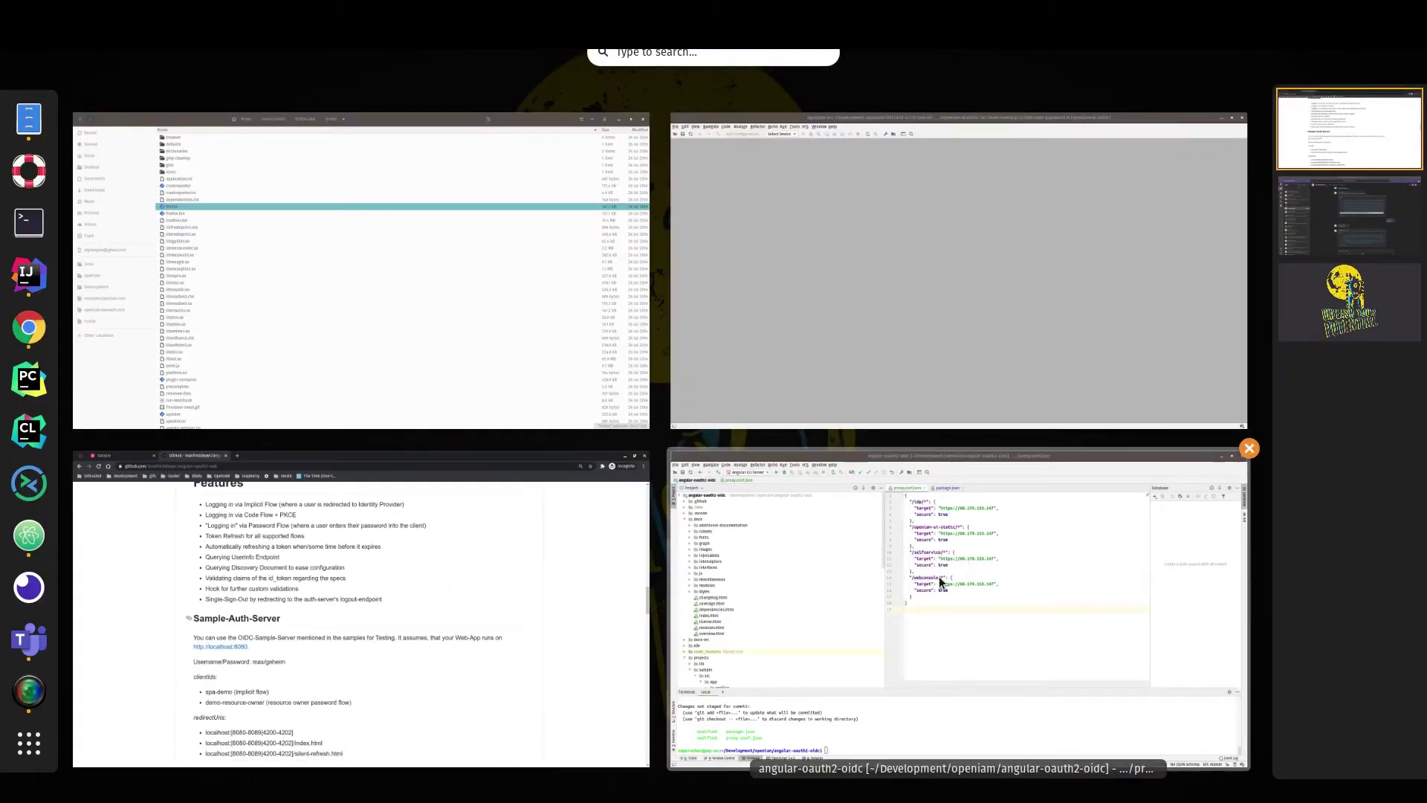
left_click(956, 576)
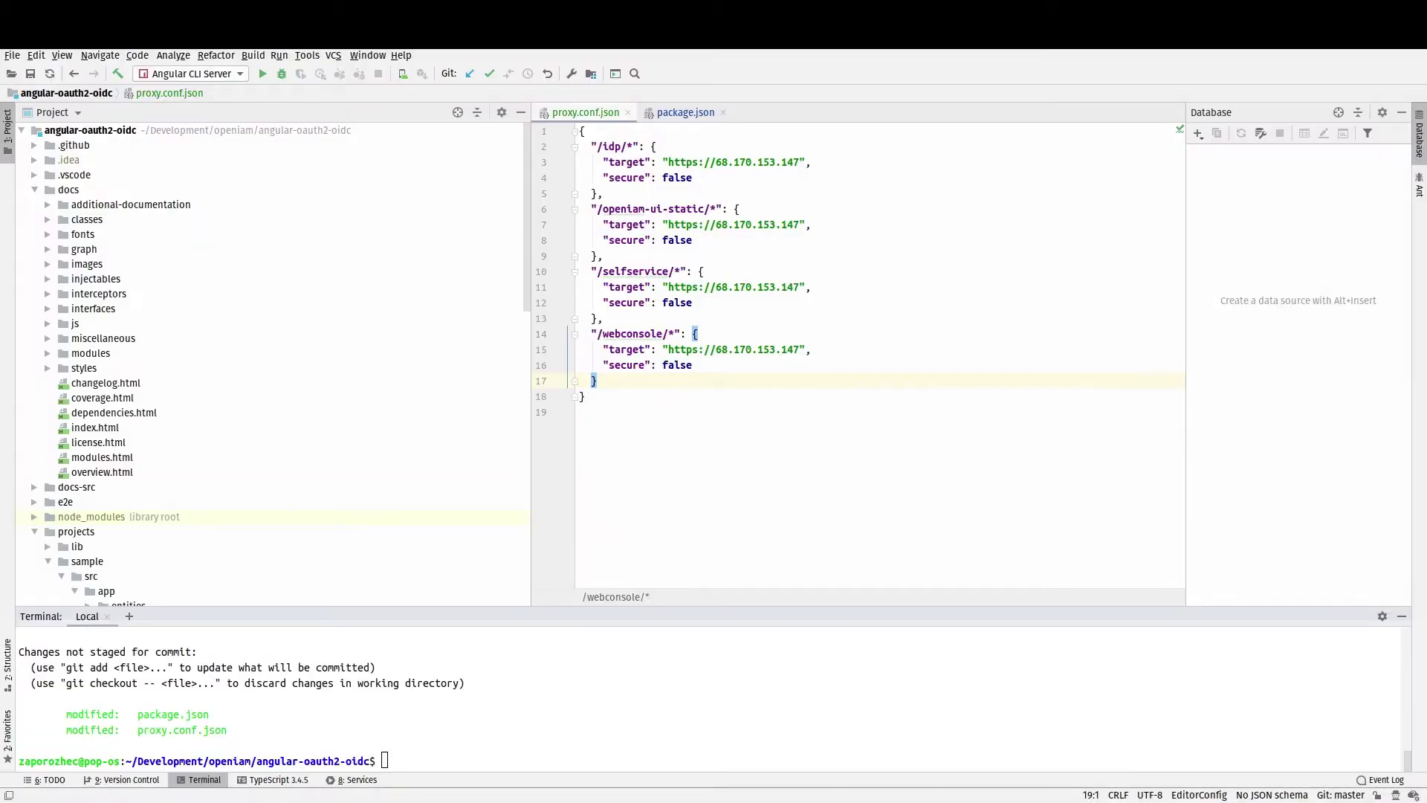
left_click_drag(227, 740, 34, 706)
left_click(267, 732)
type("git status")
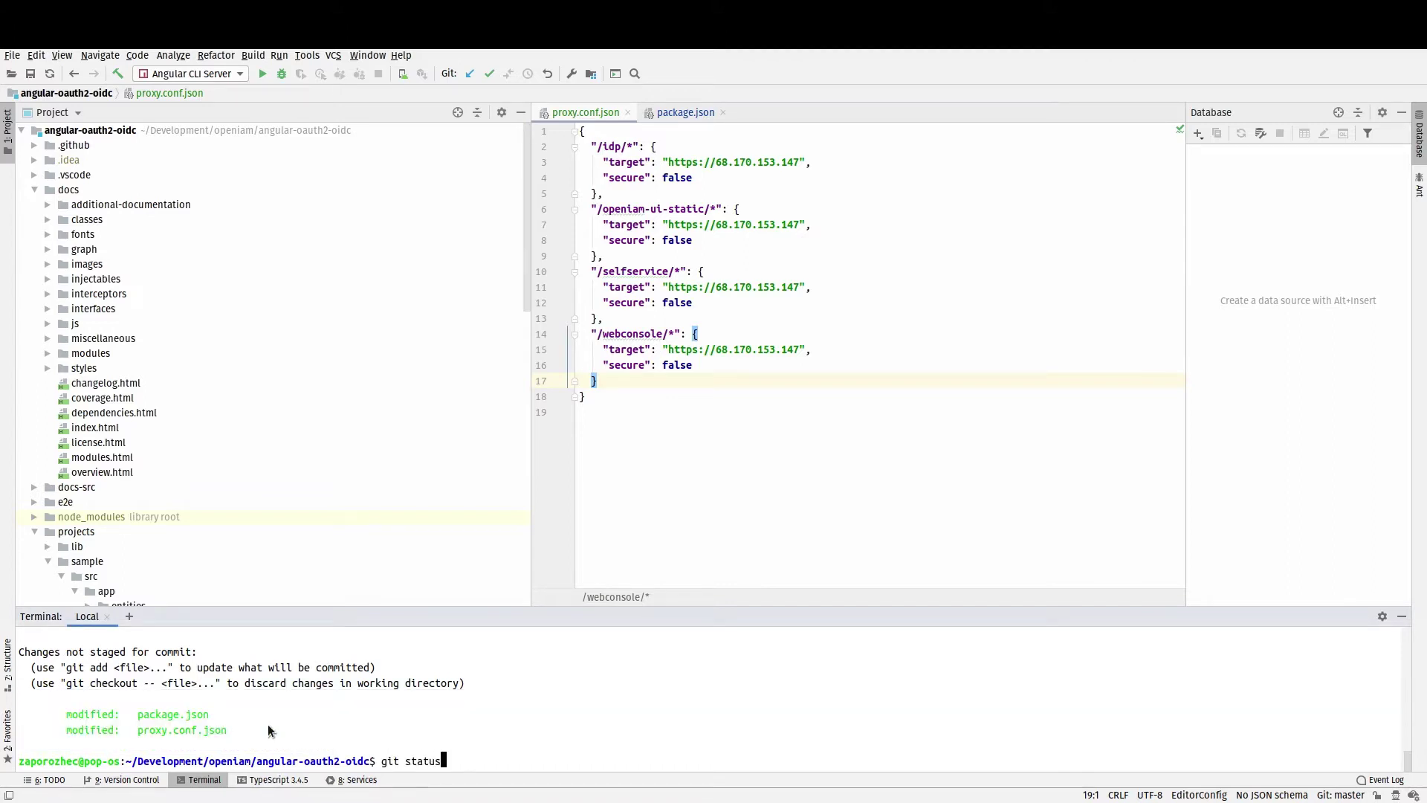
key("ctrl+u")
left_click_drag(242, 738, 42, 714)
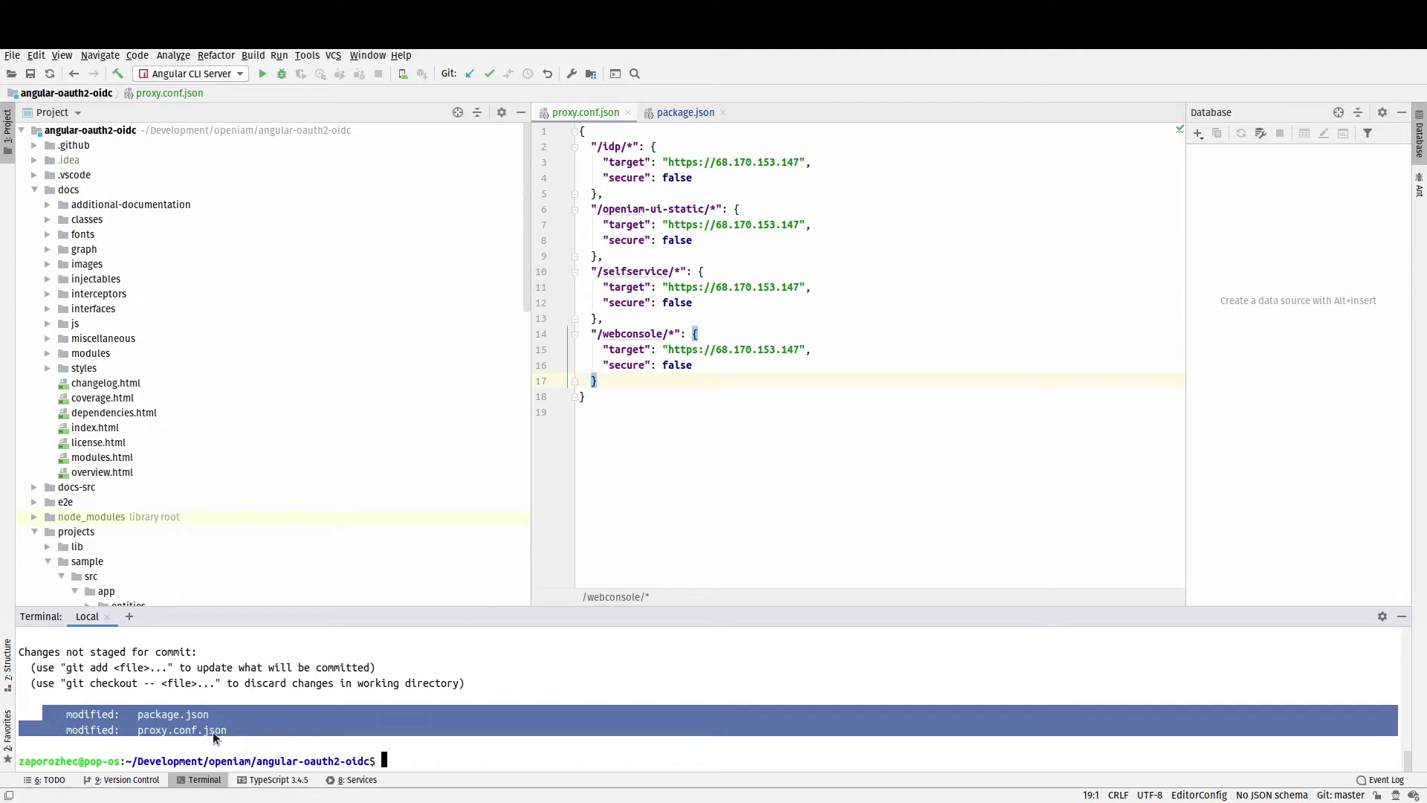
left_click(168, 731)
Highlight the proxy.conf.json entry proxying paths to 68.170.153.147 with secure false
left_click_drag(137, 718, 230, 743)
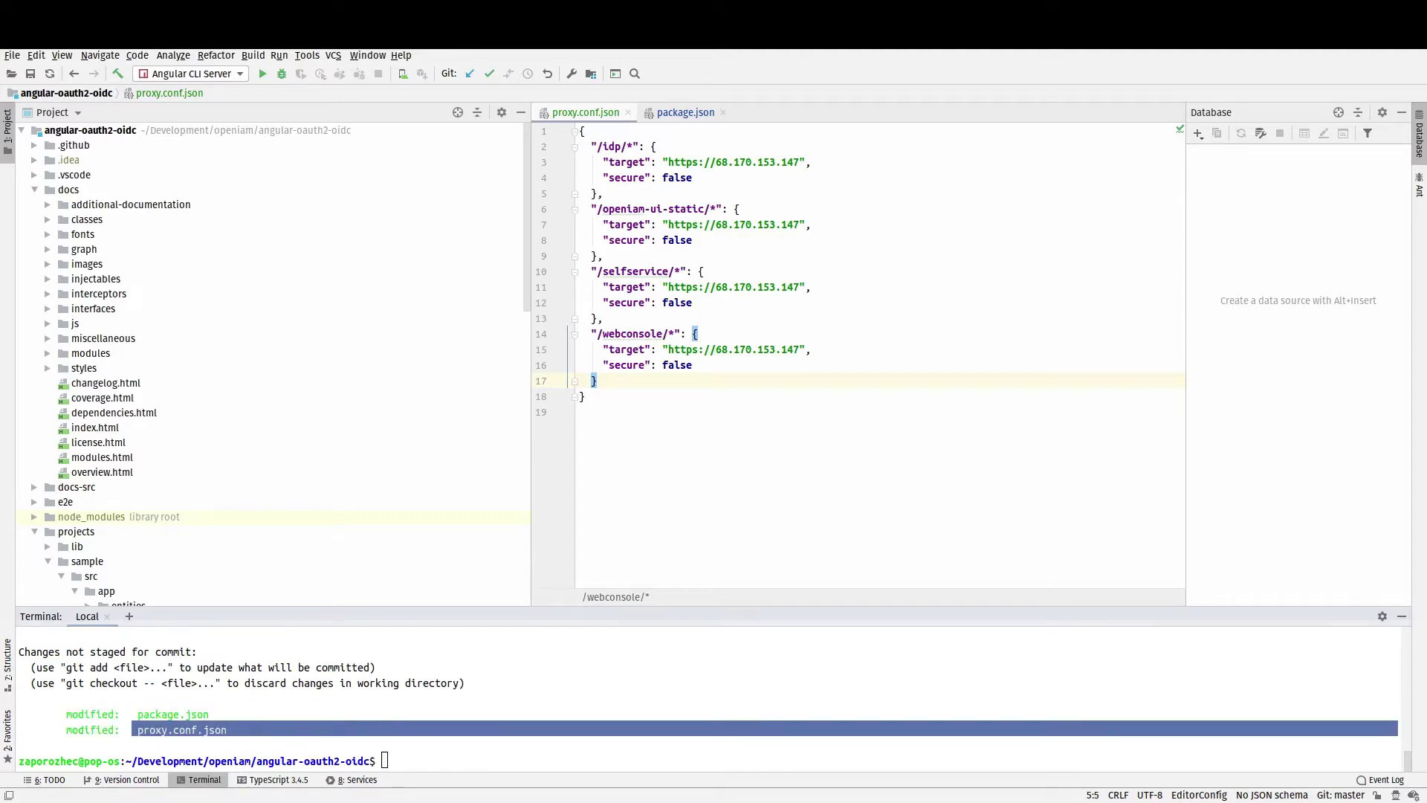
key("shift+Right")
key("shift+Right")
key("shift+Right")
key("shift+Right")
key("shift+Down")
key("shift+End")
key("shift+End")
Inspect package.json's start script, which serves the sample with proxy.conf.json over SSL
key("alt+Right")
scroll(806, 397, "up", 4)
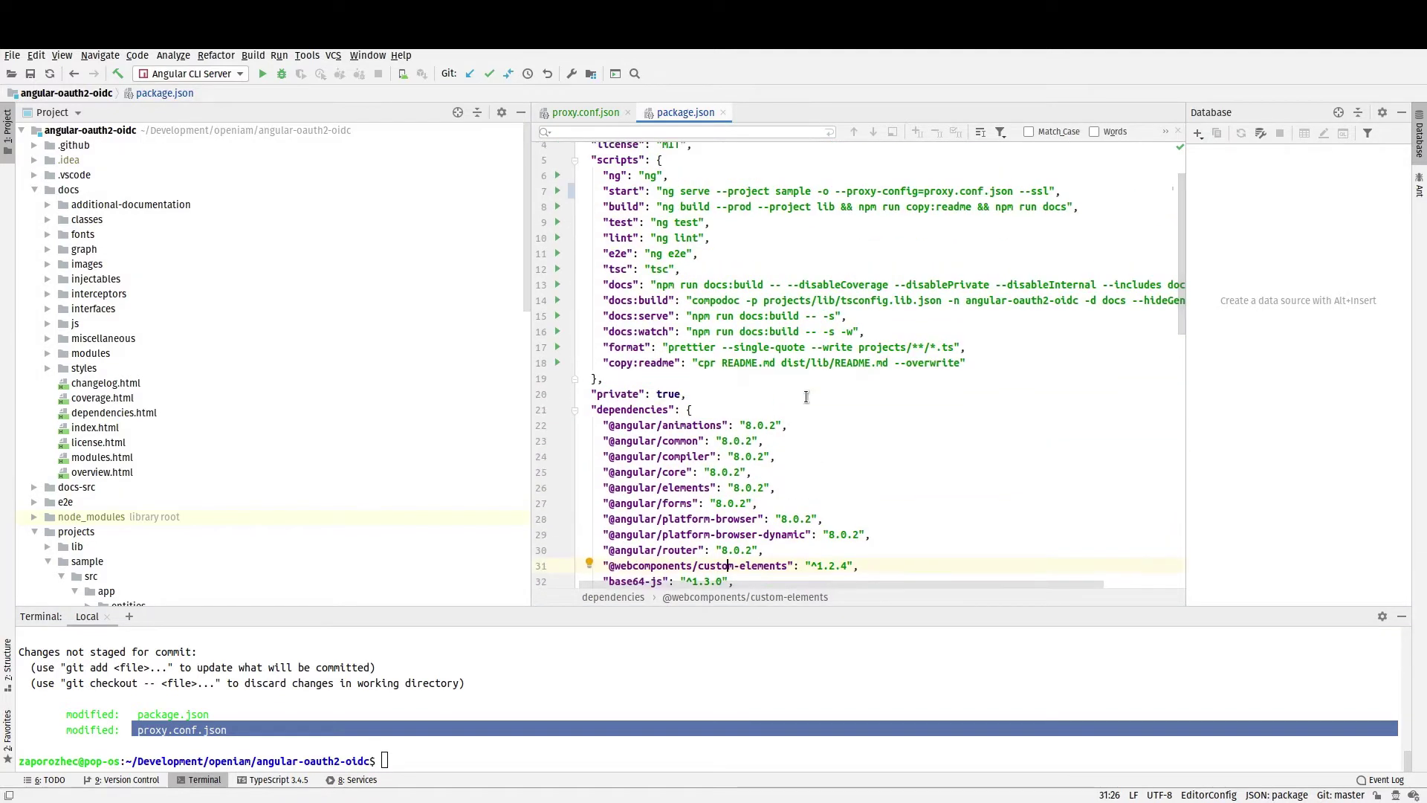
scroll(805, 397, "up", 1)
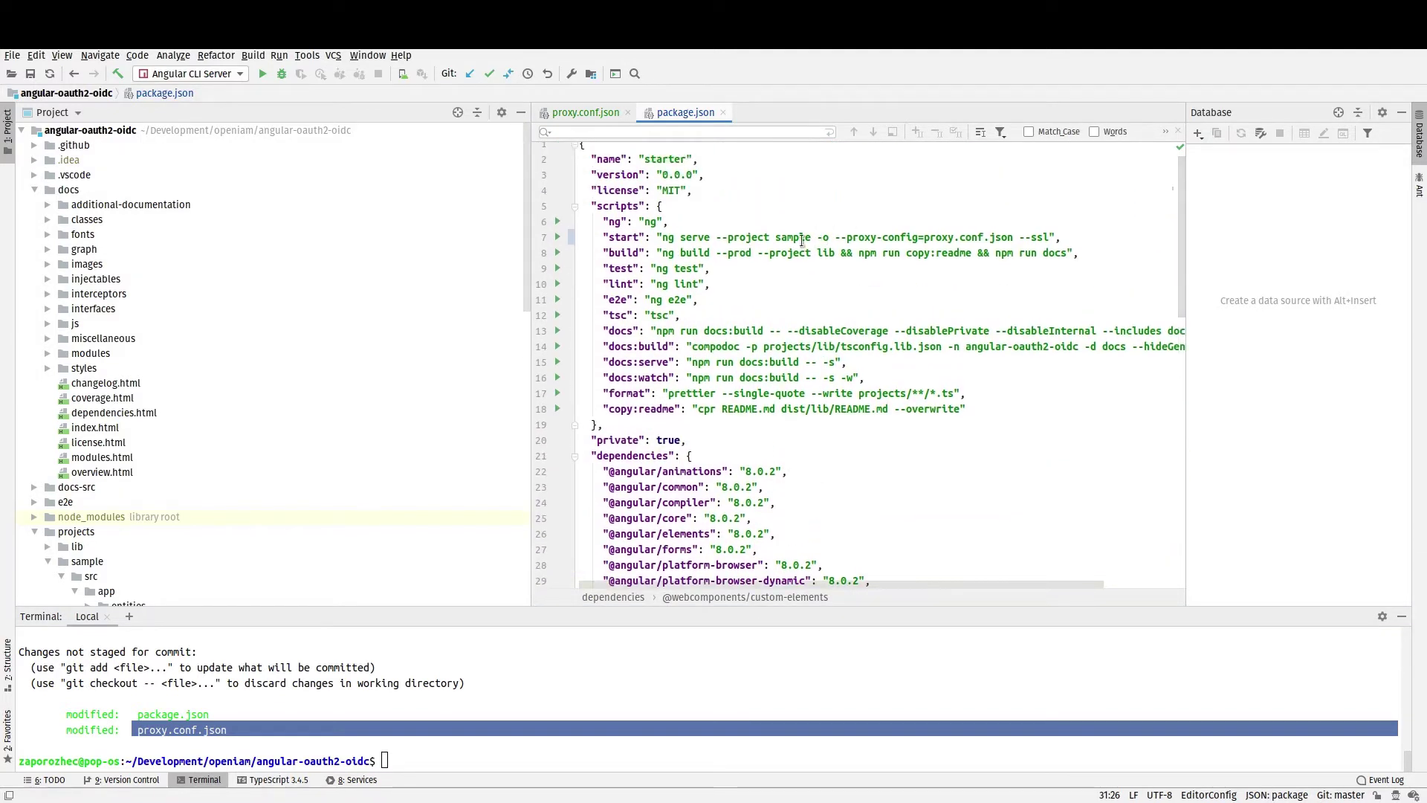
left_click_drag(835, 237, 1047, 236)
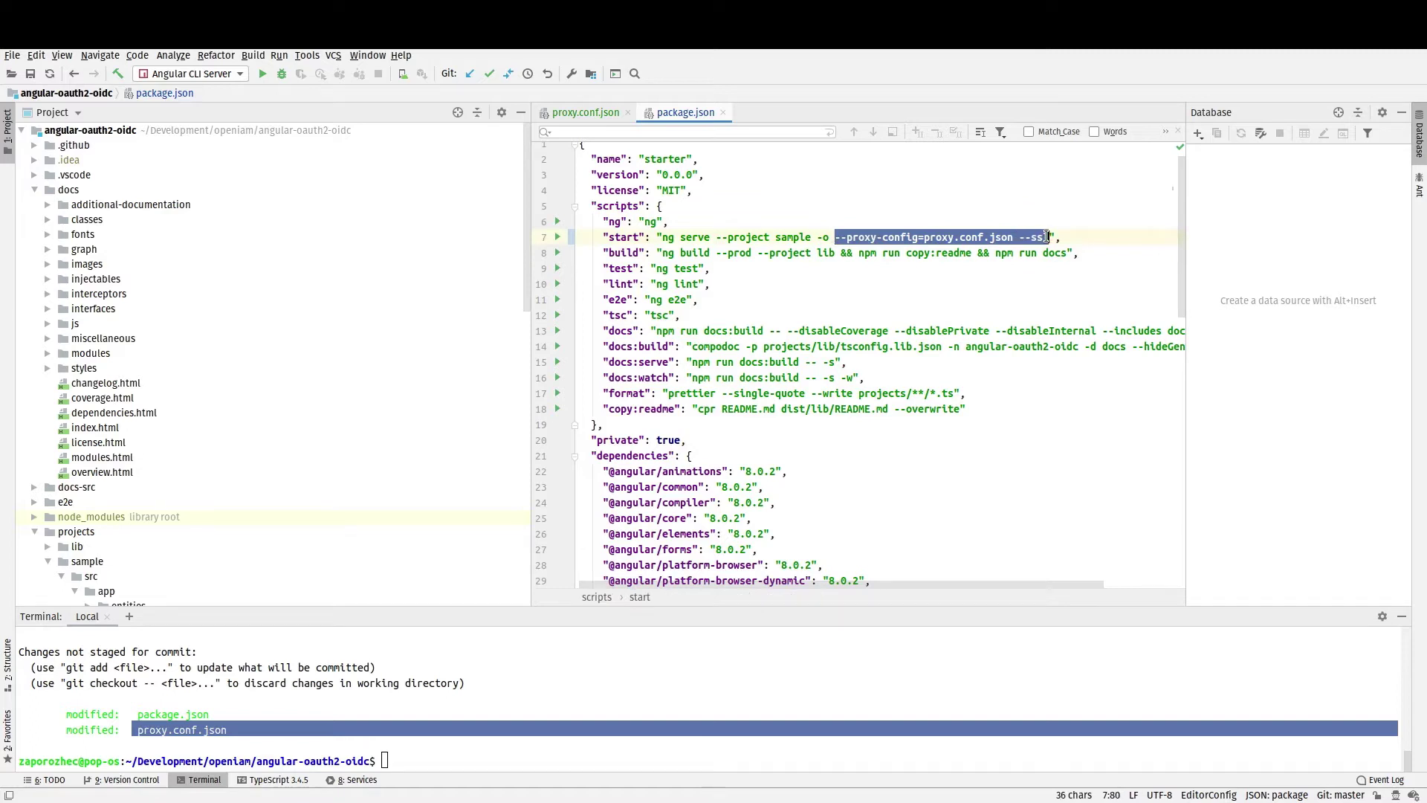
scroll(1044, 241, "up", 1)
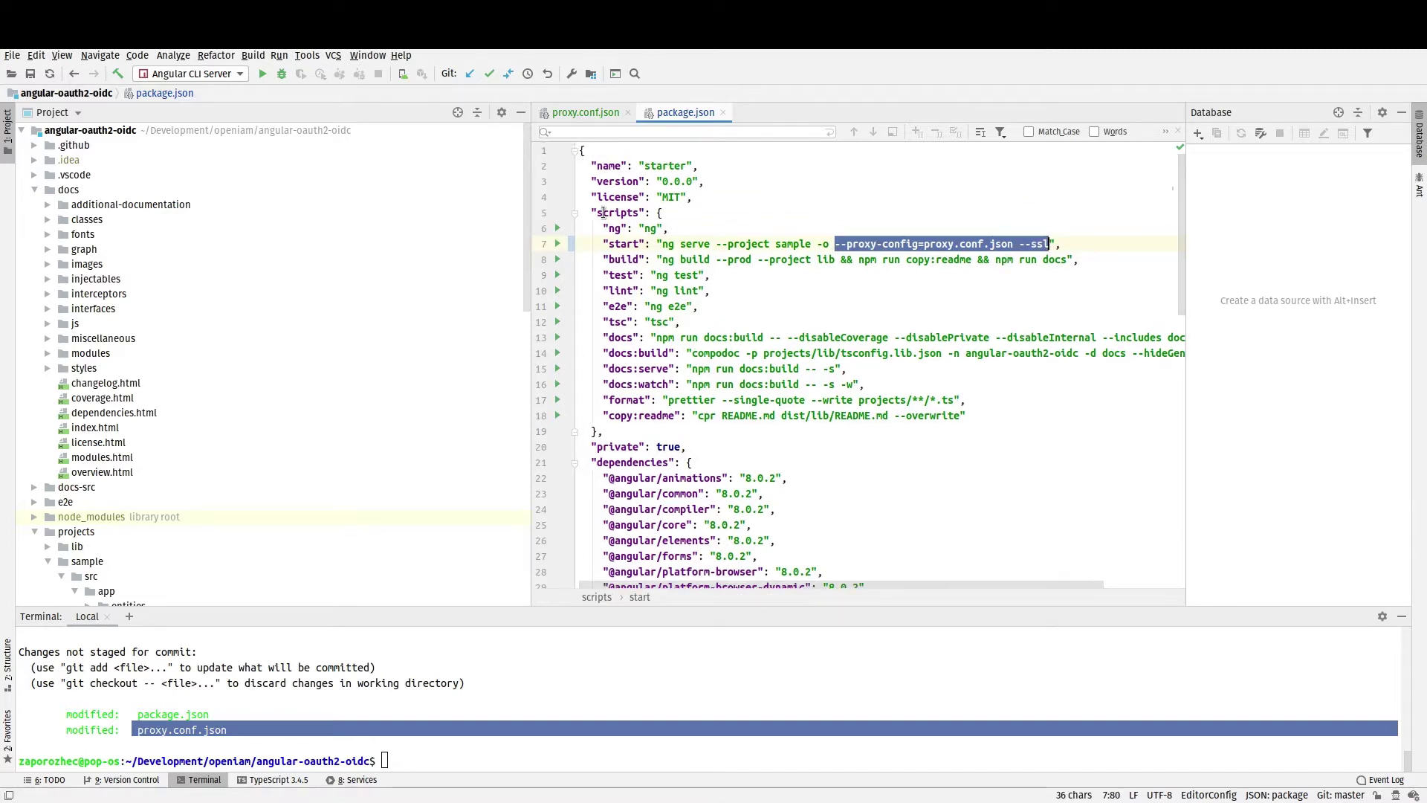
double_click(624, 244)
double_click(747, 244)
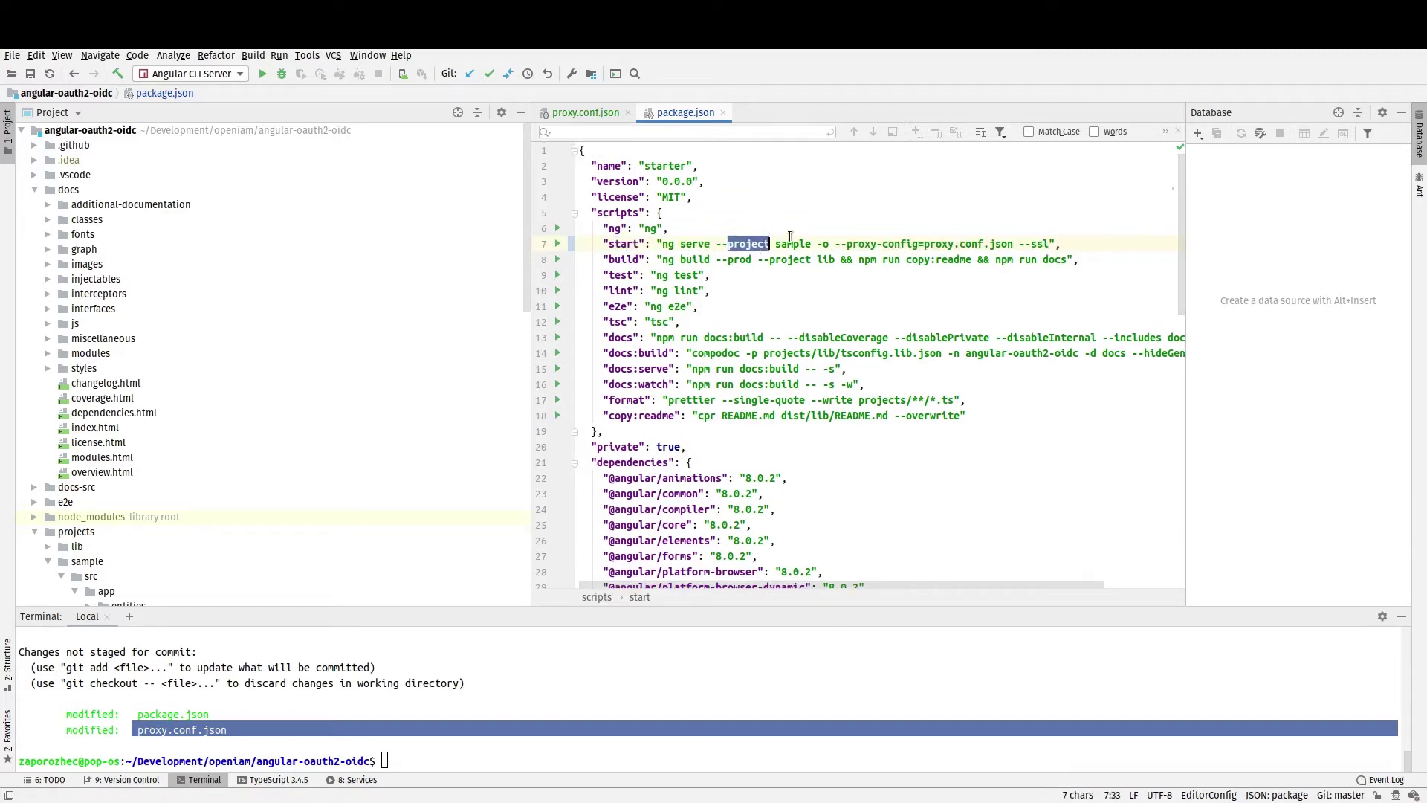
left_click_drag(834, 238, 1024, 238)
left_click(1061, 308)
left_click(595, 722)
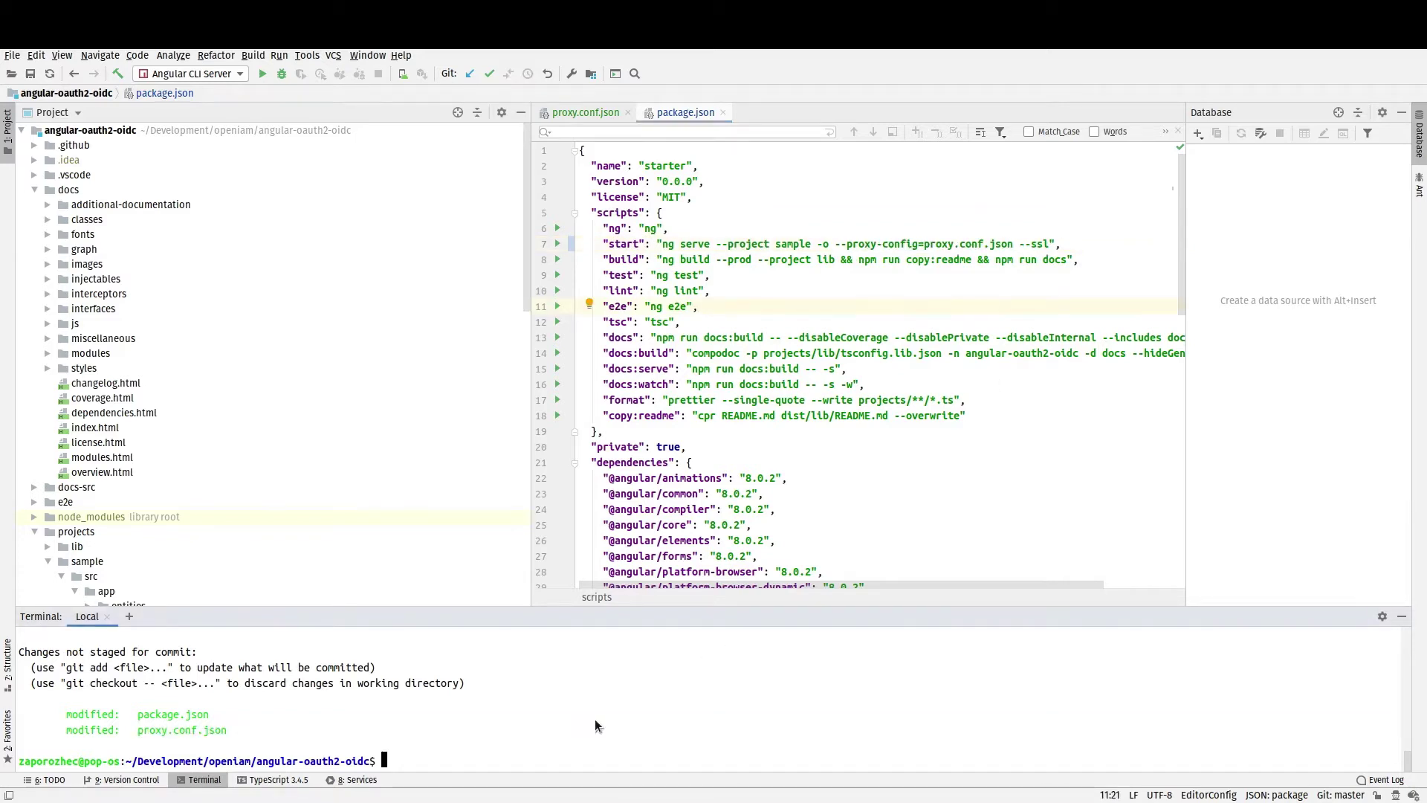
type("npm start")
key("Return")
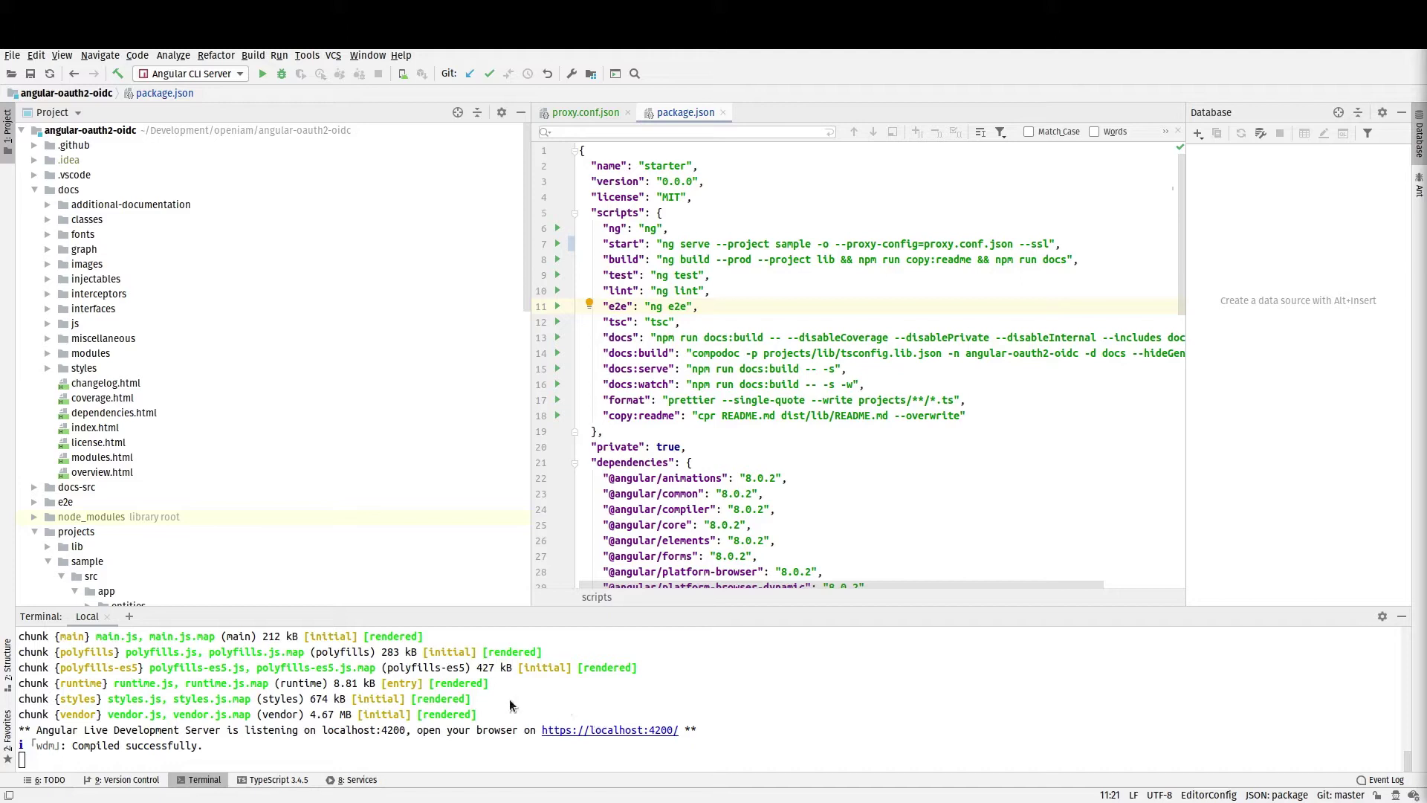
left_click_drag(536, 731, 681, 734)
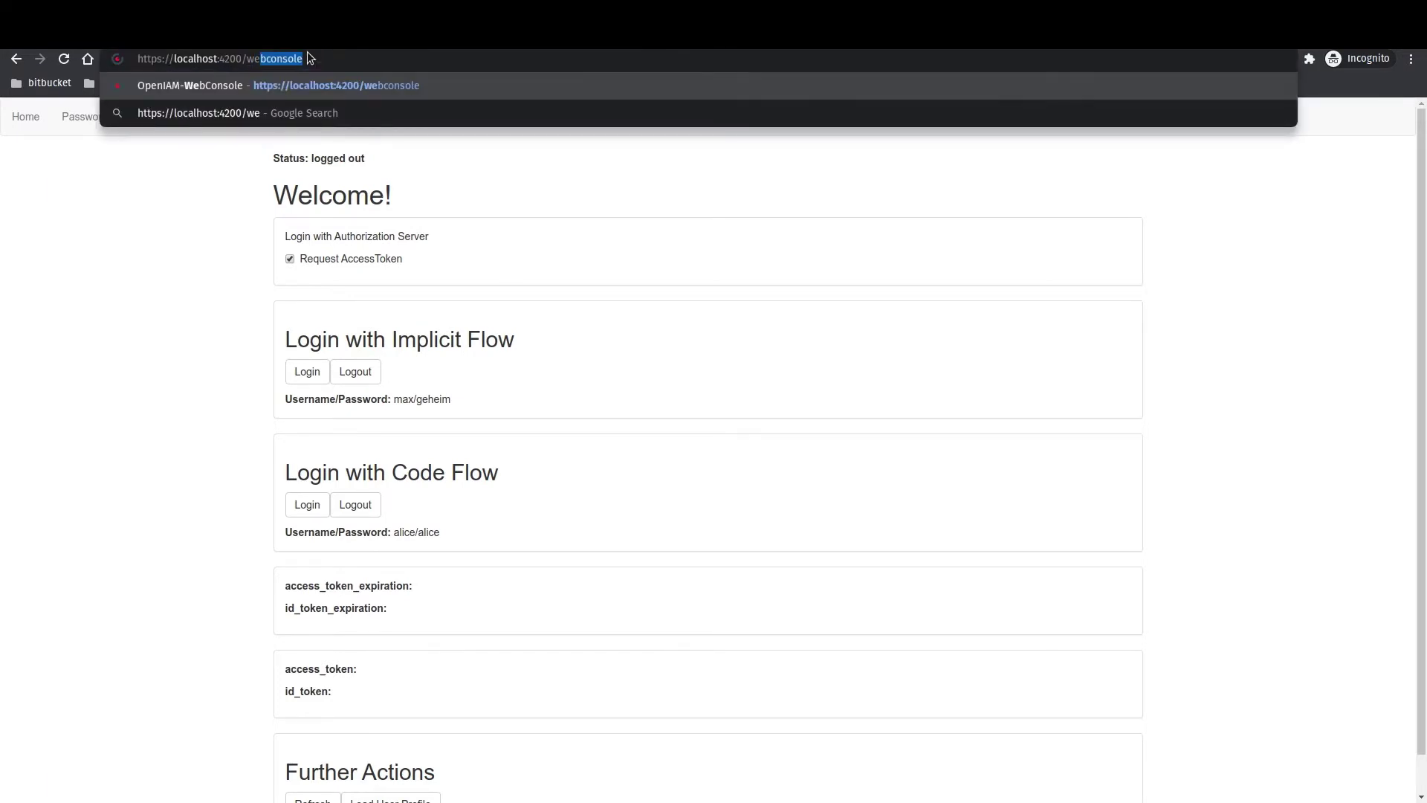
Load localhost:4200/webconsole and enter the login ID and password
key("End")
key("ctrl+a")
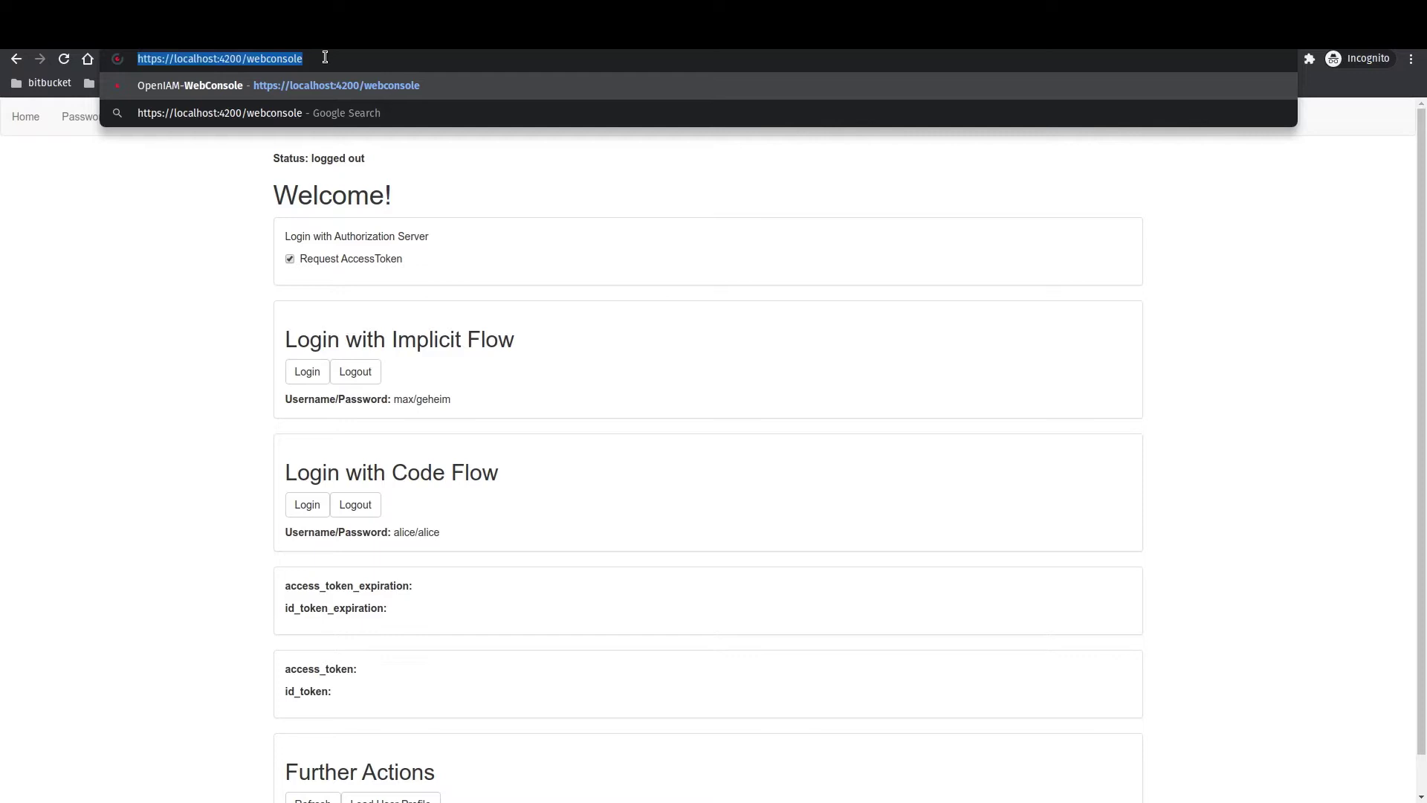
key("Return")
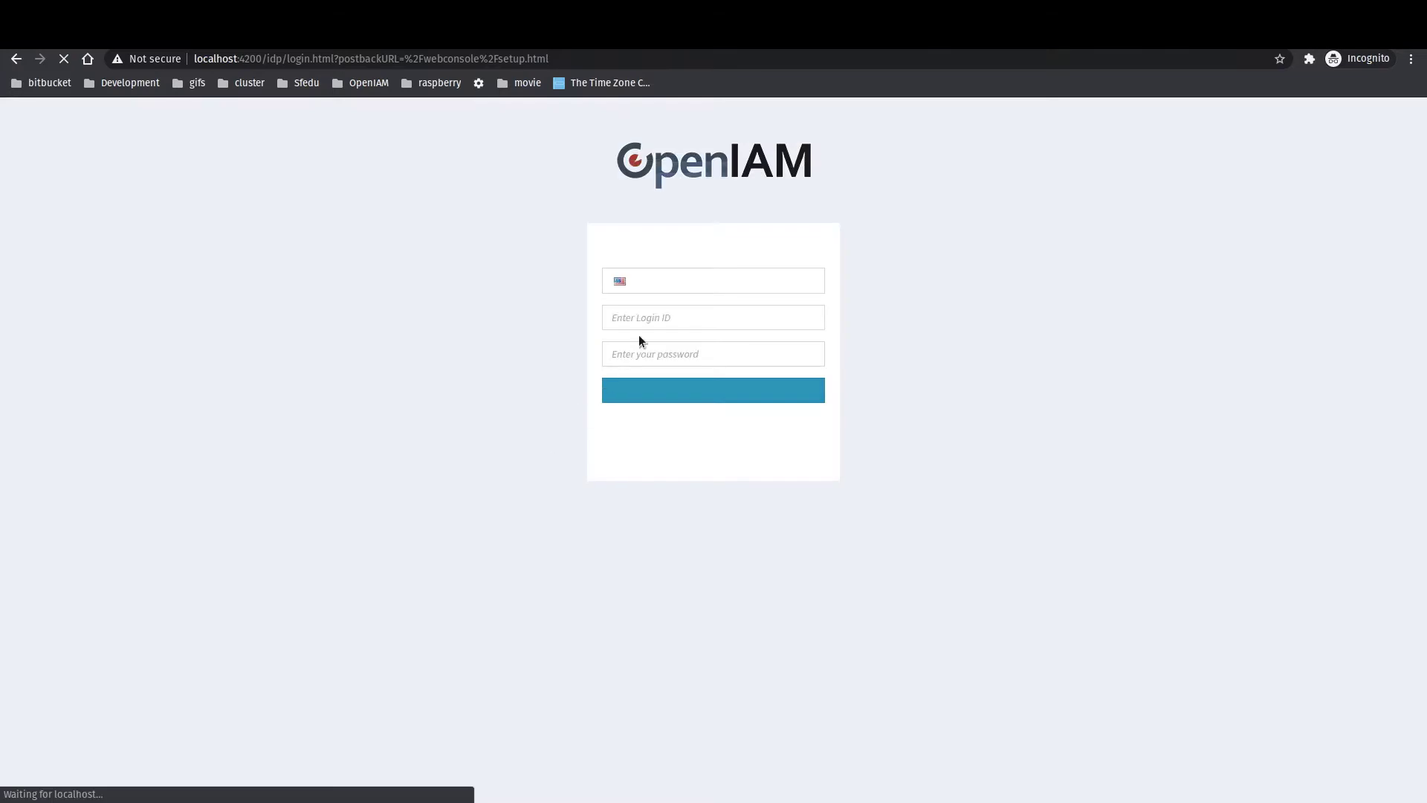
left_click(641, 319)
type("dzap")
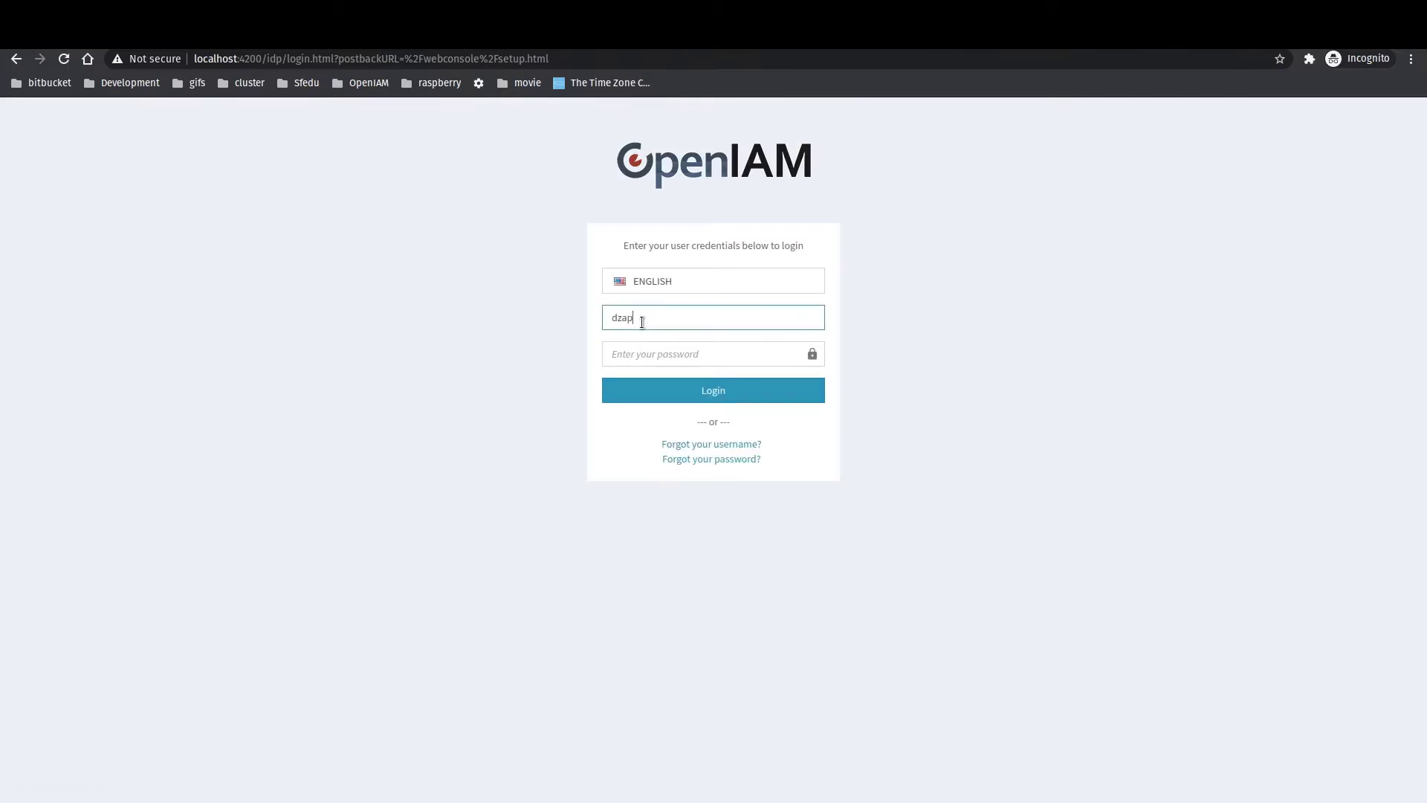
key("Tab")
type("p")
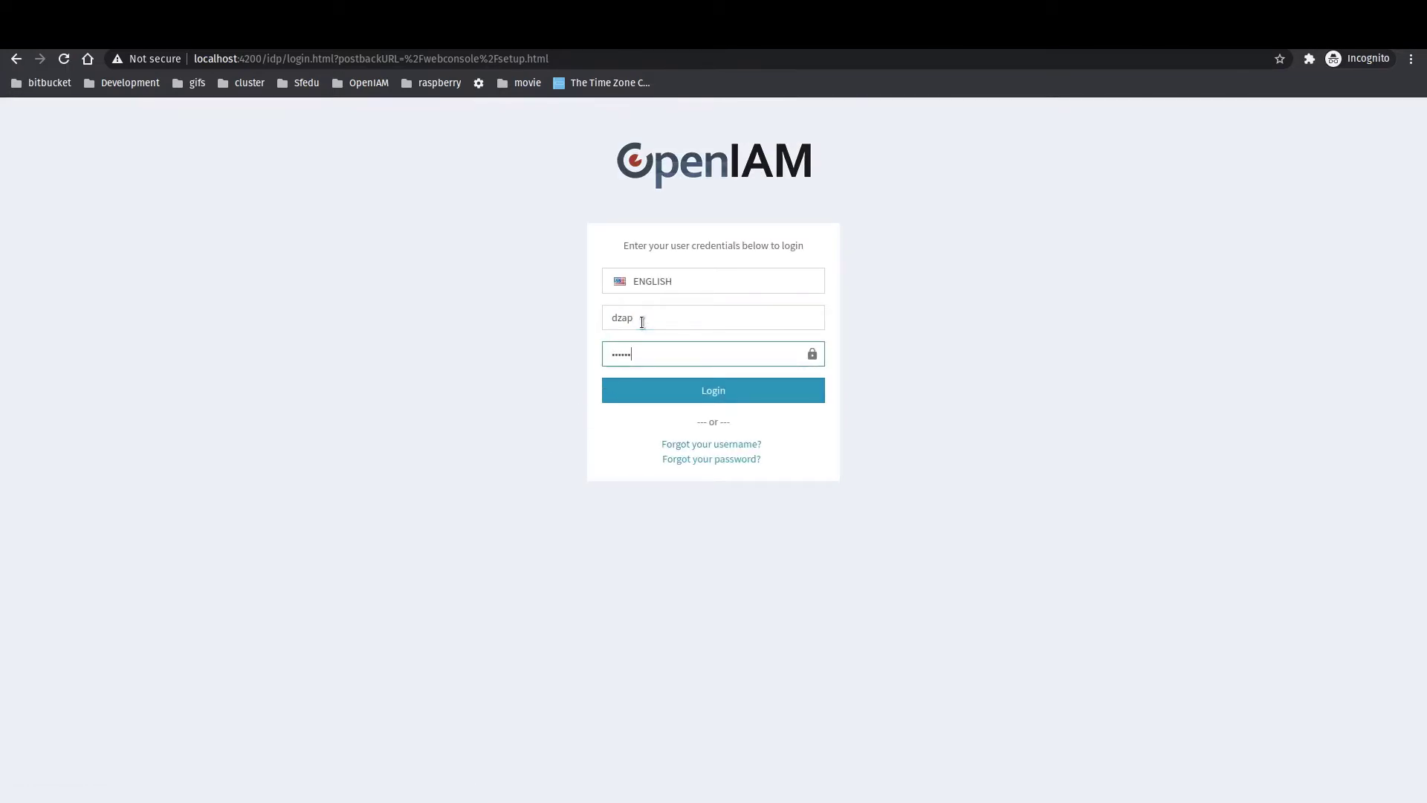
type("••")
Log in and name the content provider oidc-flow-content-provider, leaving Is SSL unset
left_click(690, 390)
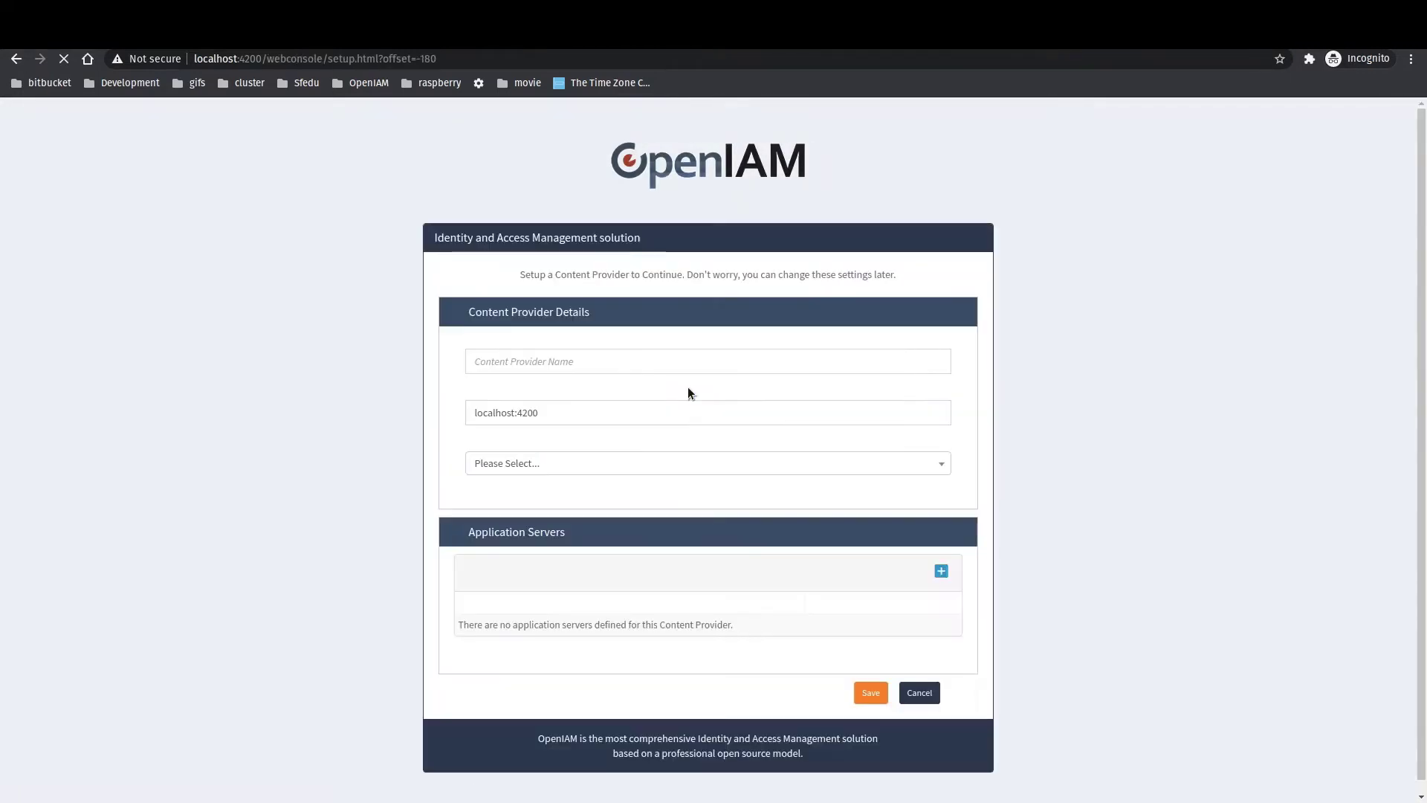
left_click(543, 364)
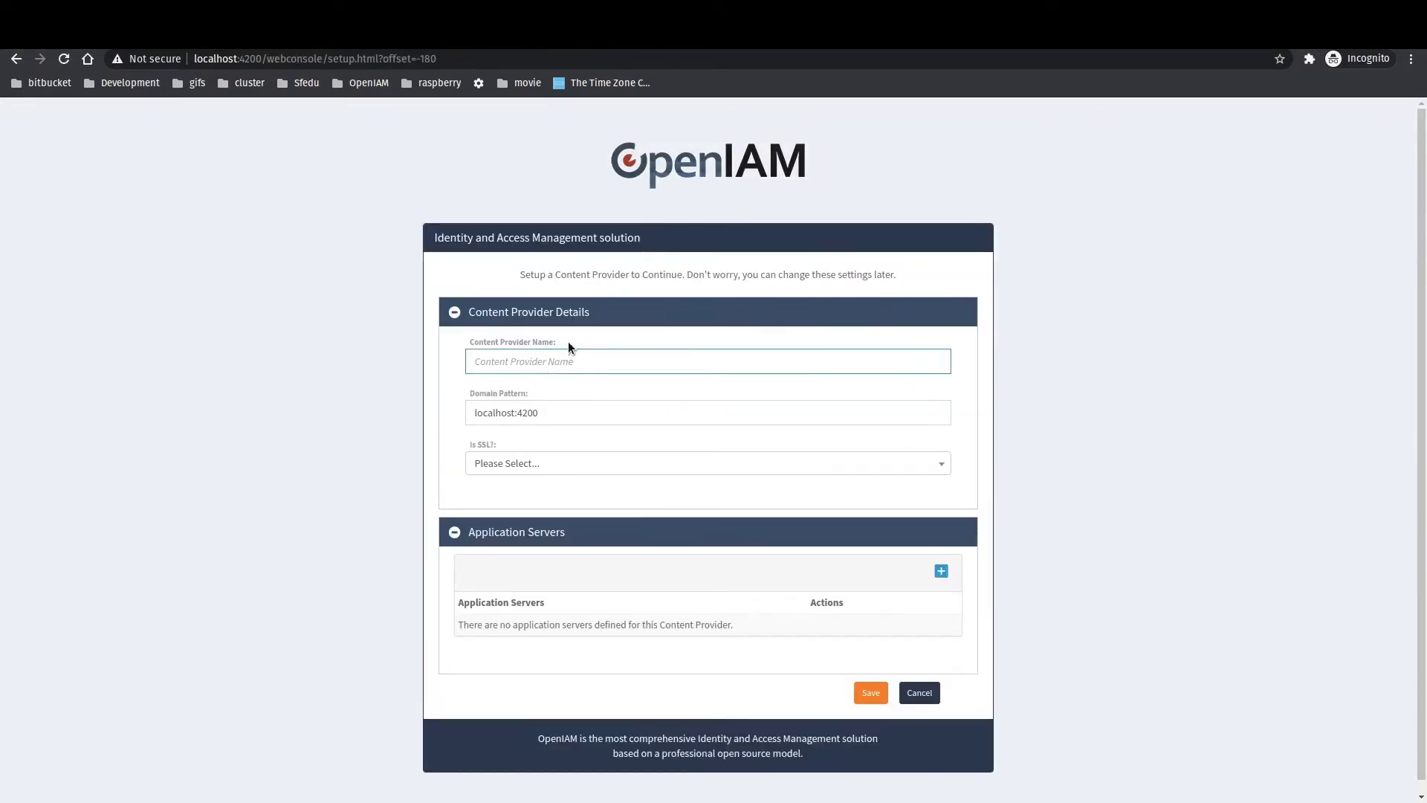
type("oidc")
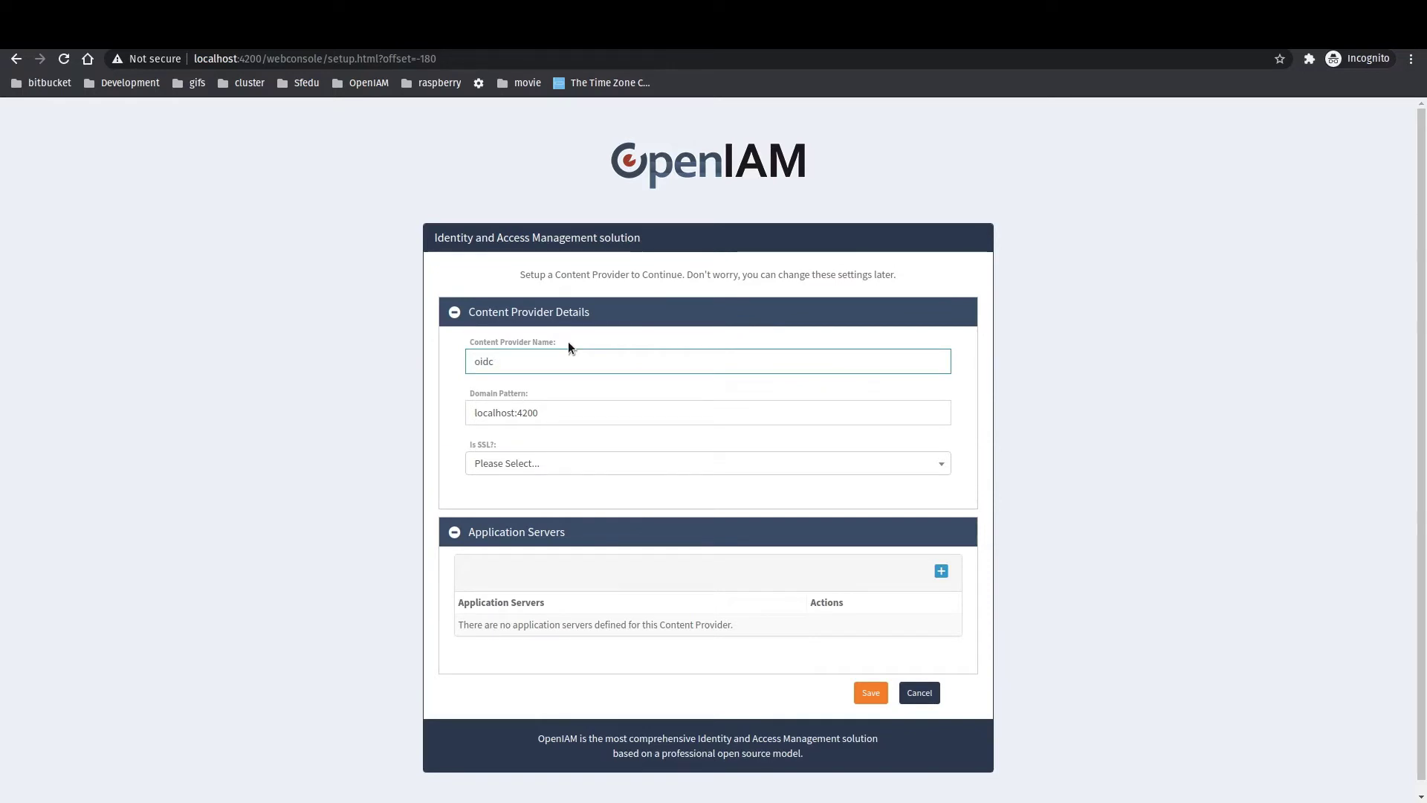
type("-flow")
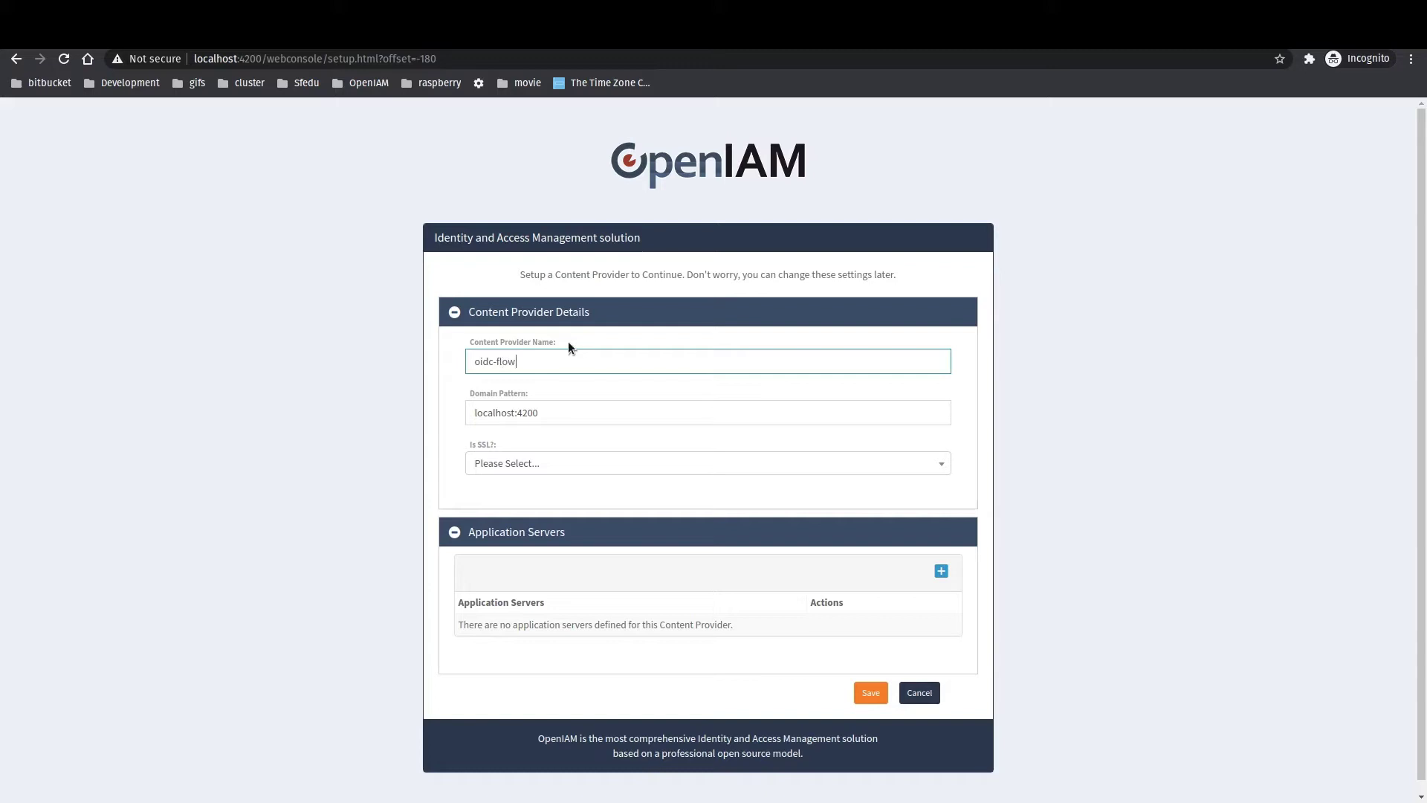
type("-content-provider")
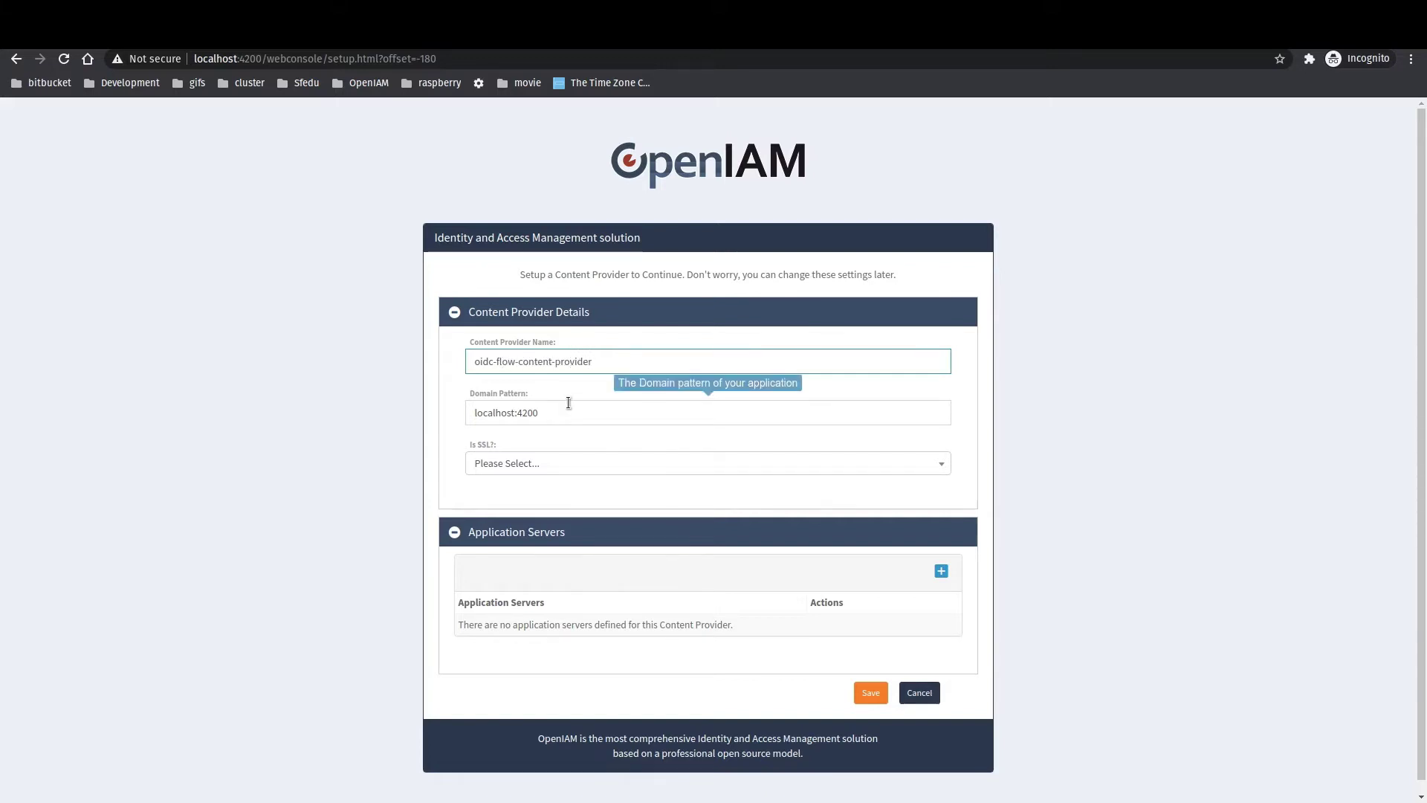
left_click(535, 465)
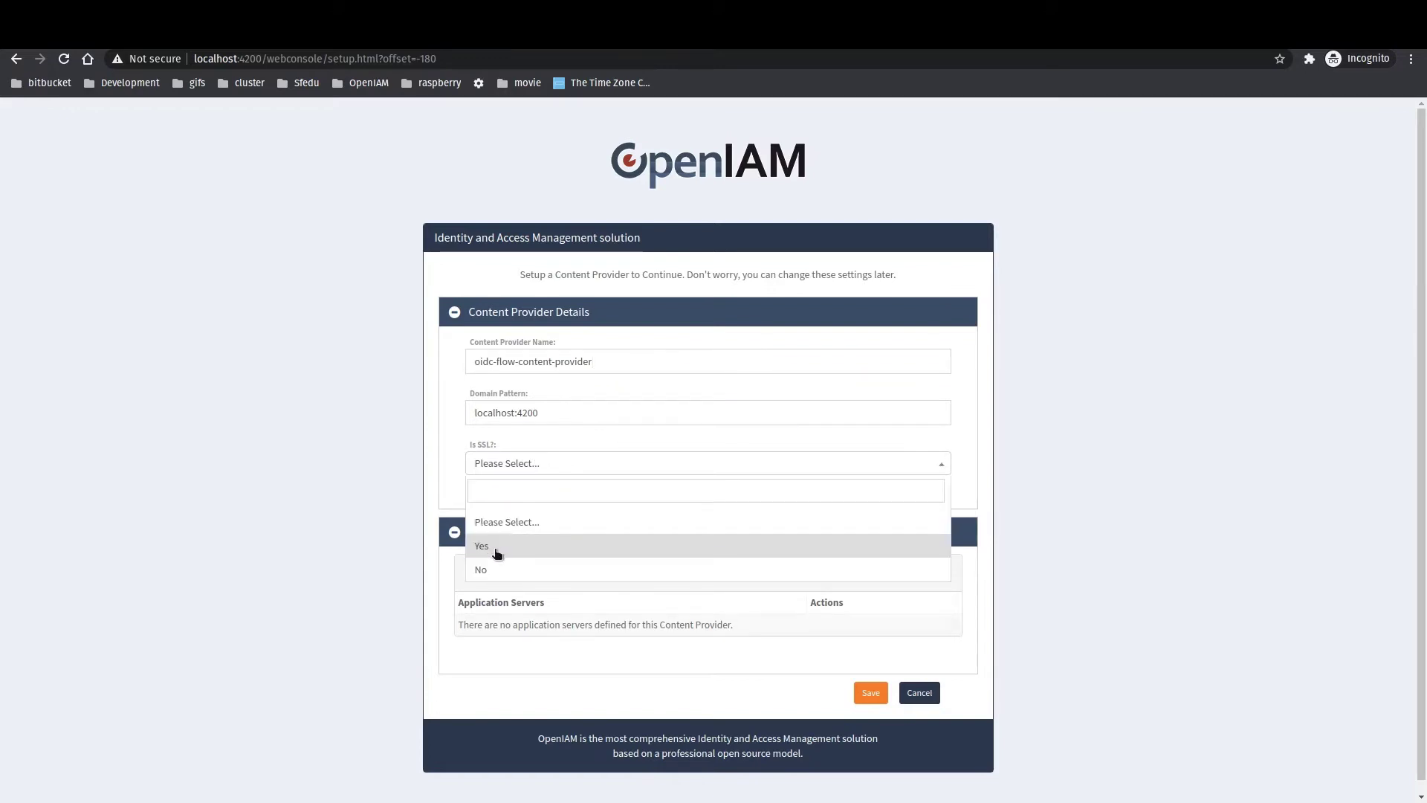
left_click(433, 383)
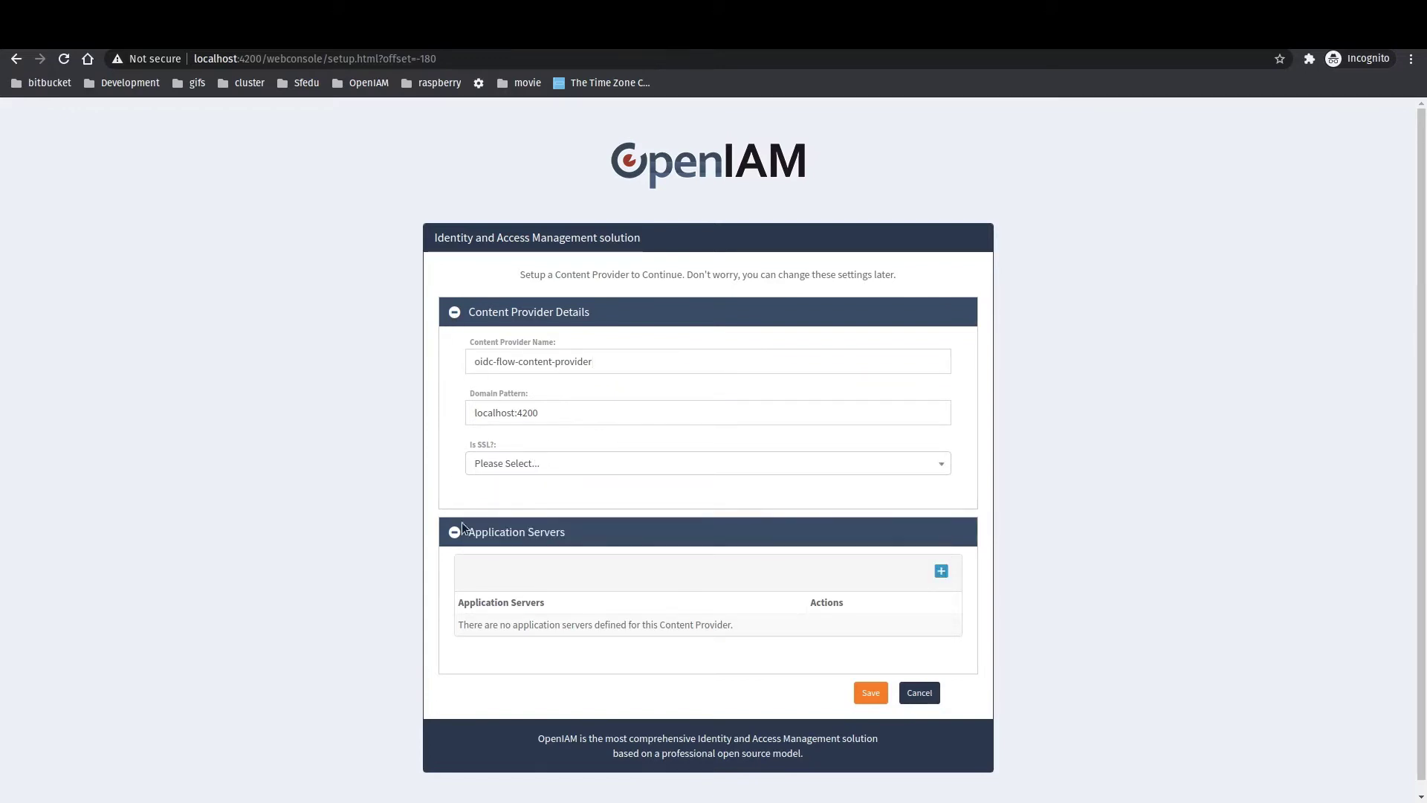
left_click(941, 572)
left_click(686, 193)
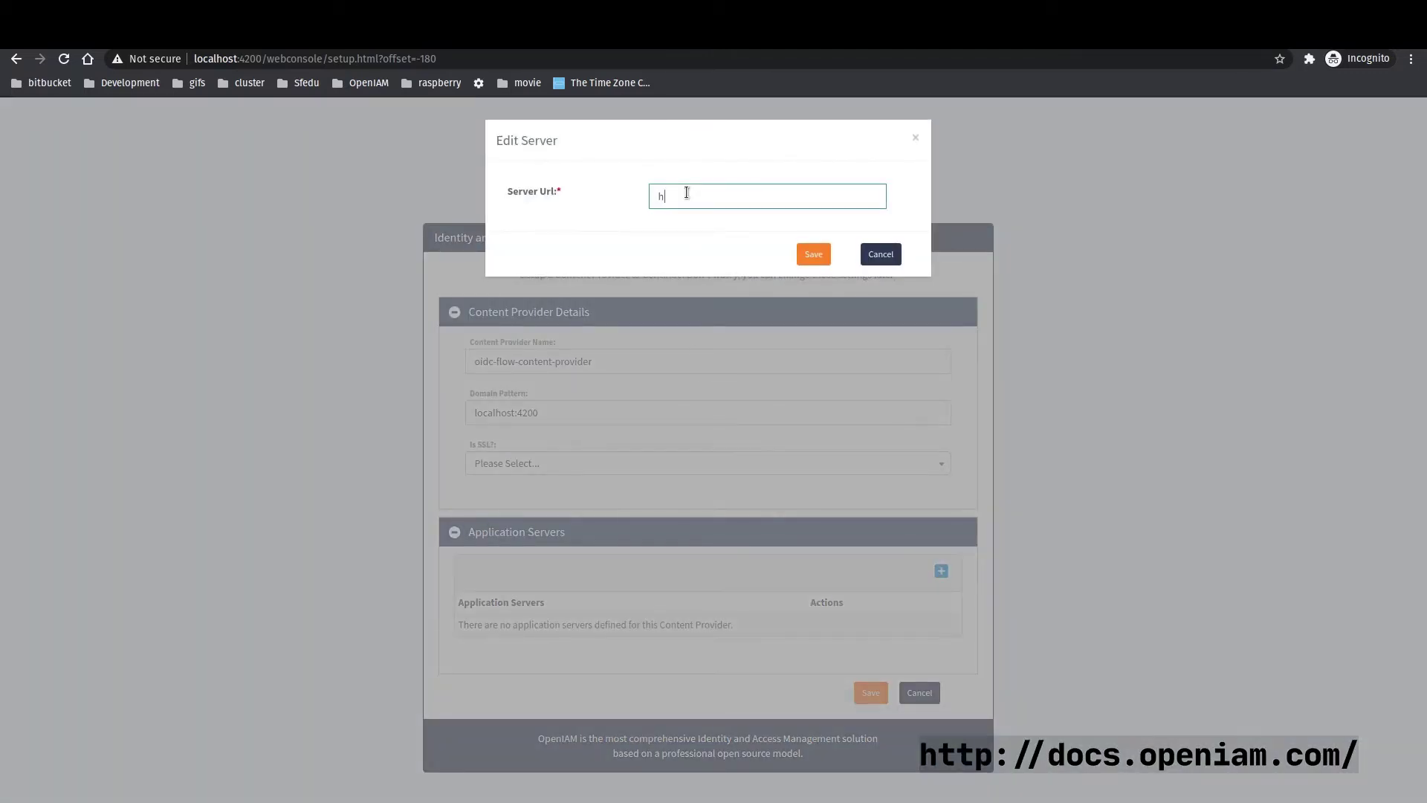
type("http://ui:8080")
key("ctrl+a")
left_click(751, 236)
left_click(815, 255)
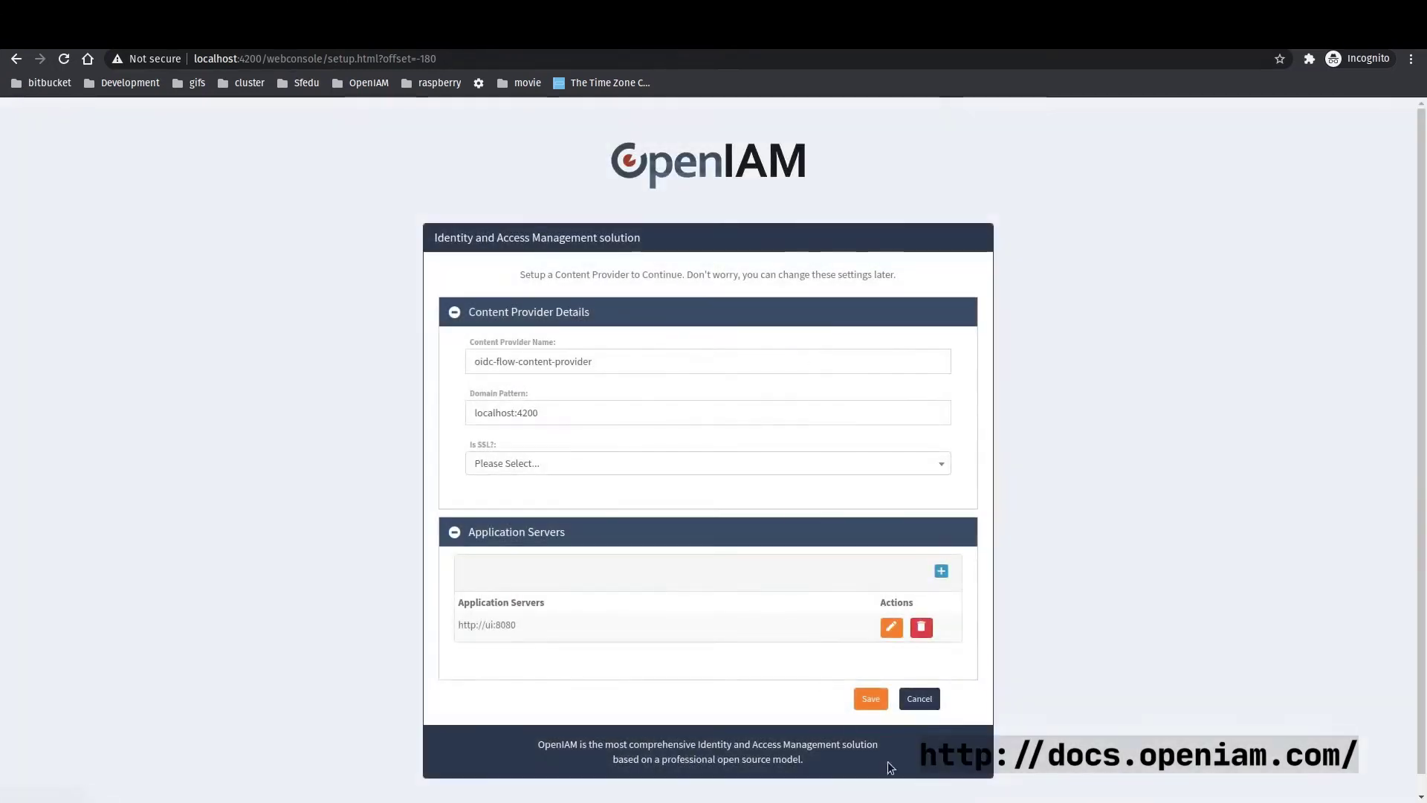
left_click(866, 700)
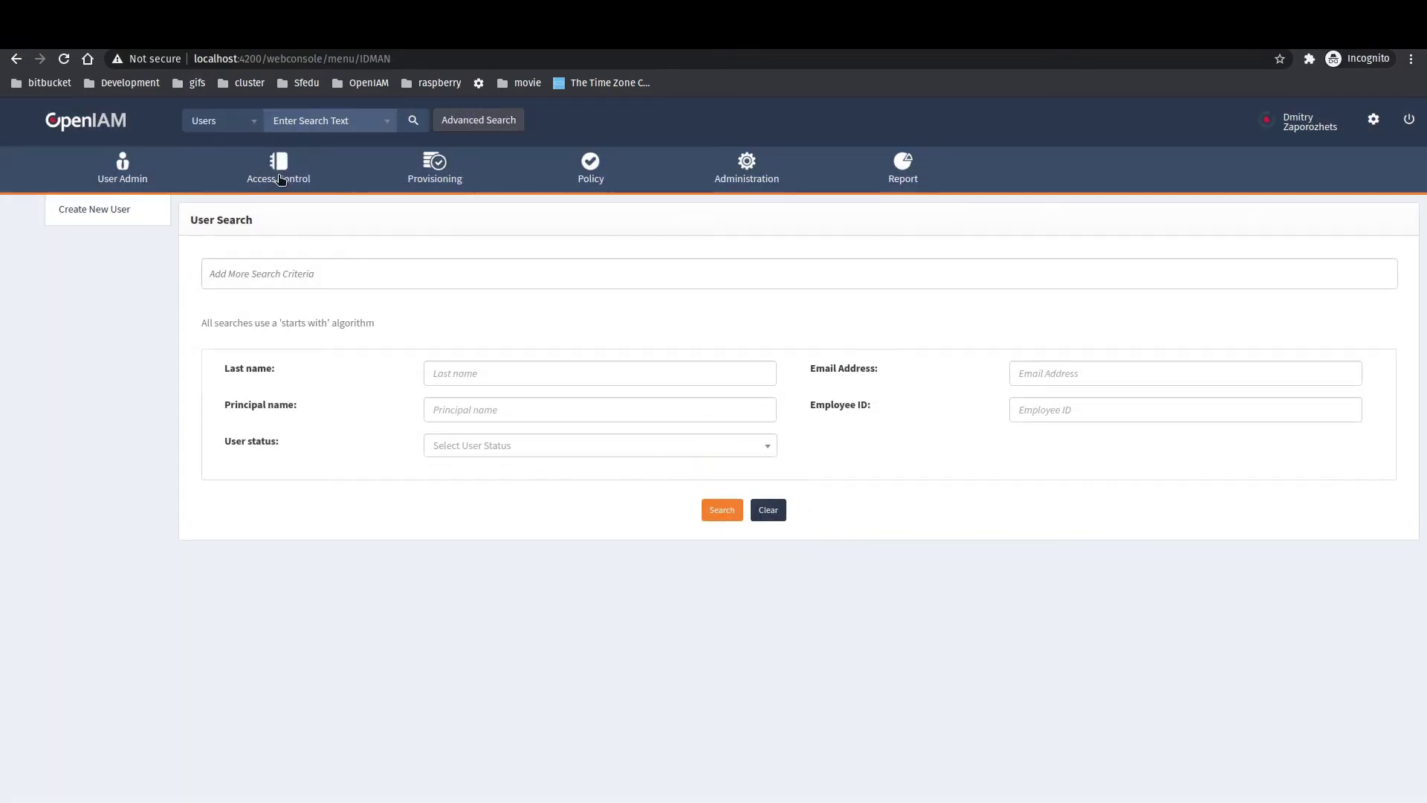
Under Access Control > Authentication Providers, create a new provider of type oAuth Client
mouse_move(280, 174)
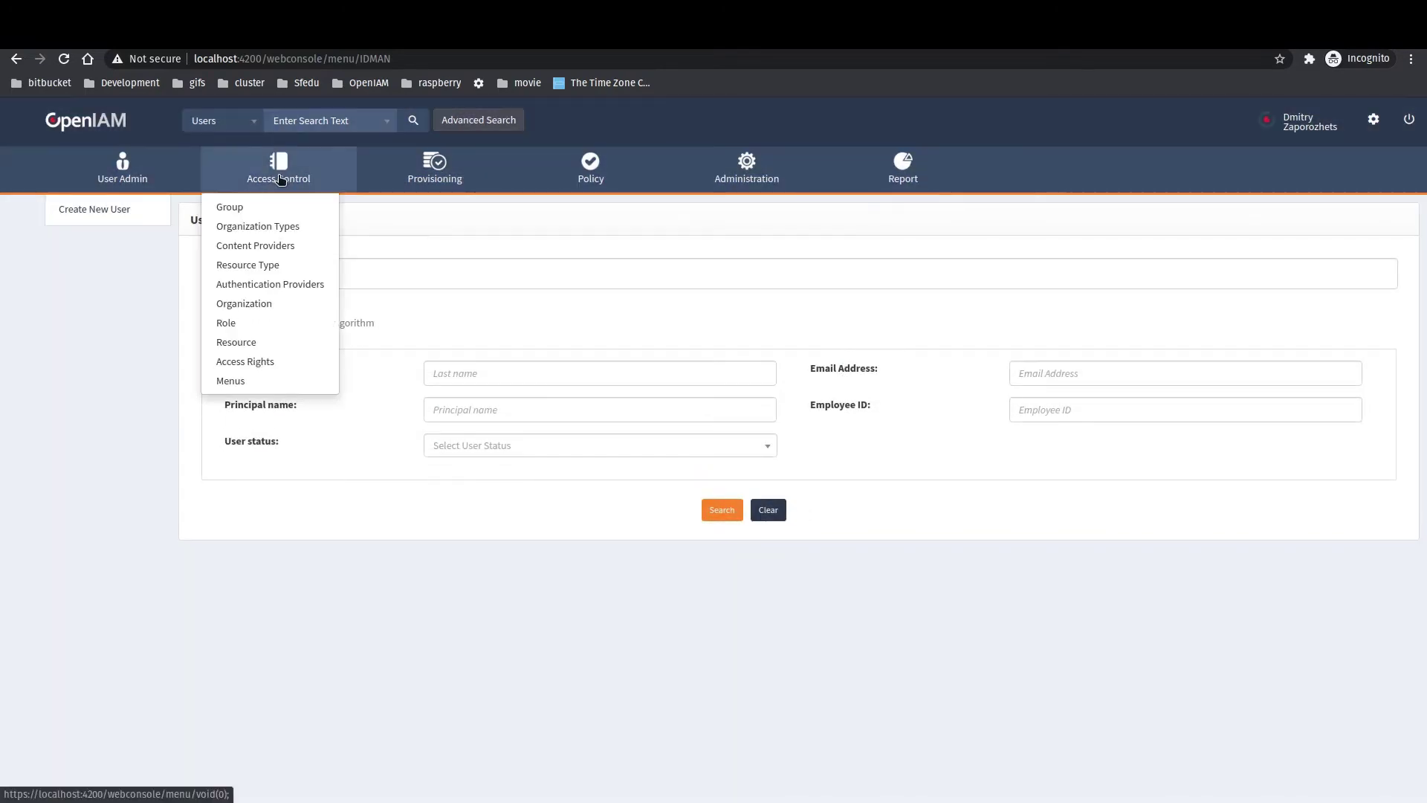
left_click(266, 287)
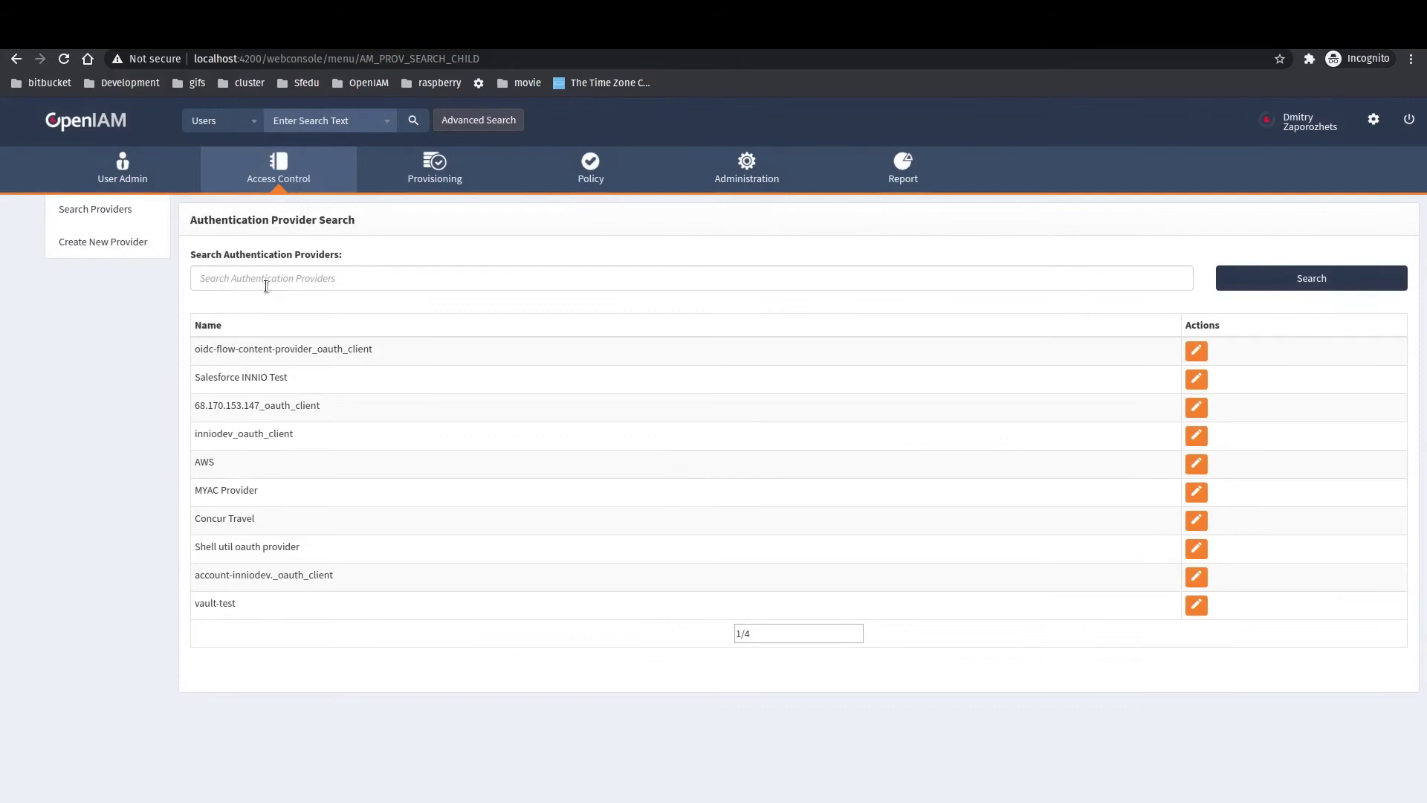
left_click(128, 250)
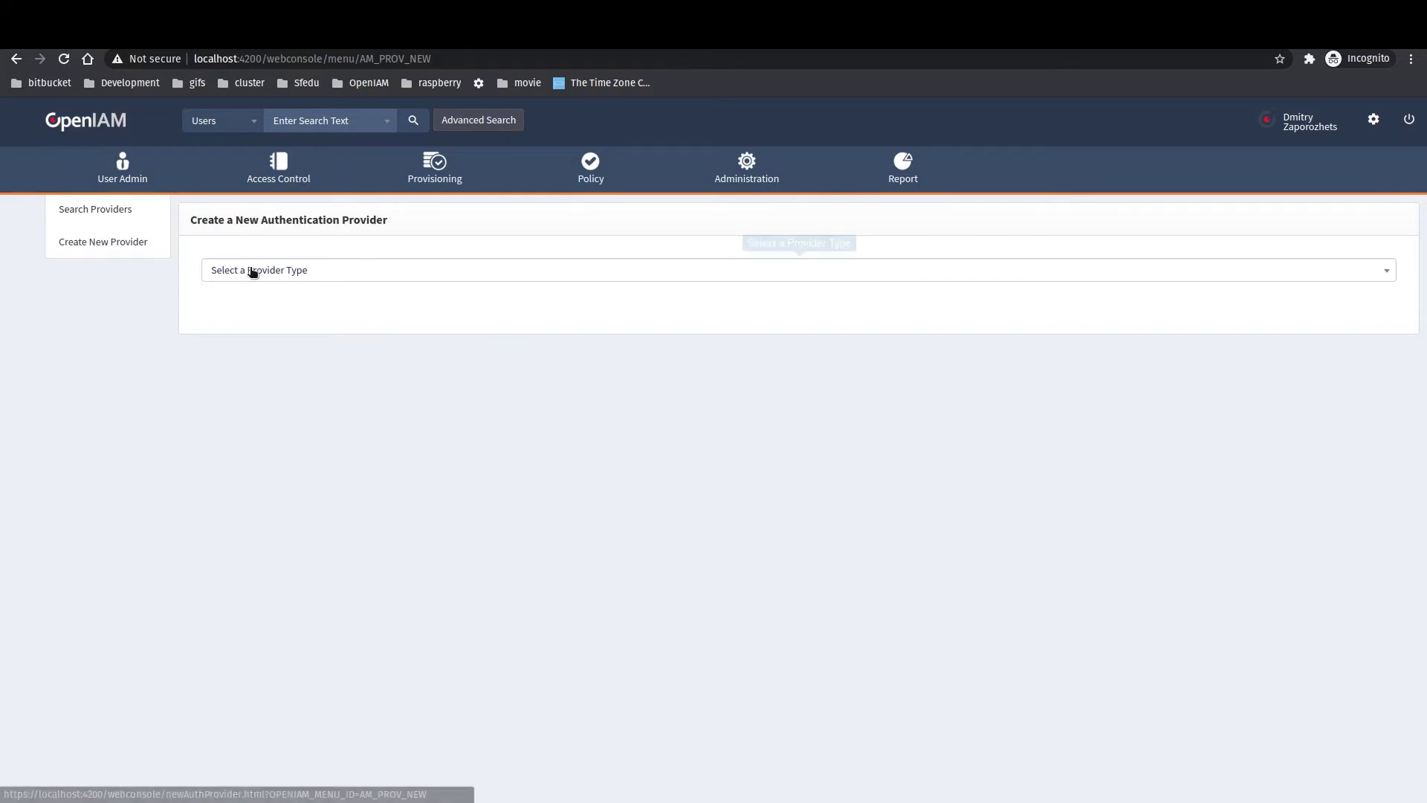
left_click(252, 271)
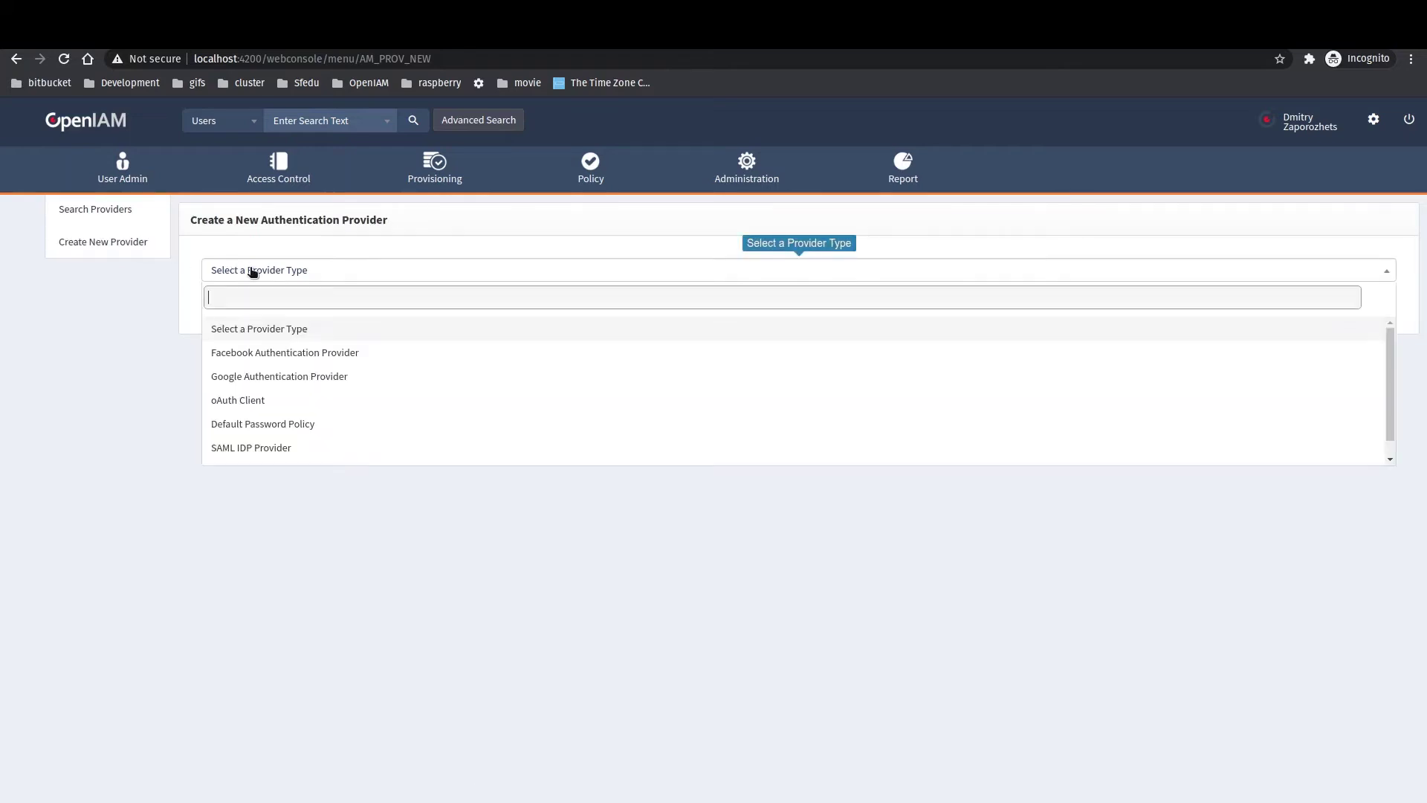
left_click(261, 404)
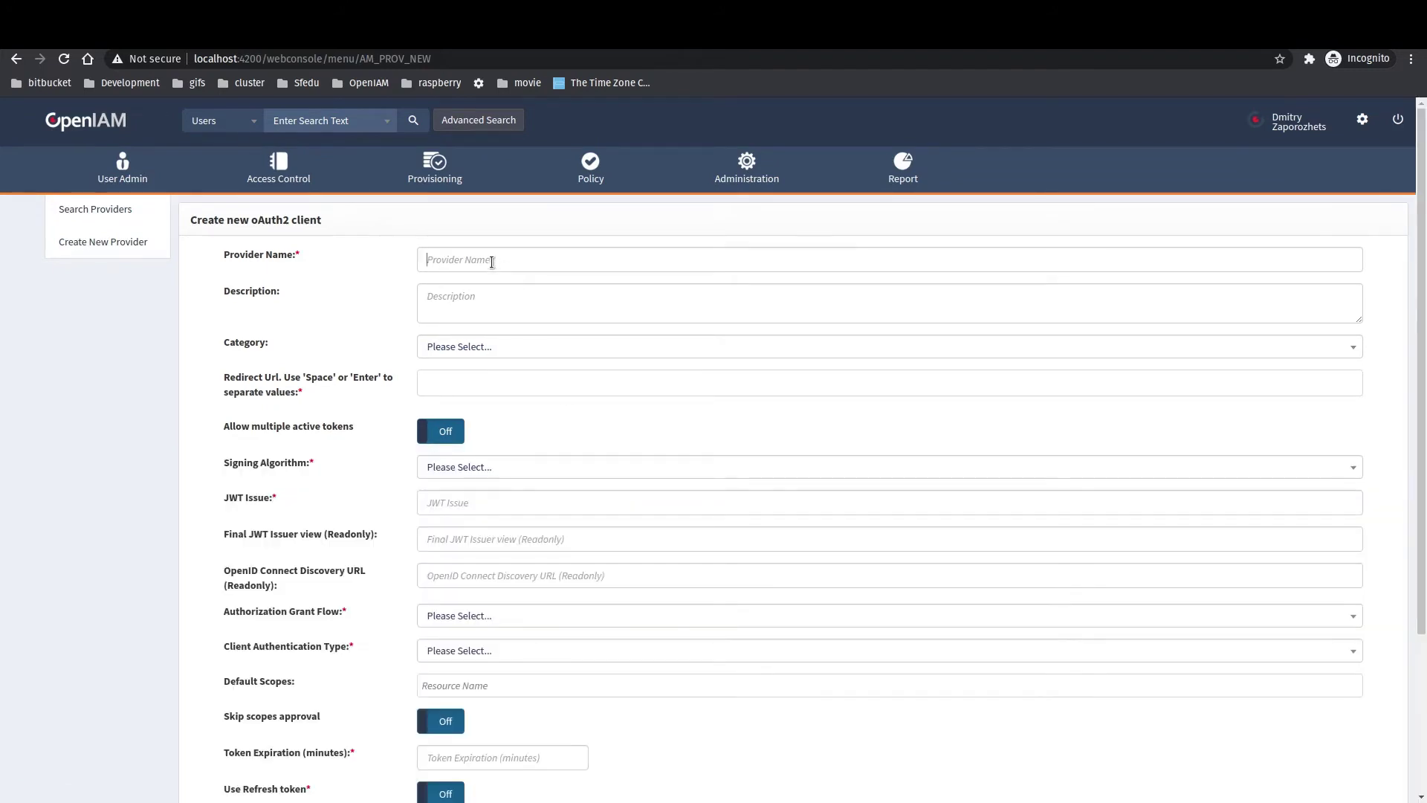
Enter implicit-flow-demo-angular as the provider name, leaving the category unset
left_click(491, 261)
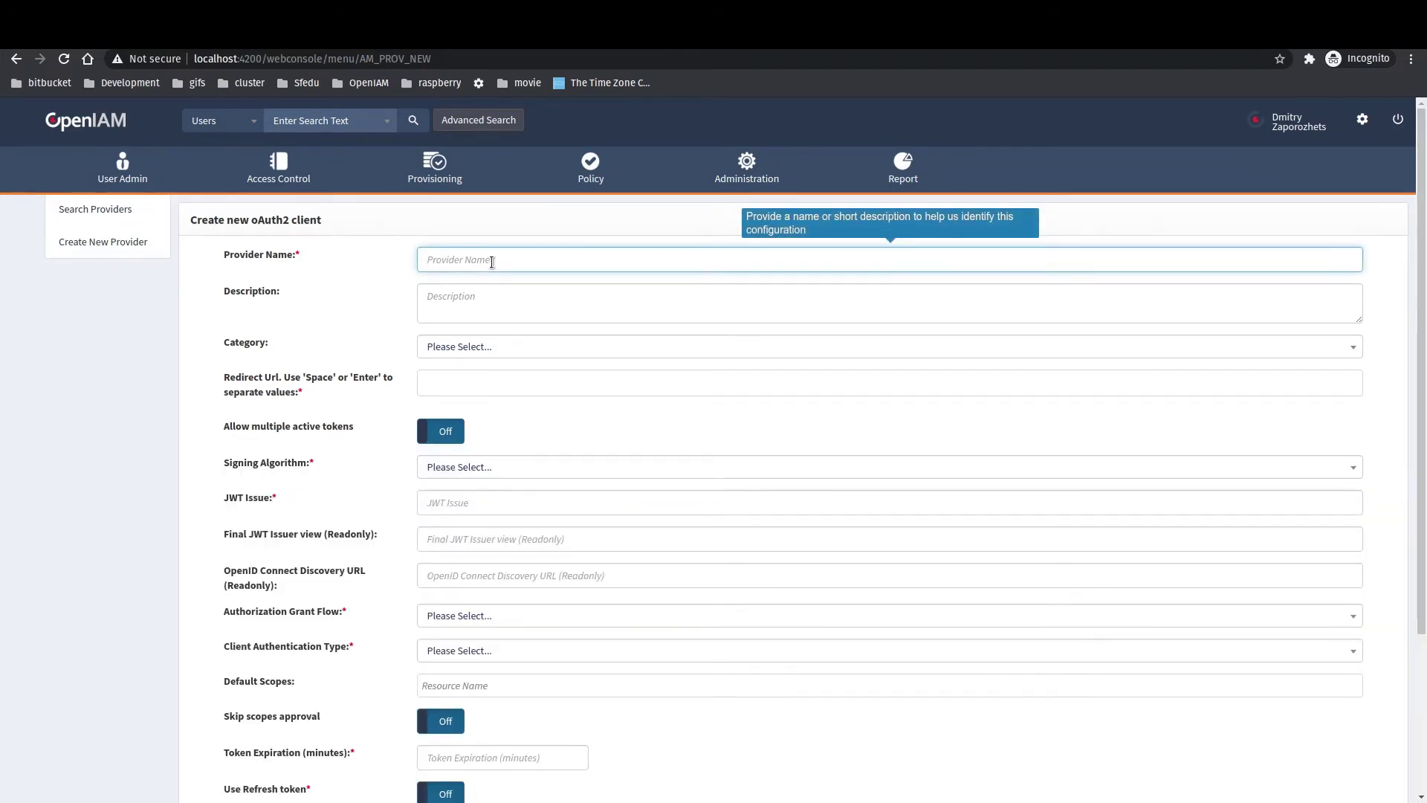
type("implicit-flow-demo-angular")
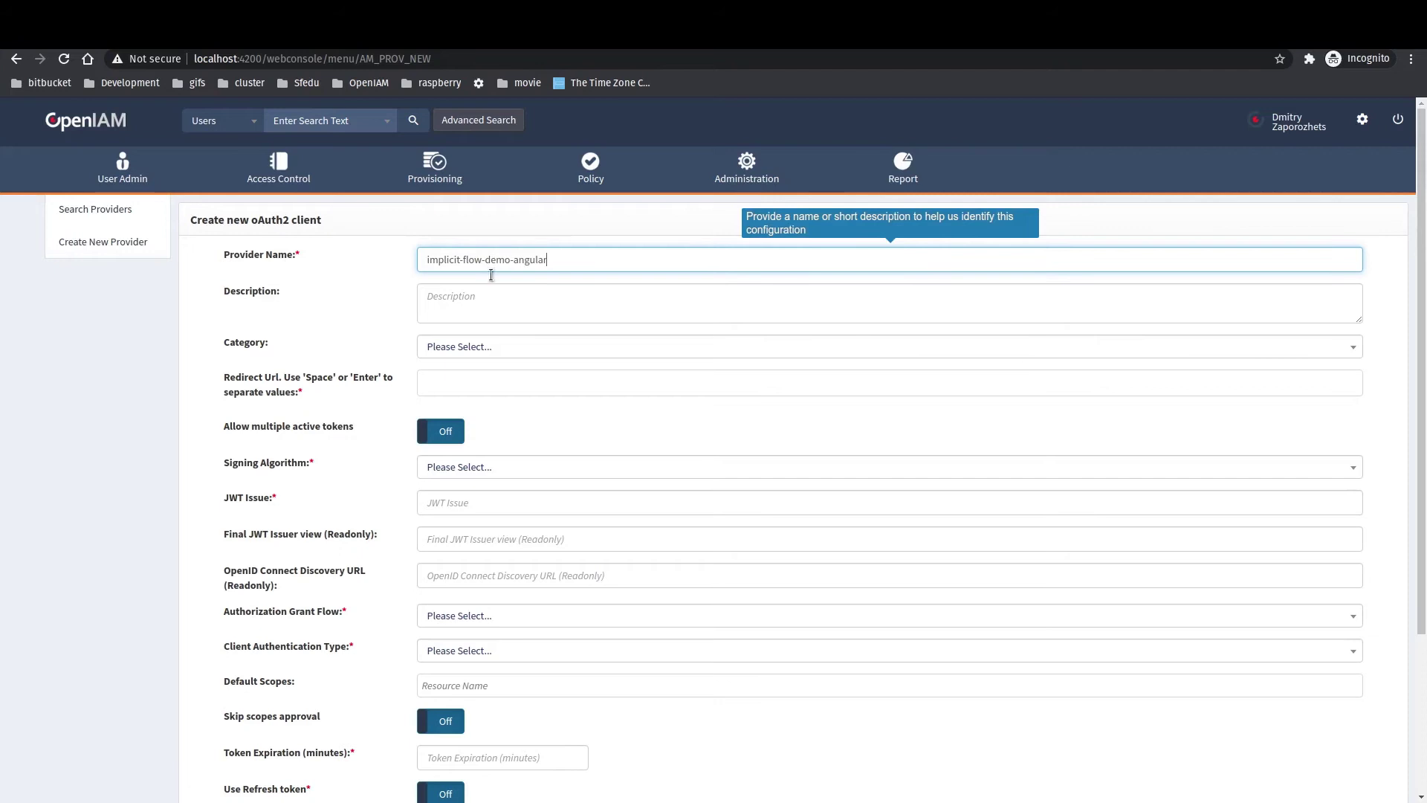
left_click(489, 298)
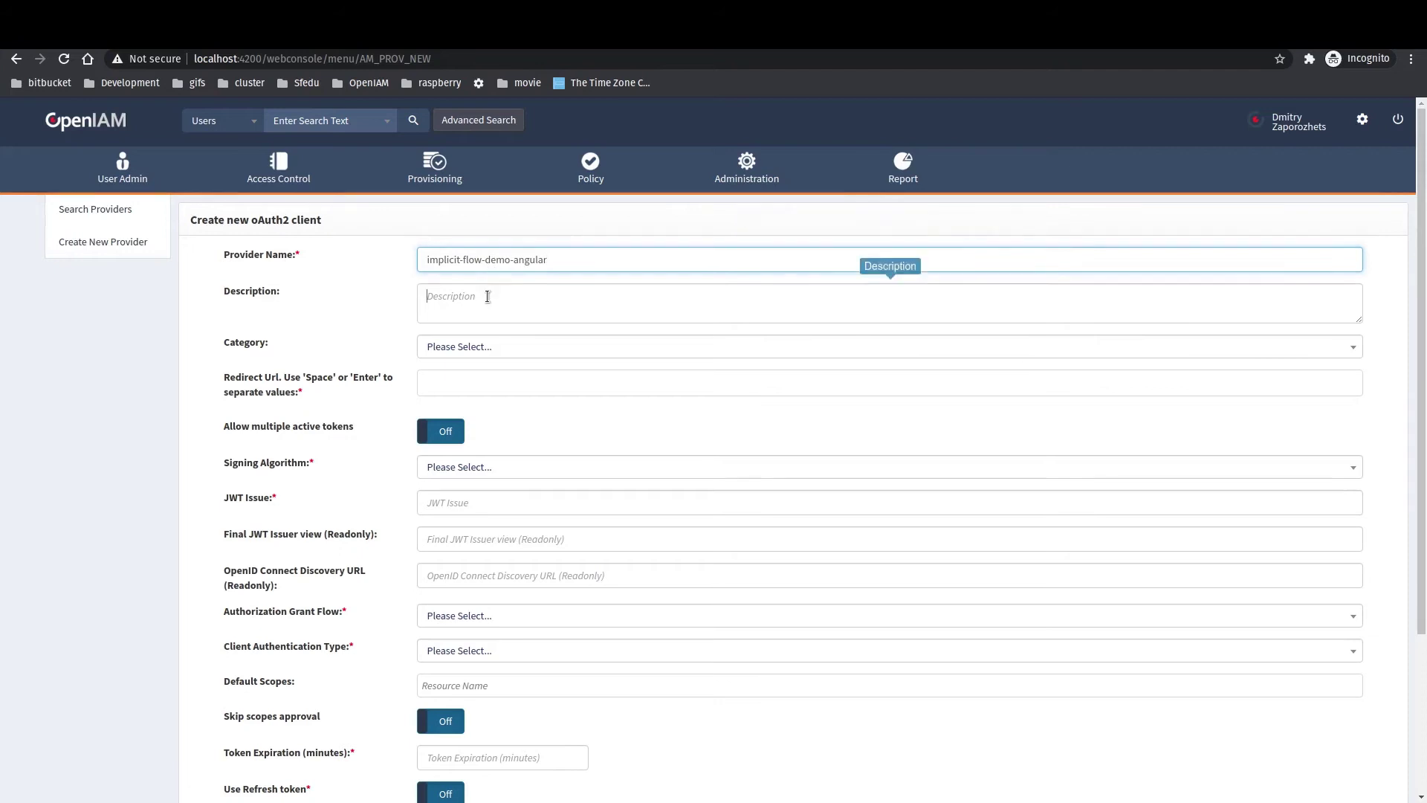
left_click(511, 347)
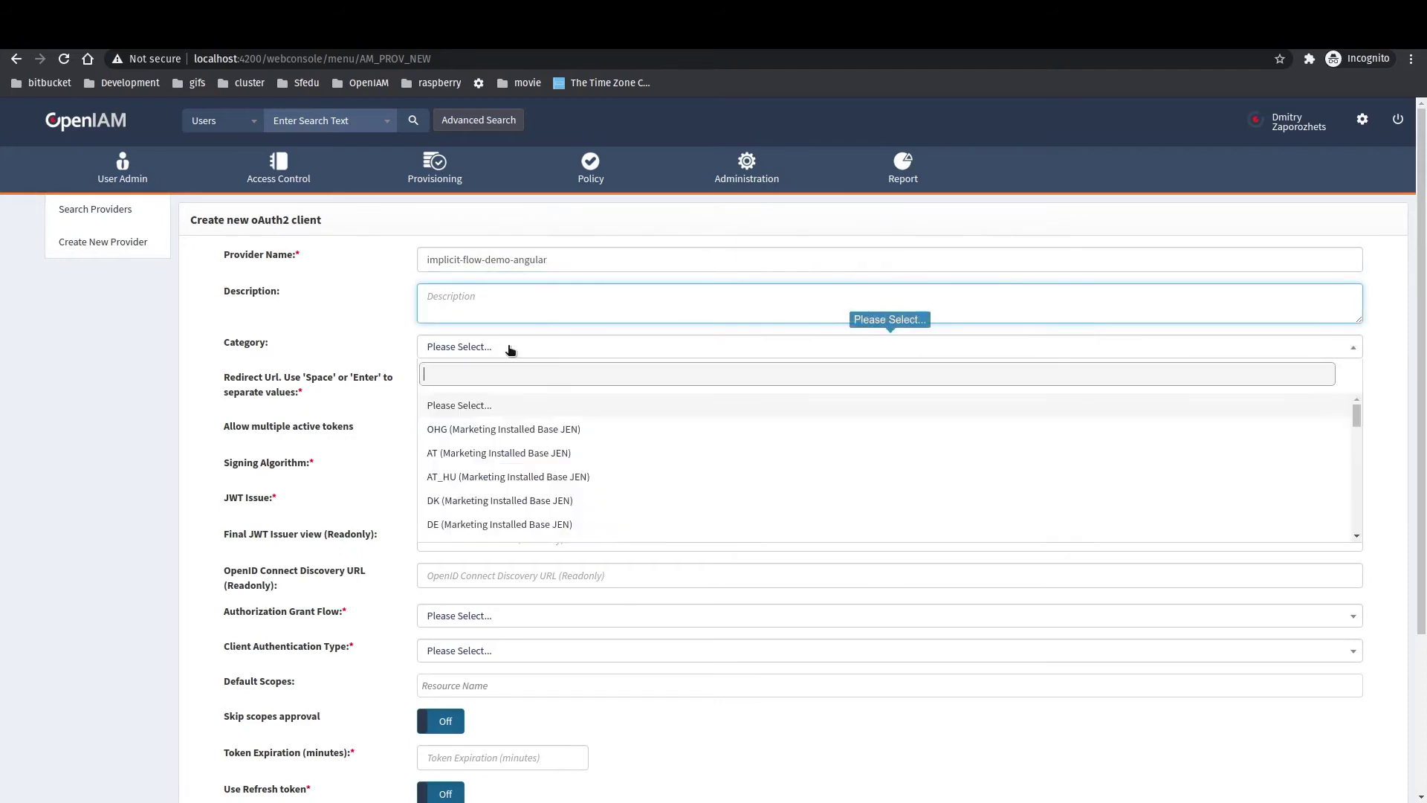
left_click(388, 354)
left_click(482, 384)
type("https")
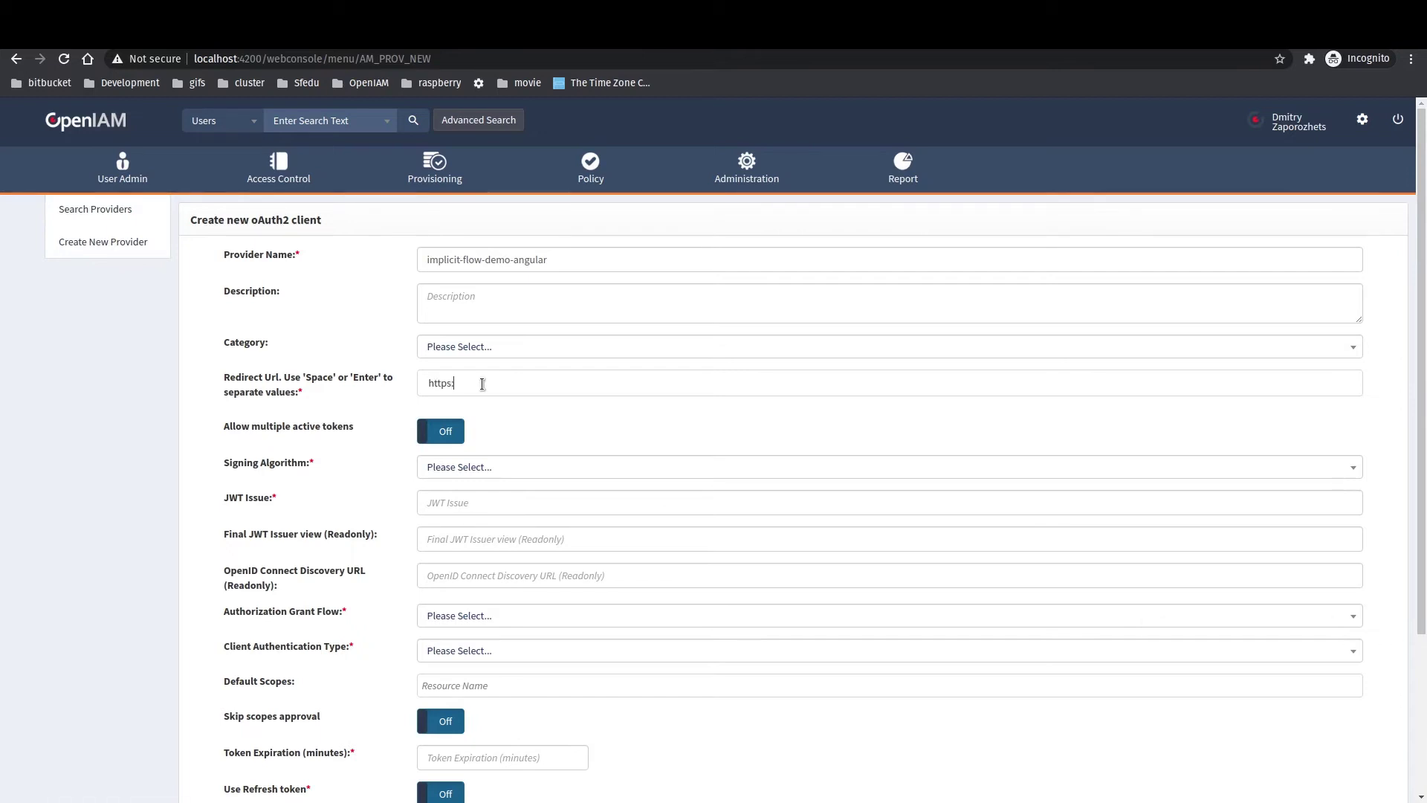
type("://localhost:4200")
key("Return")
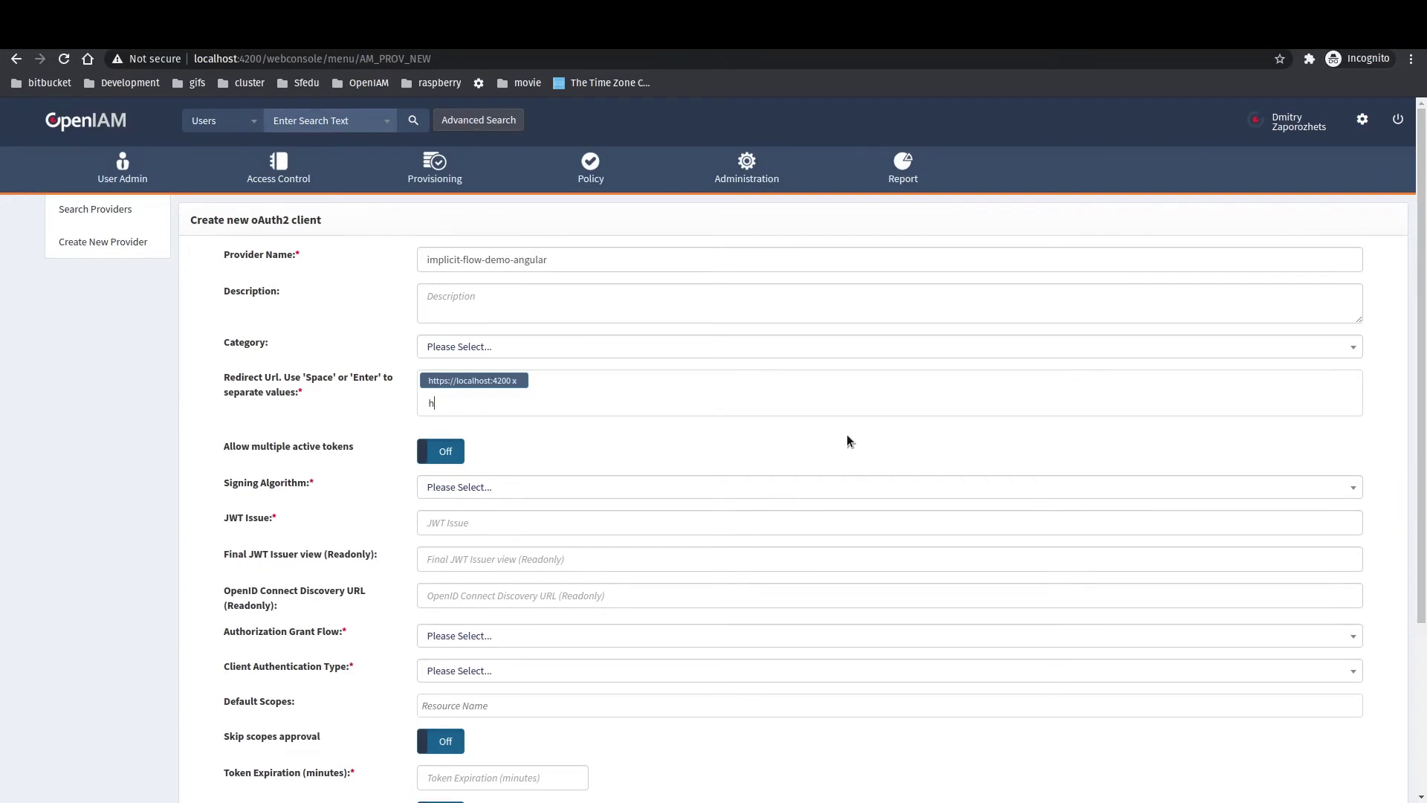
type("https://localhost:")
key("super")
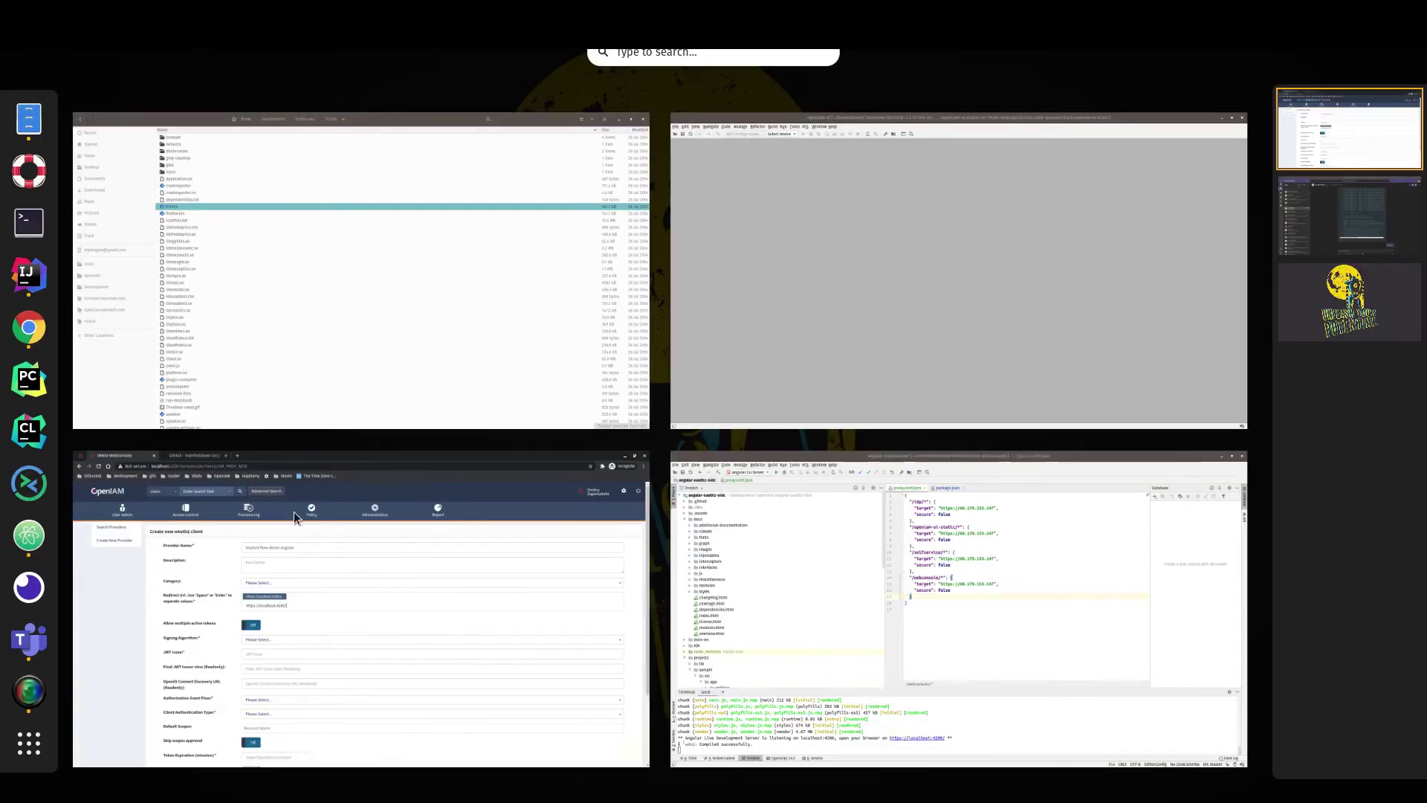
Copy index.html from the redirectUris in the GitHub sample's README
left_click(293, 506)
key("ctrl+Tab")
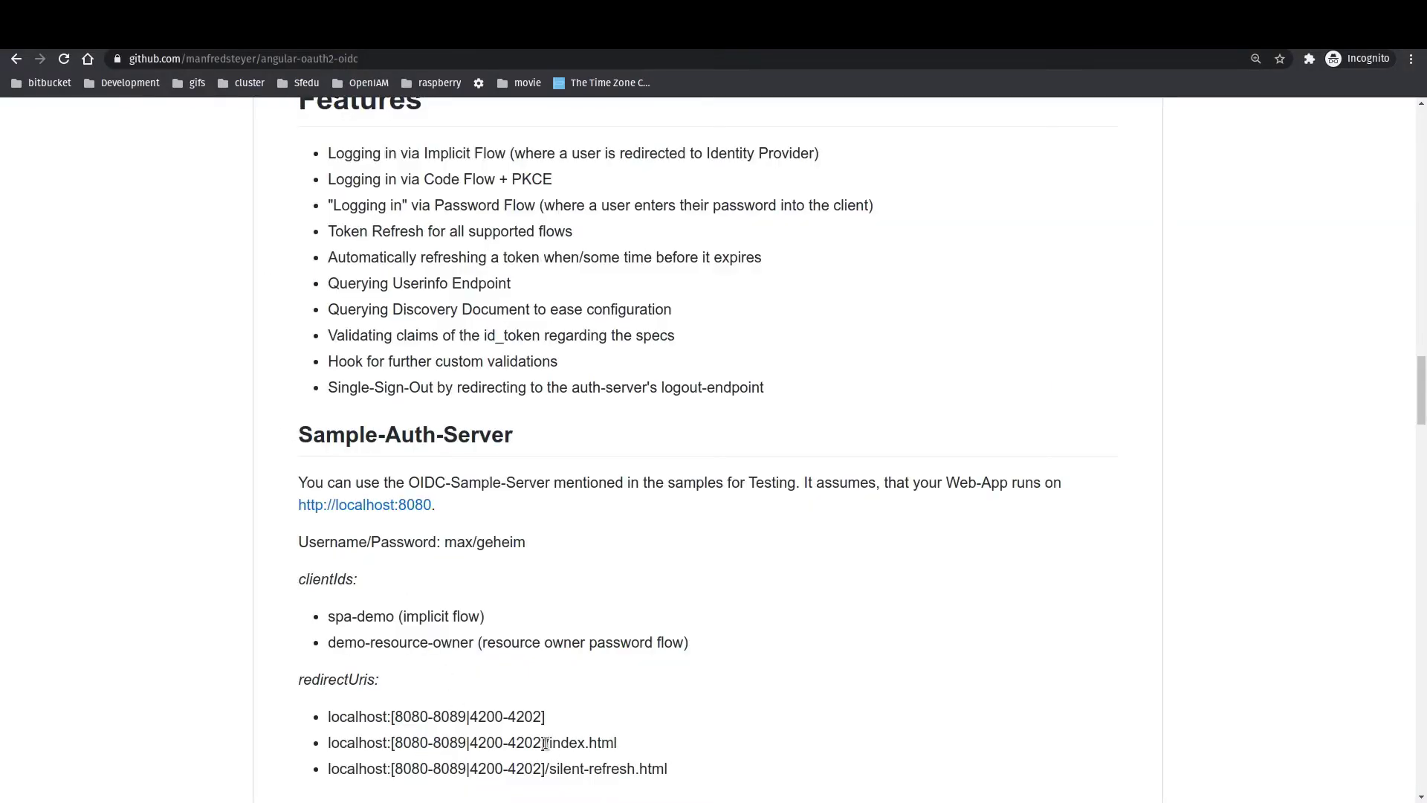
left_click_drag(547, 743, 624, 749)
key("super")
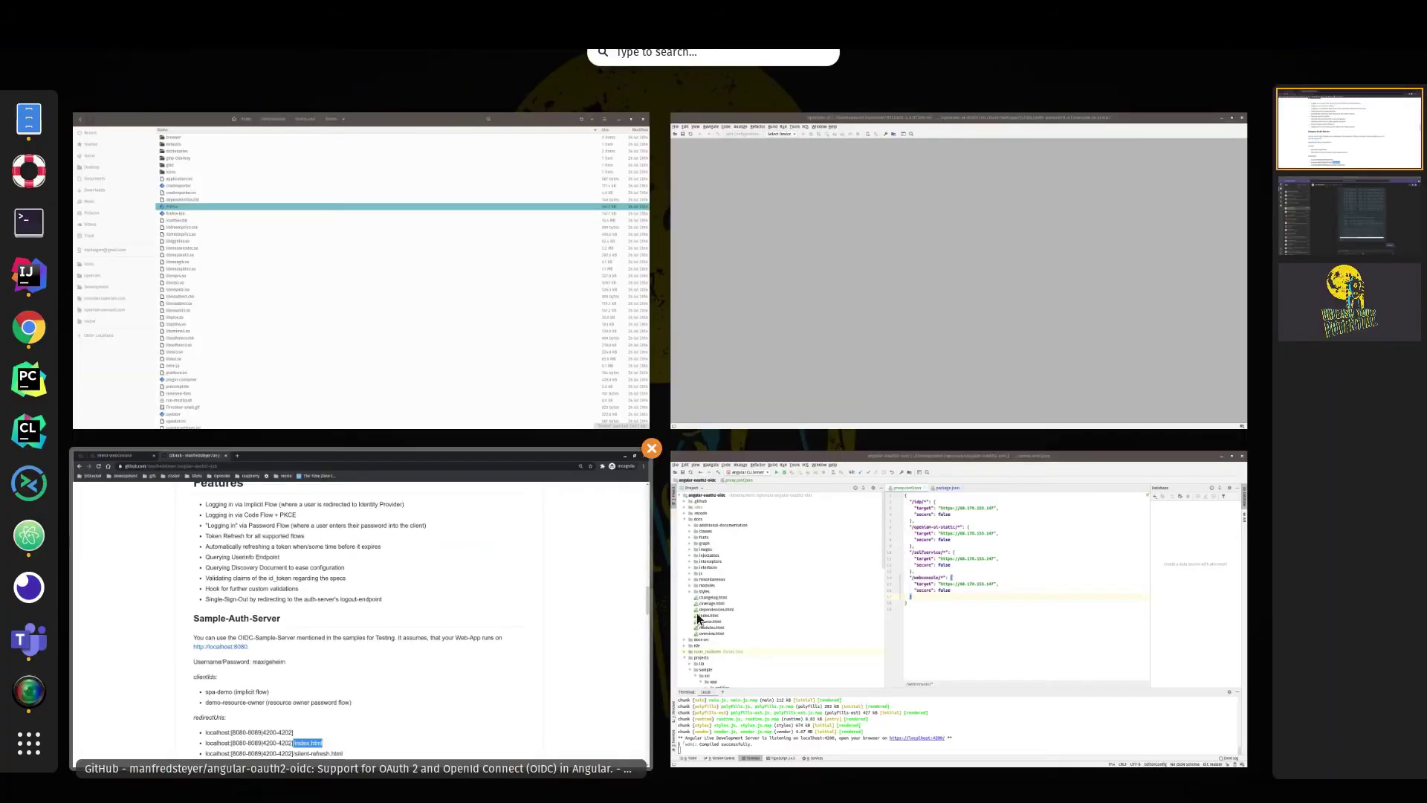
left_click(394, 568)
key("ctrl+Tab")
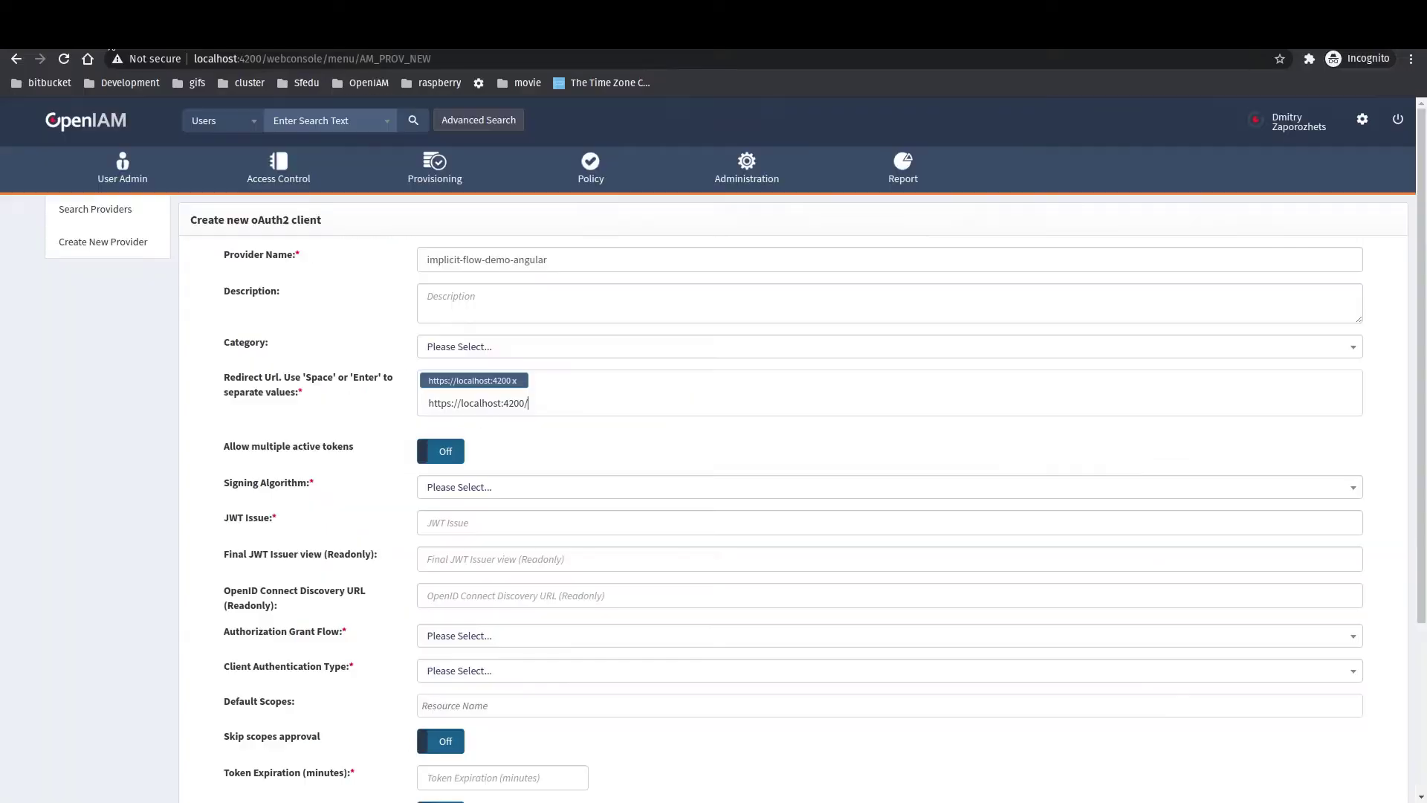
type("/index.html")
key("Return")
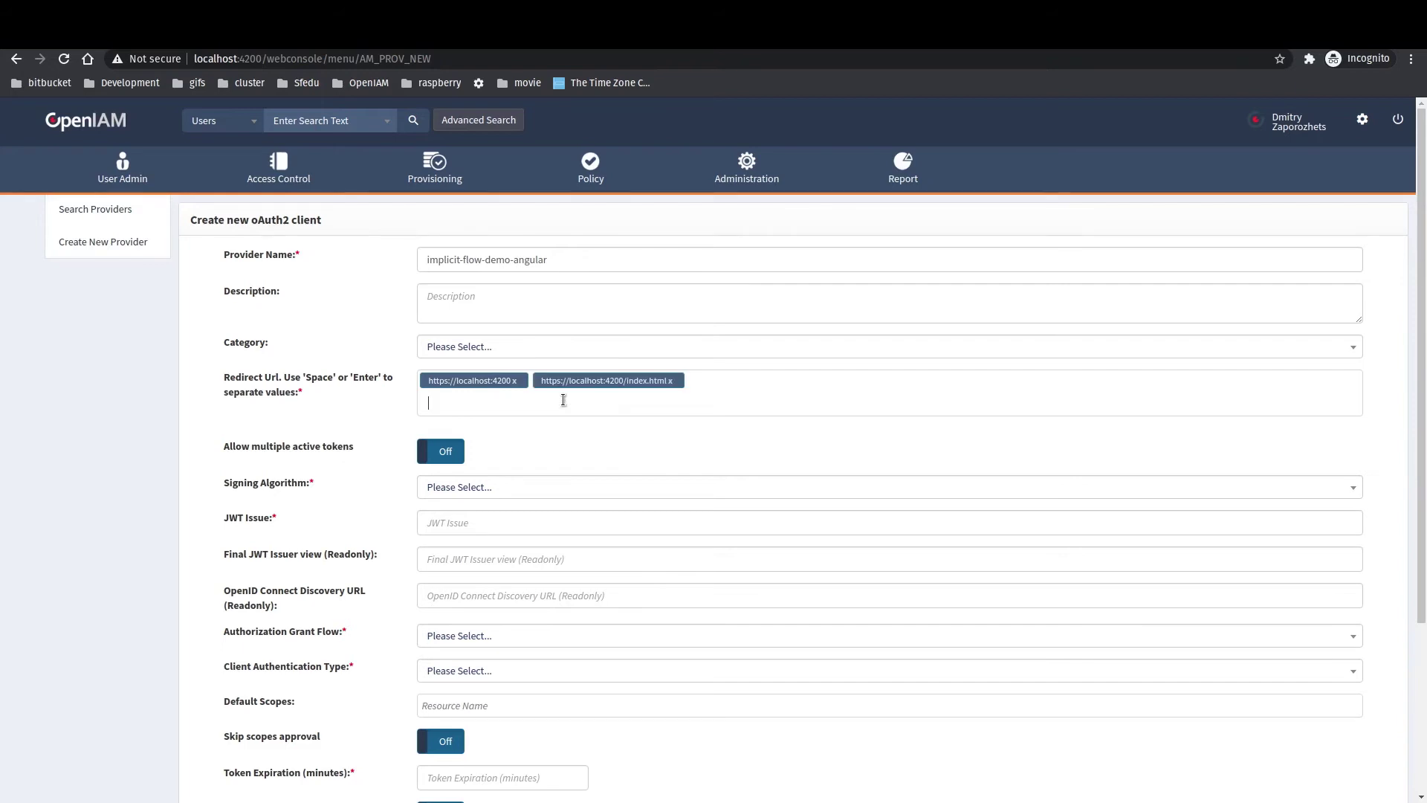
type("https://localhost:4200/")
key("super")
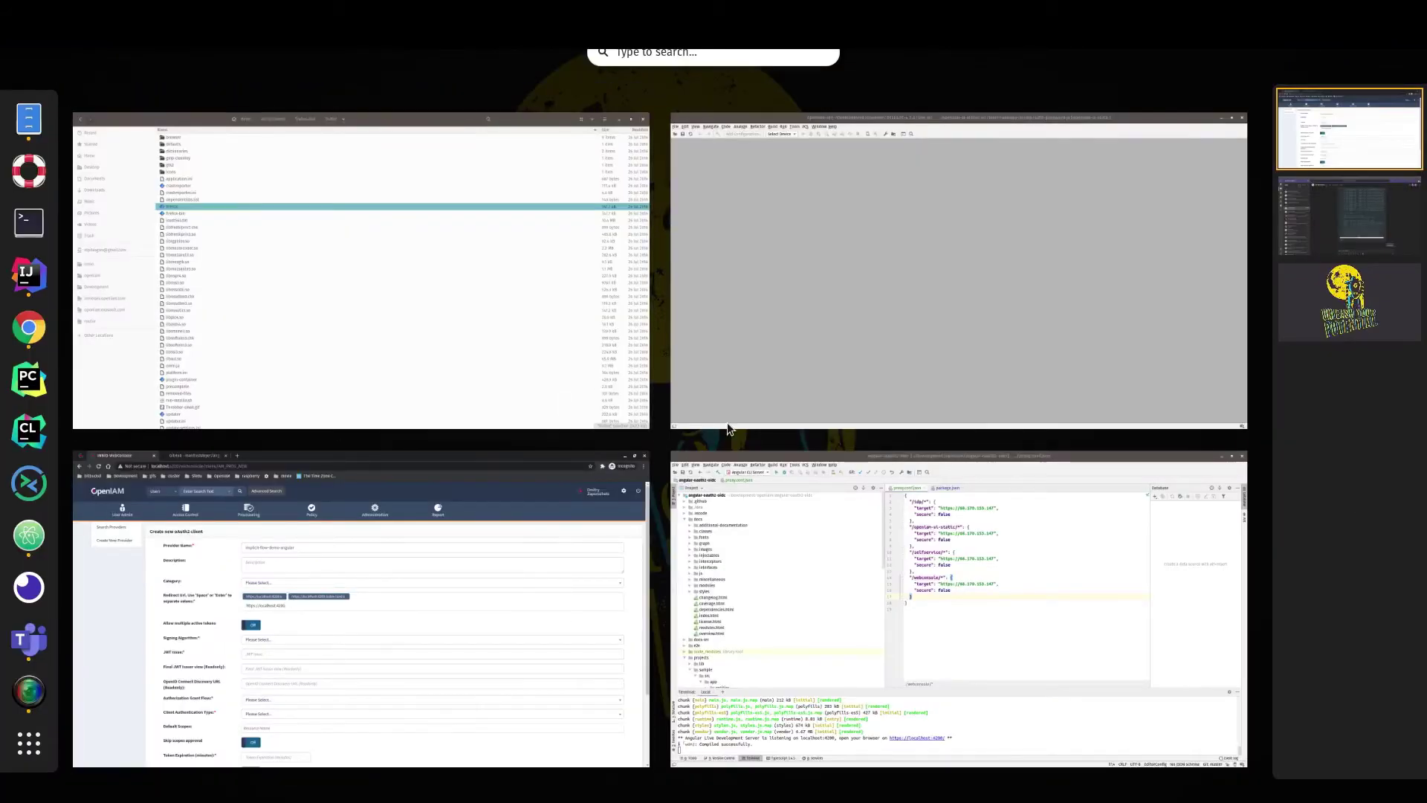
left_click(359, 541)
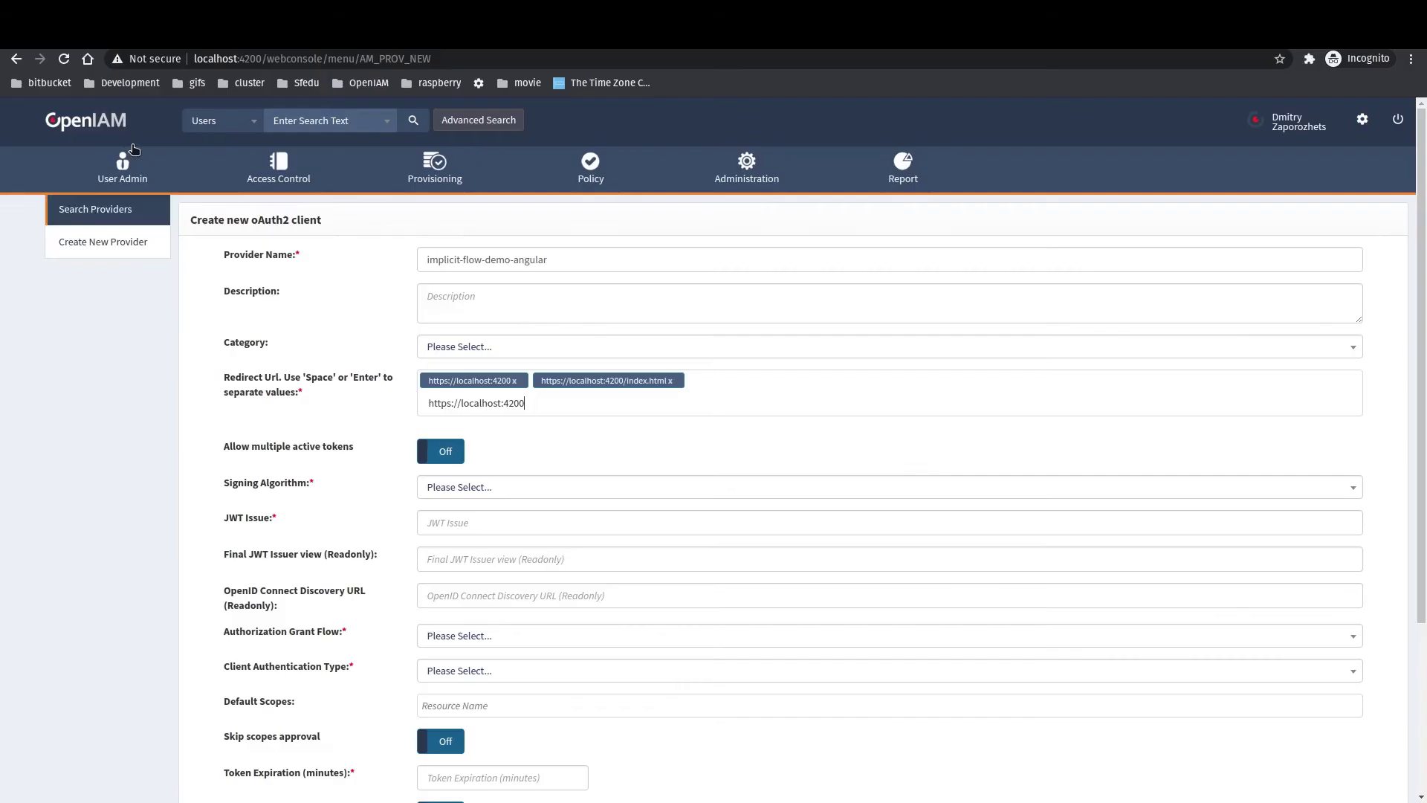
key("ctrl+Tab")
left_click_drag(545, 769, 667, 768)
key("ctrl+Tab")
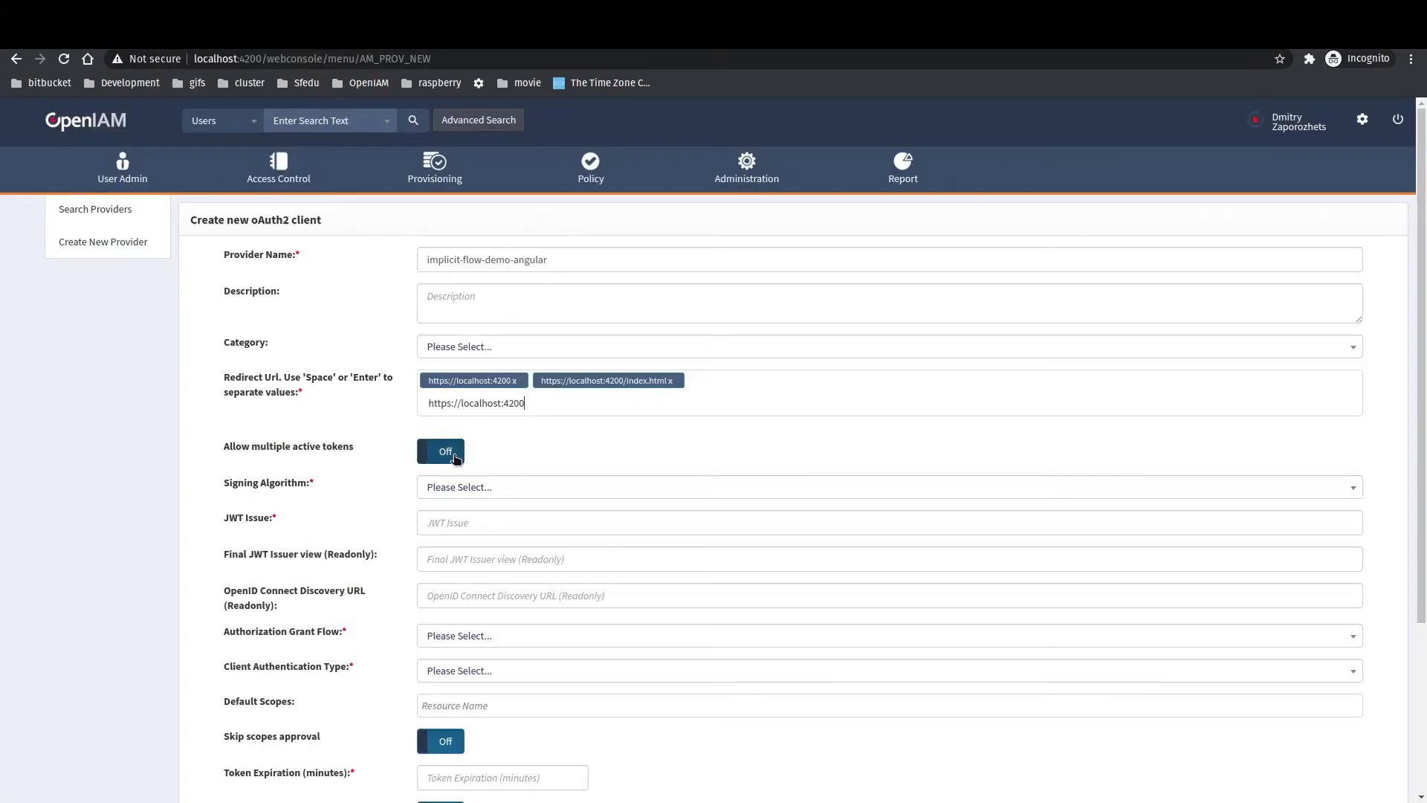
type("/silent-refresh.html")
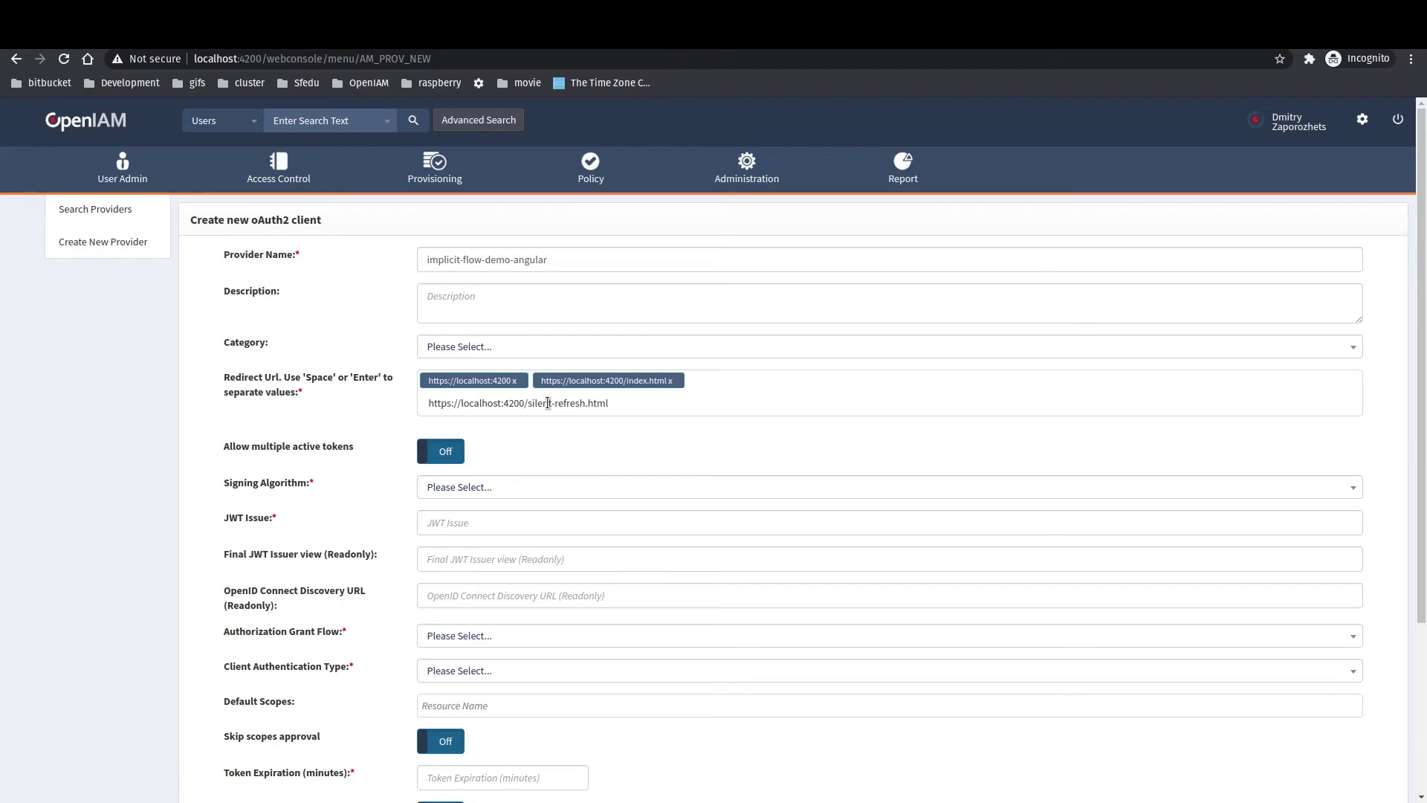
key("Return")
Turn on multiple active tokens, choose RS-256 signing, and enter JWT issuer ng-openiam-implicit-test
left_click(440, 451)
left_click(476, 488)
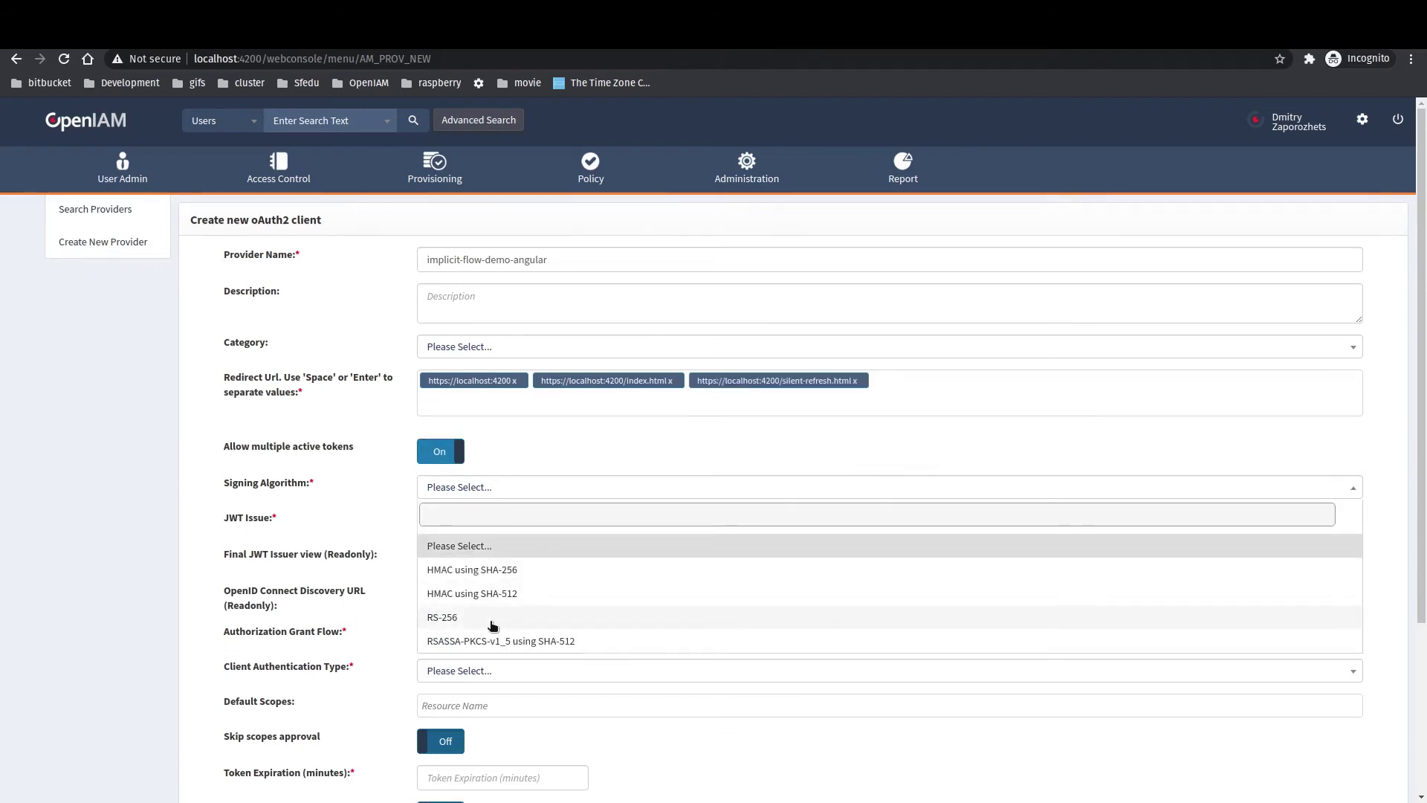
left_click(489, 622)
left_click(464, 521)
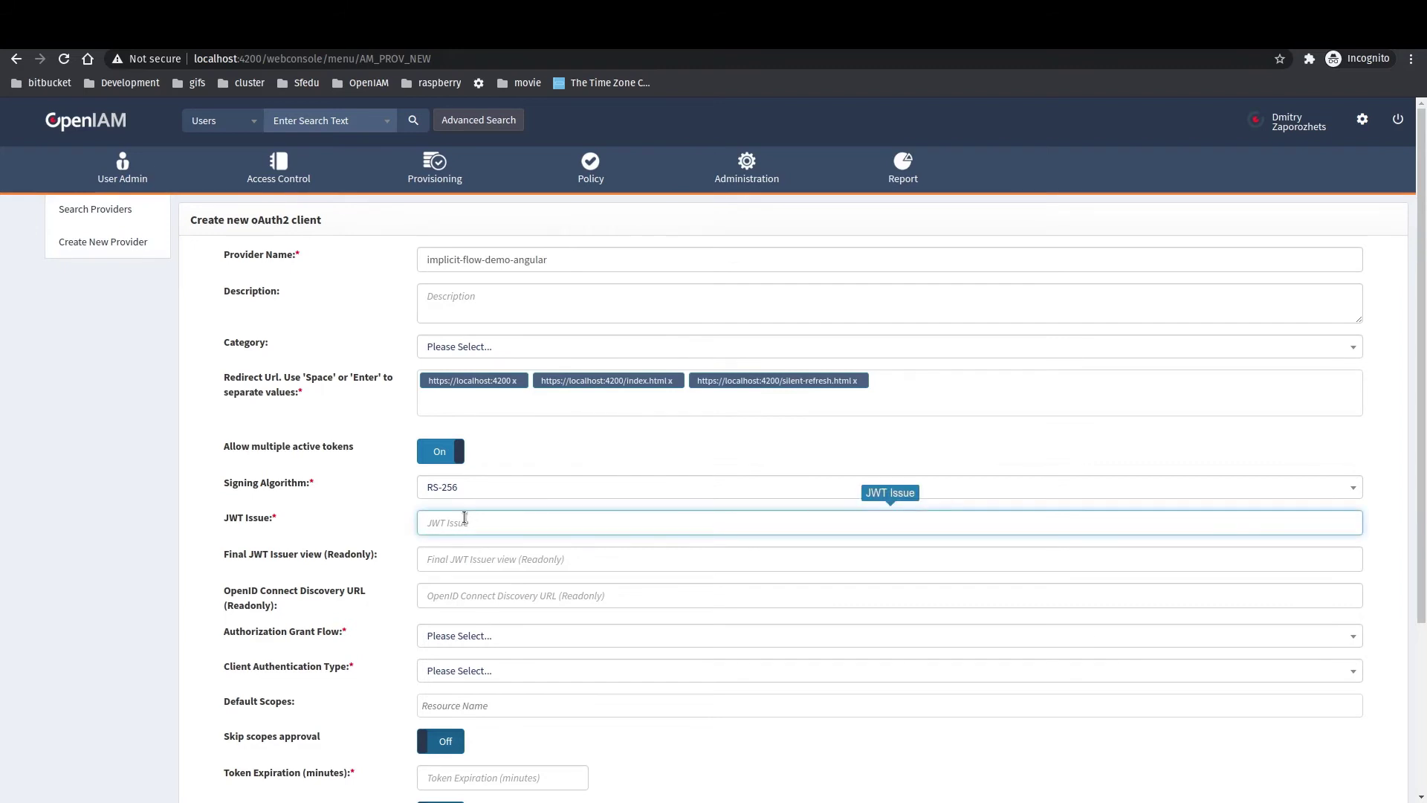
type("ng")
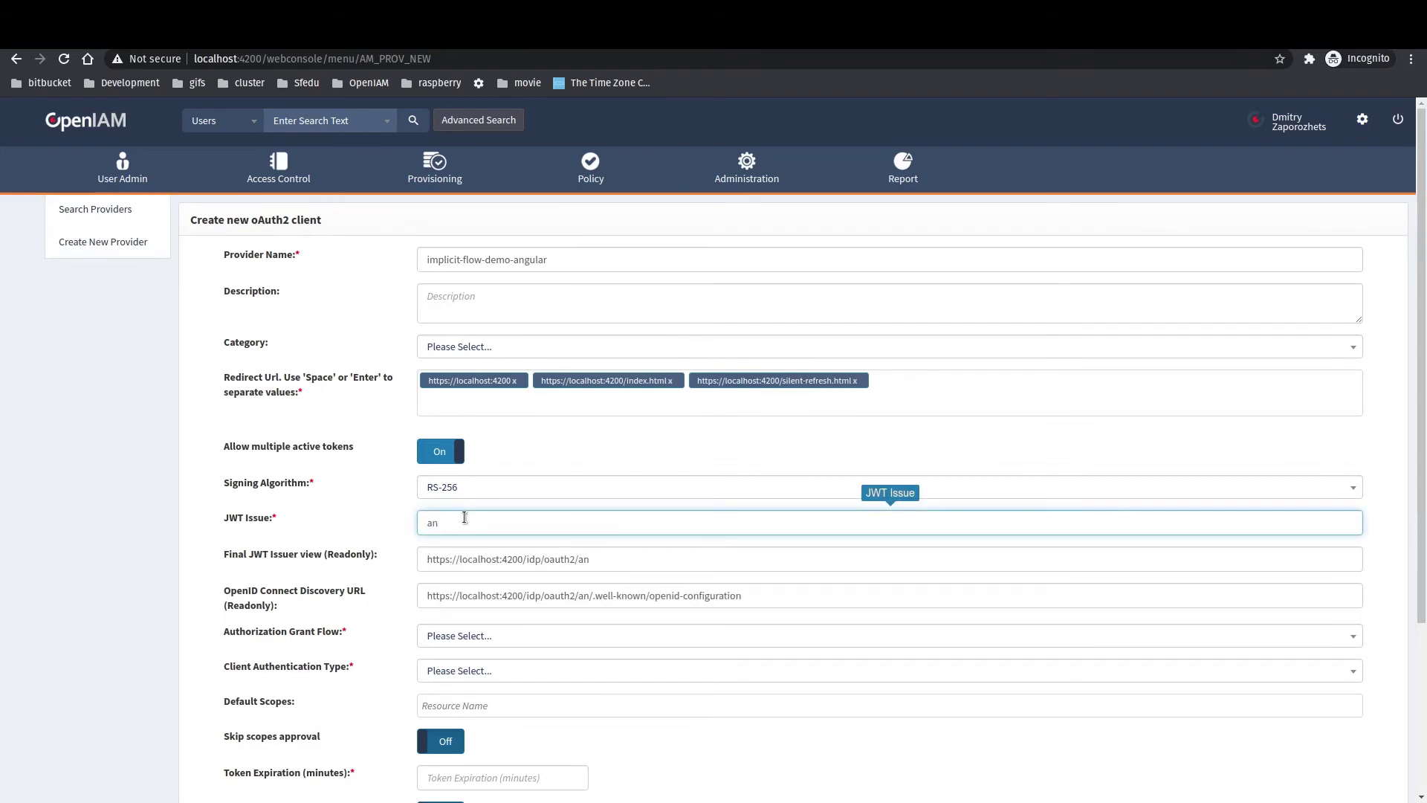
key("BackSpace")
key("BackSpace")
type("ng-openiam-imp")
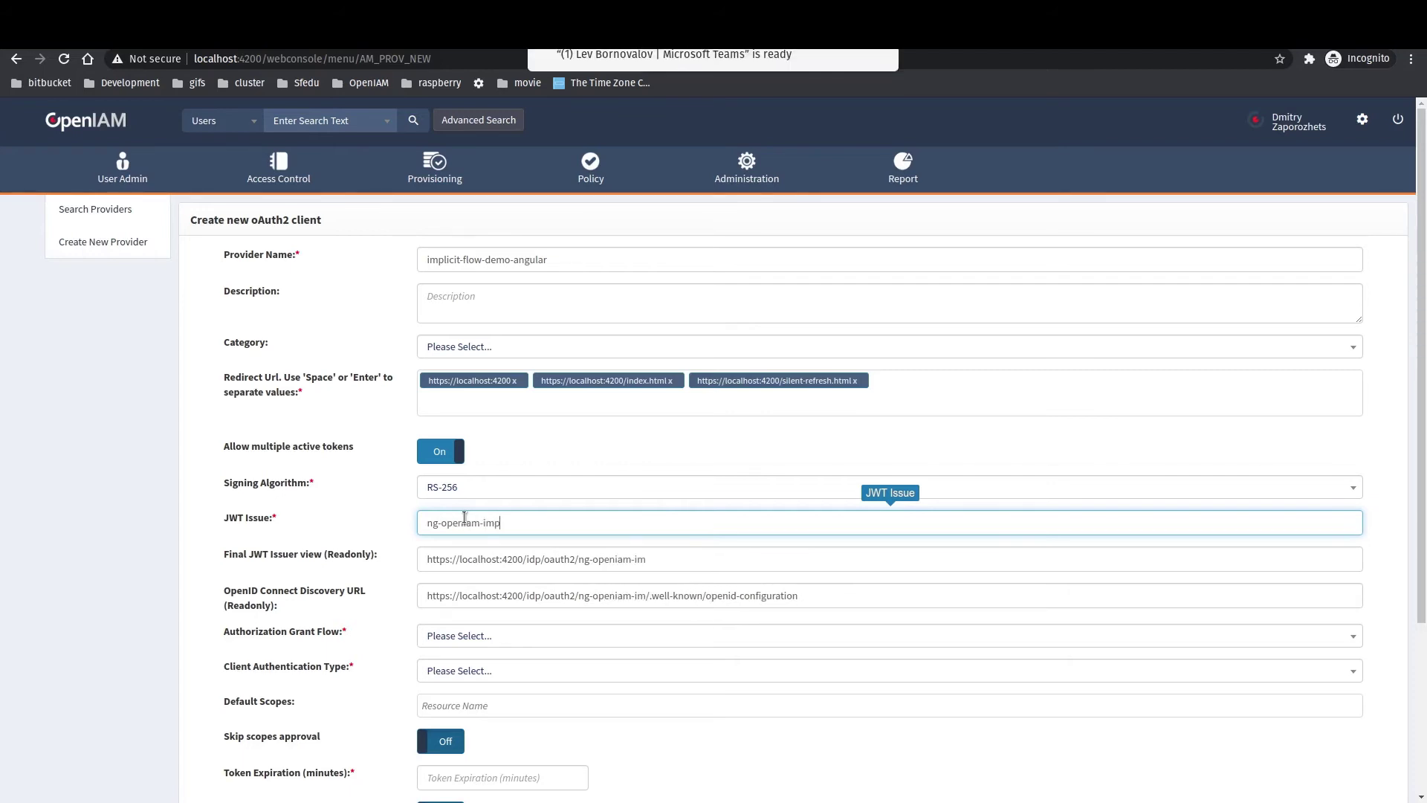
type("licit-test")
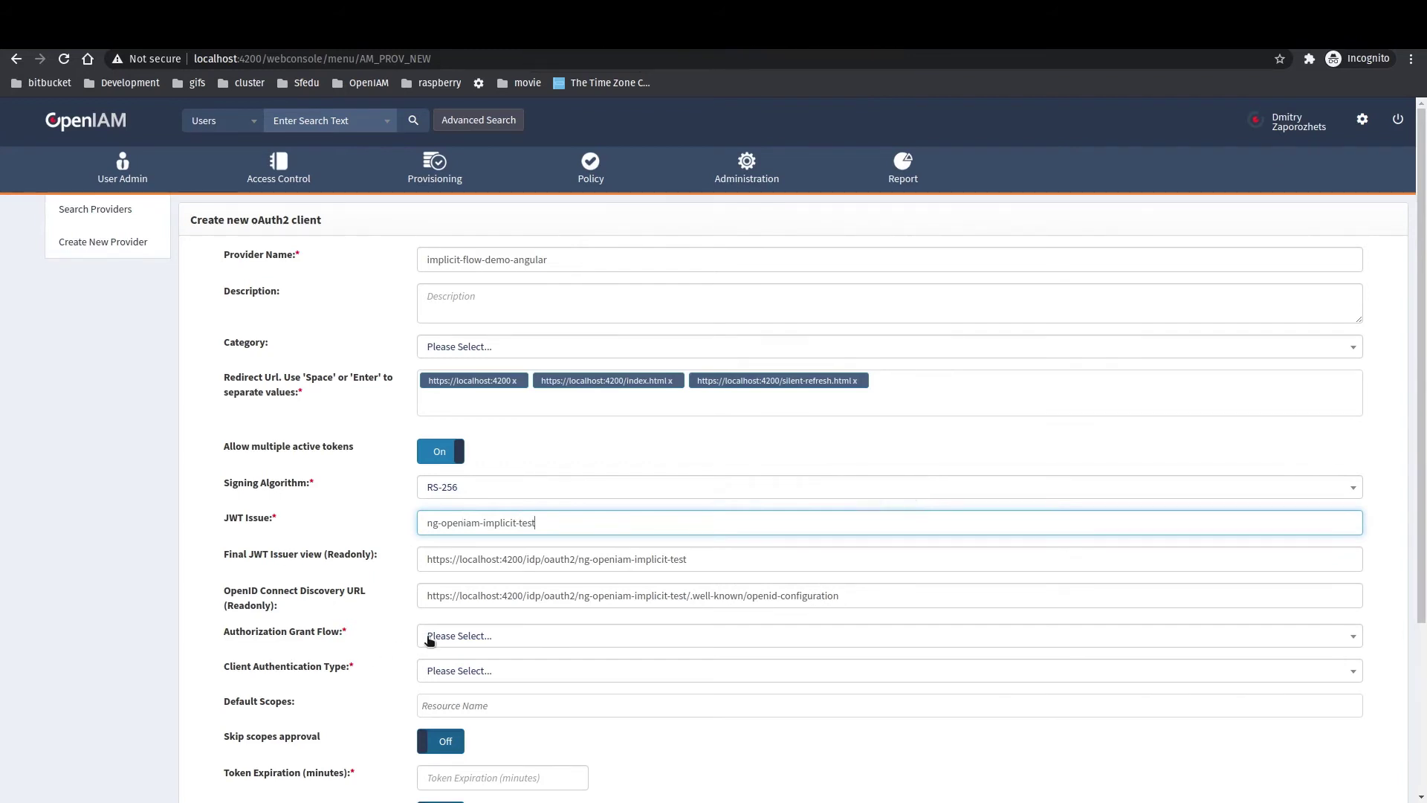
Set the grant flow to Implicit and client authentication to Request body
left_click(430, 637)
left_click(444, 766)
scroll(476, 669, "down", 1)
left_click(489, 591)
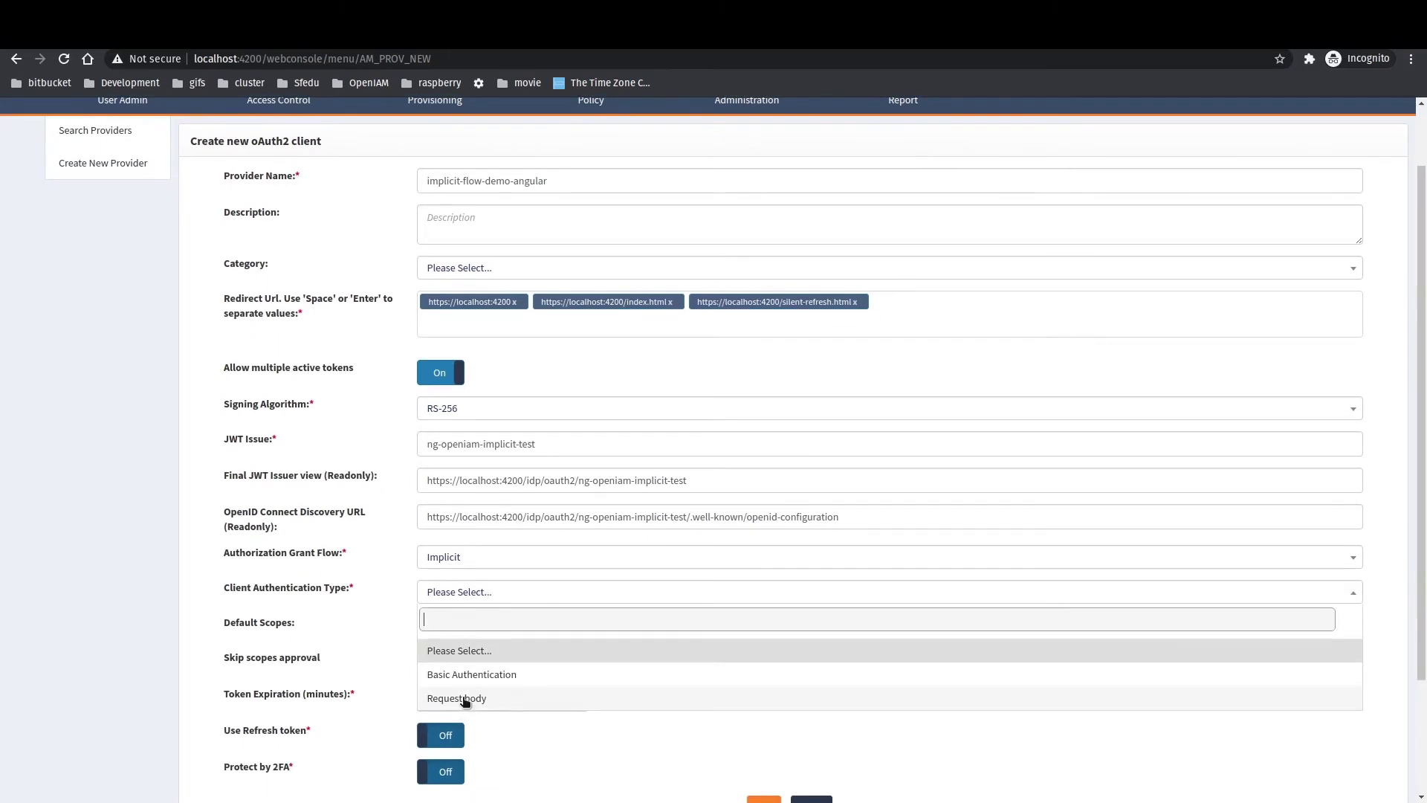
left_click(460, 698)
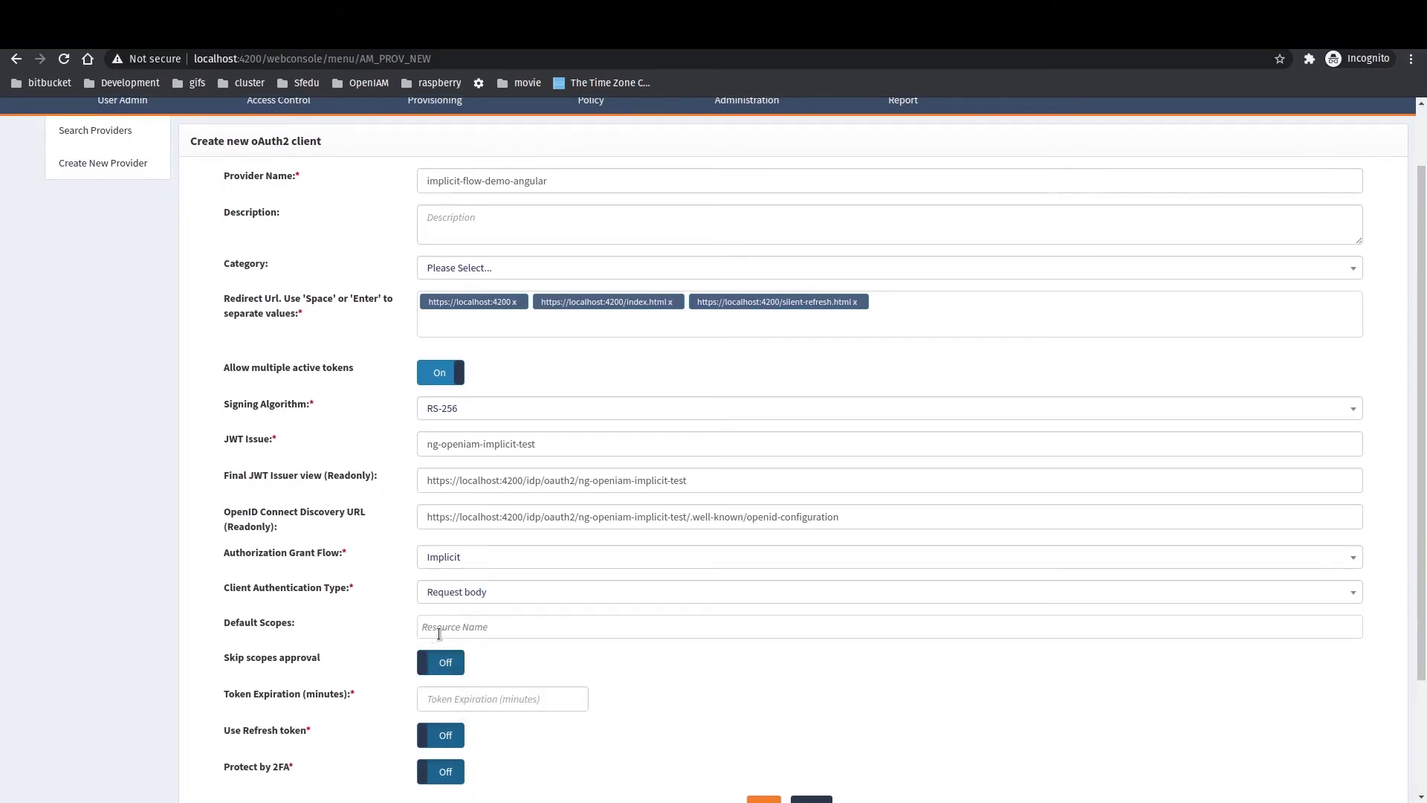
Add user_name and given_name as default scopes
left_click(462, 617)
type("userna")
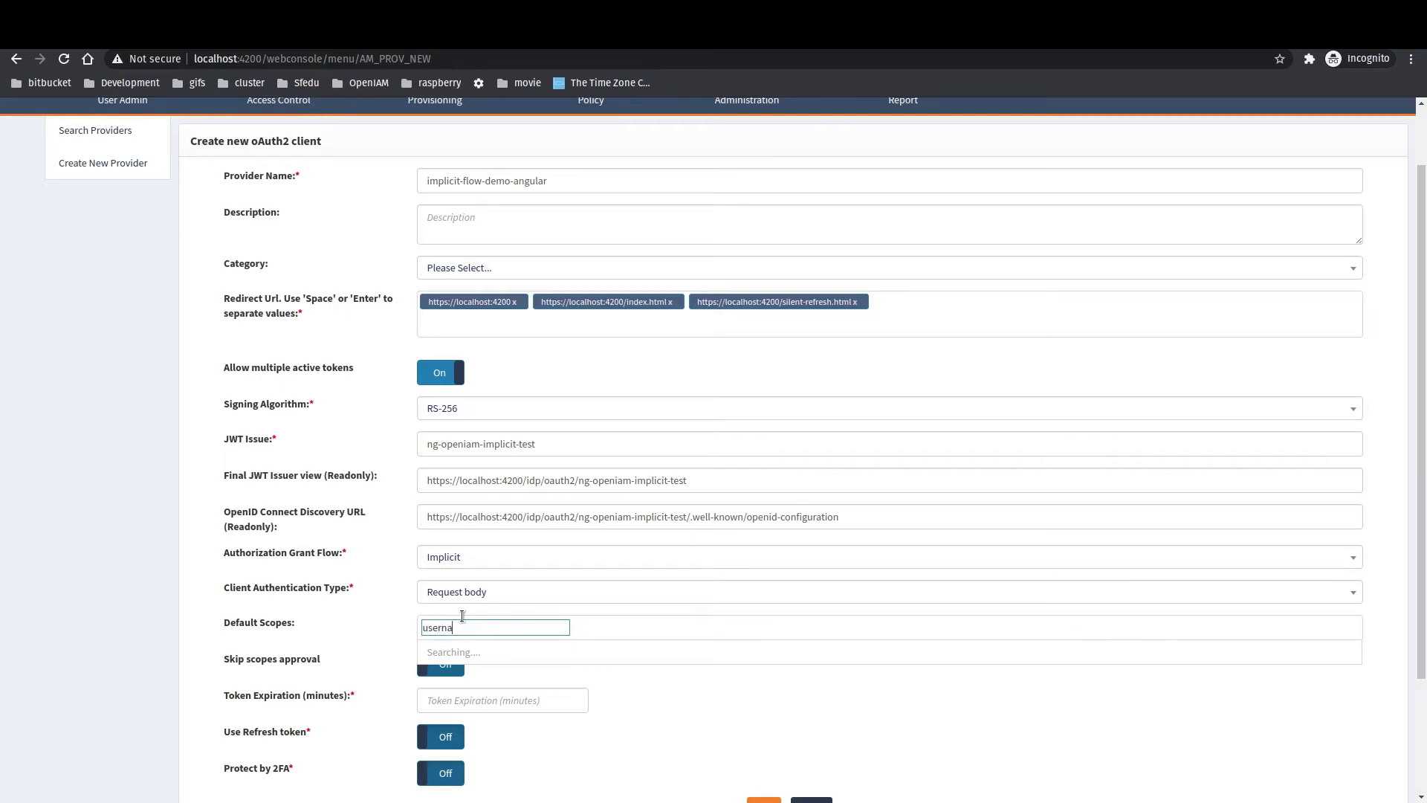
key("BackSpace")
key("BackSpace")
type("_name")
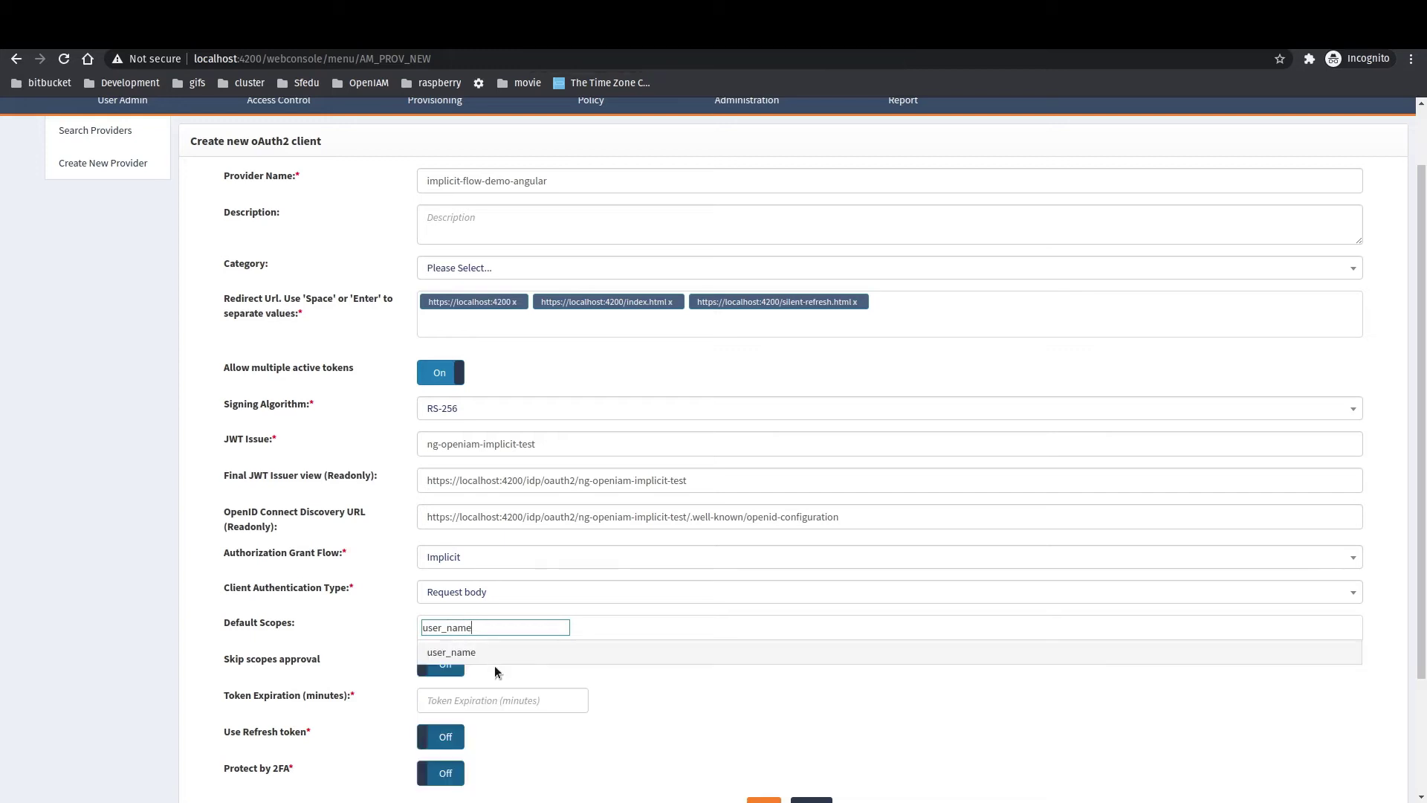
left_click(484, 652)
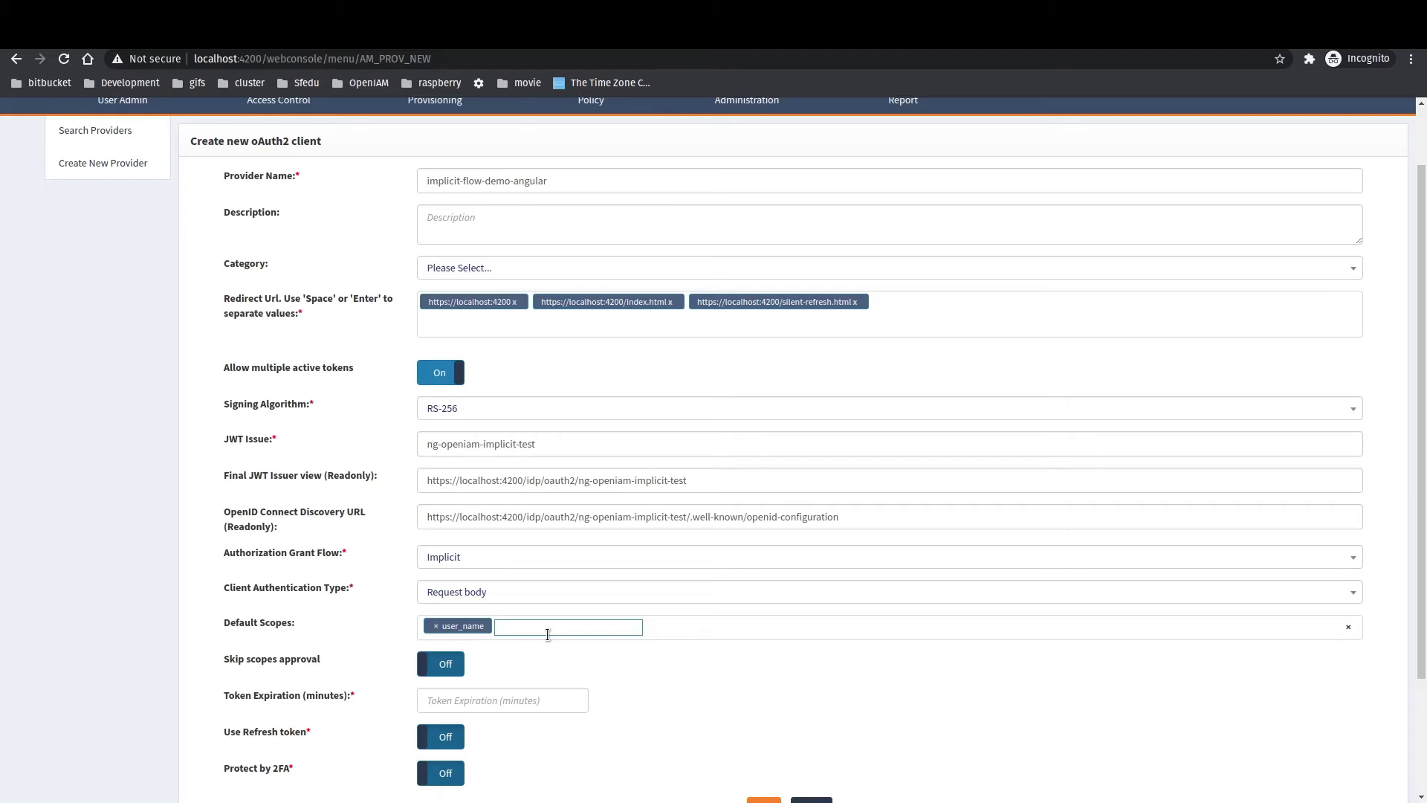
type("p")
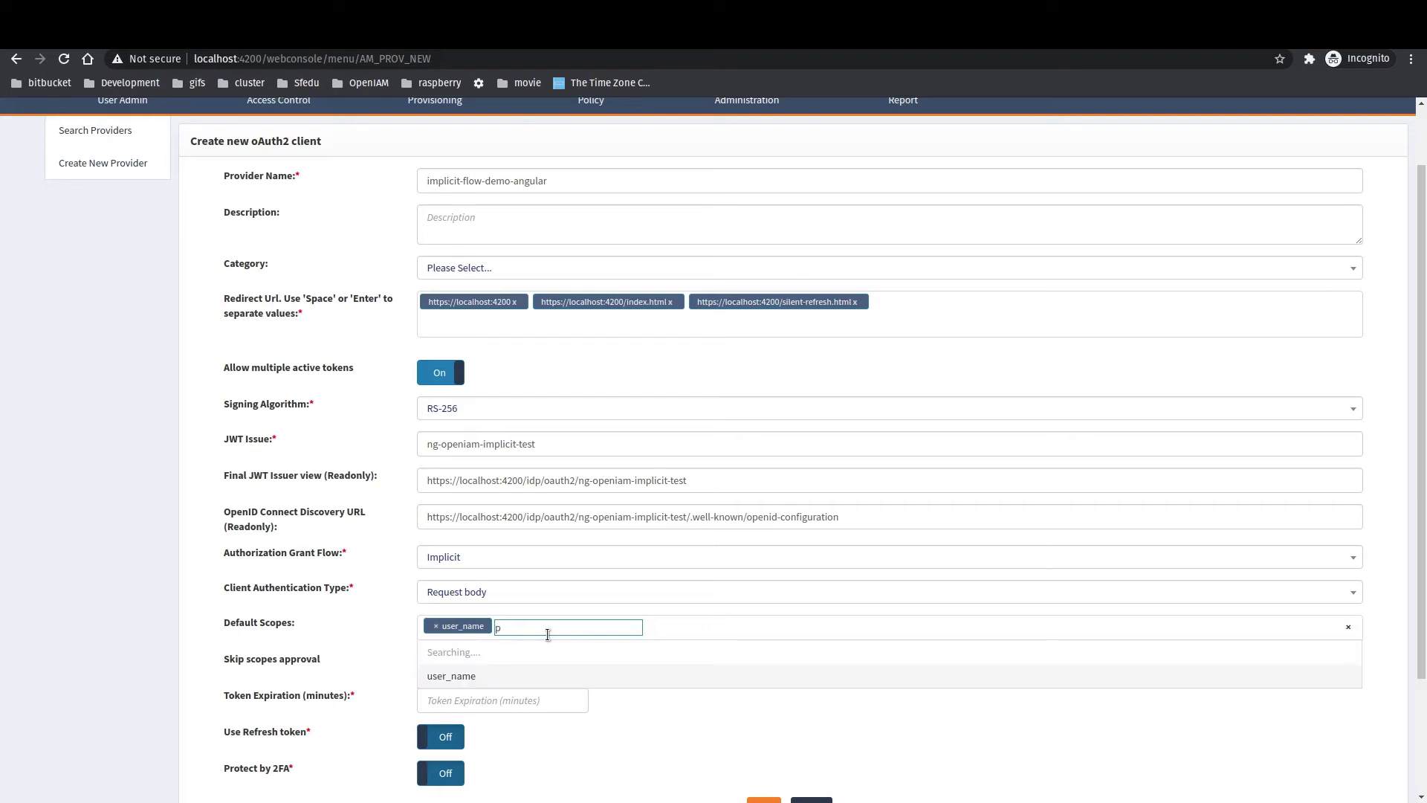
key("BackSpace")
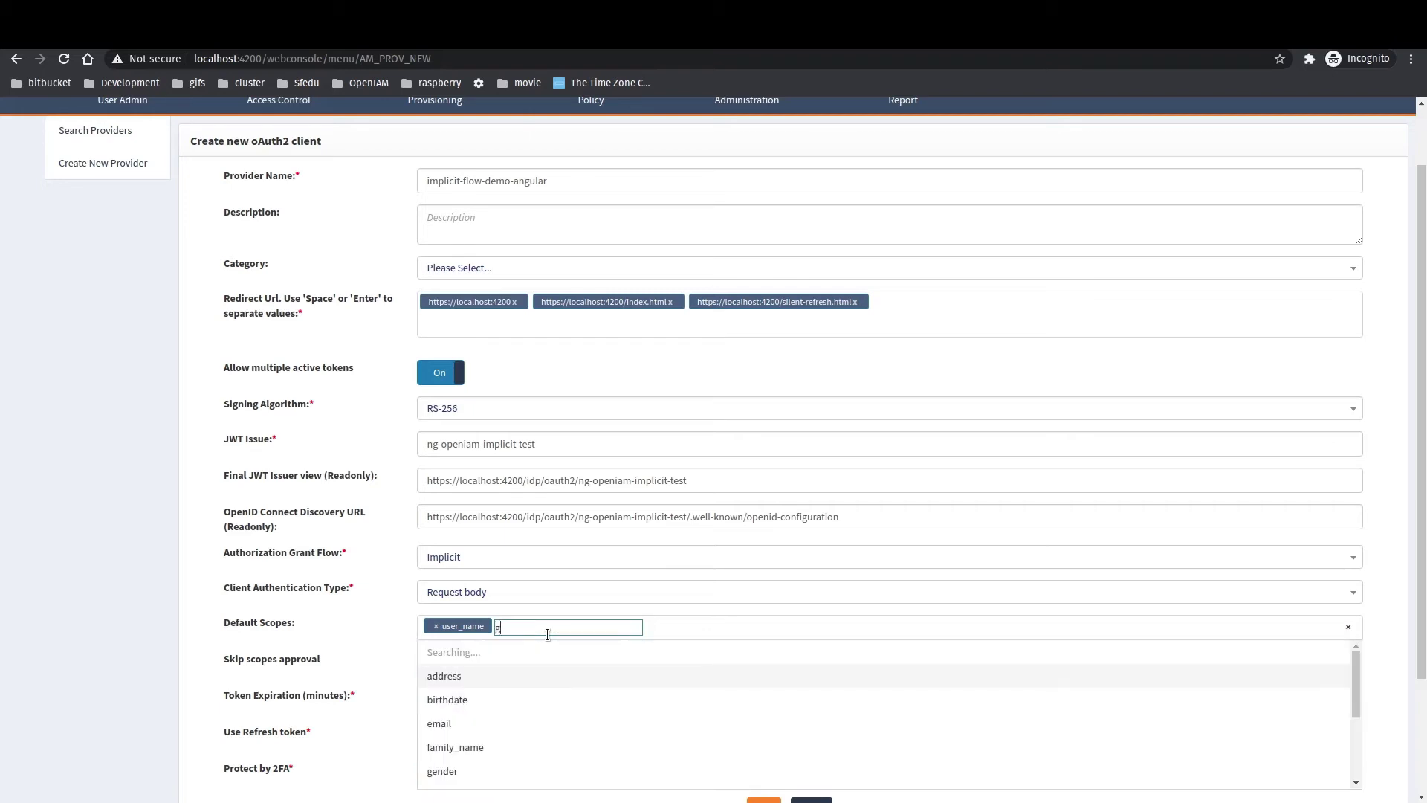
type("given")
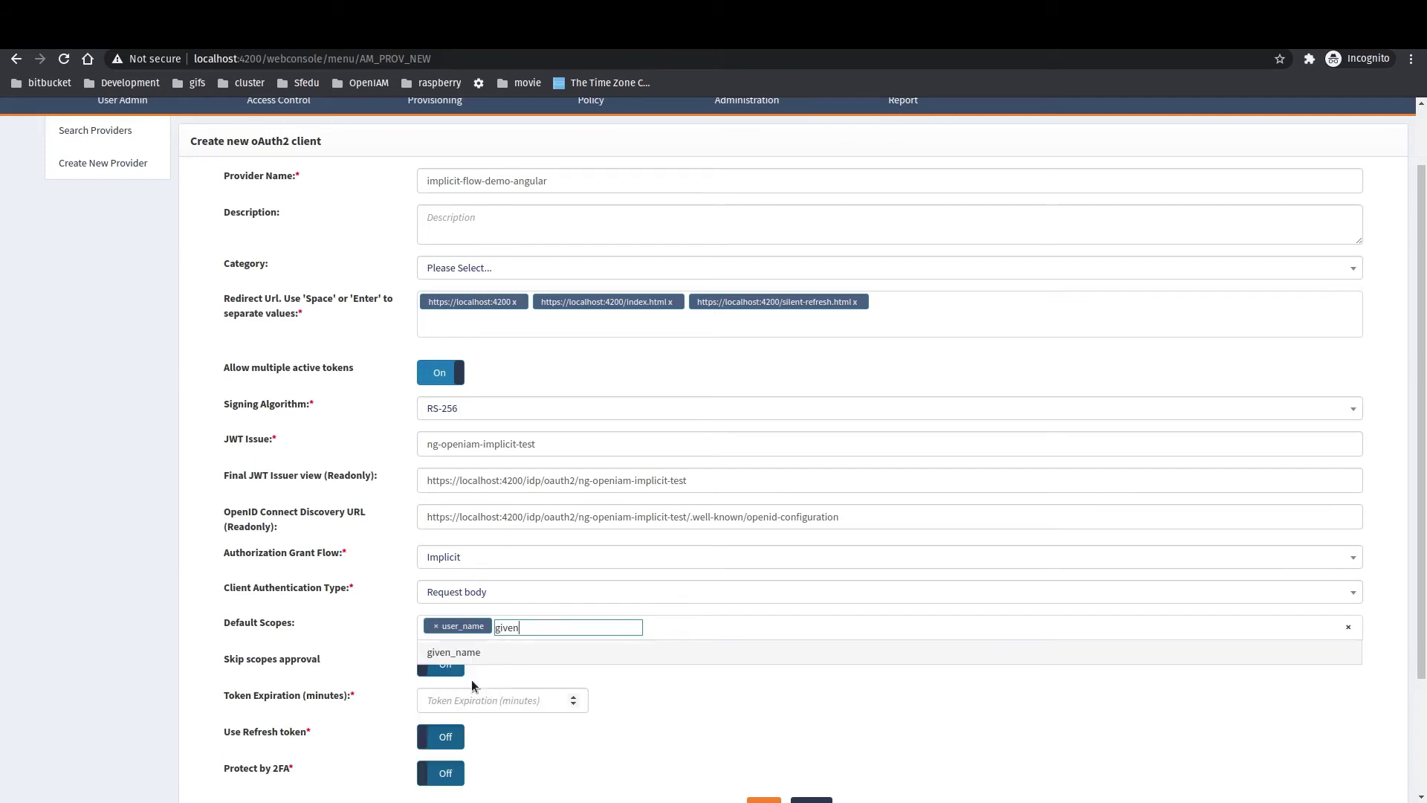
left_click(479, 652)
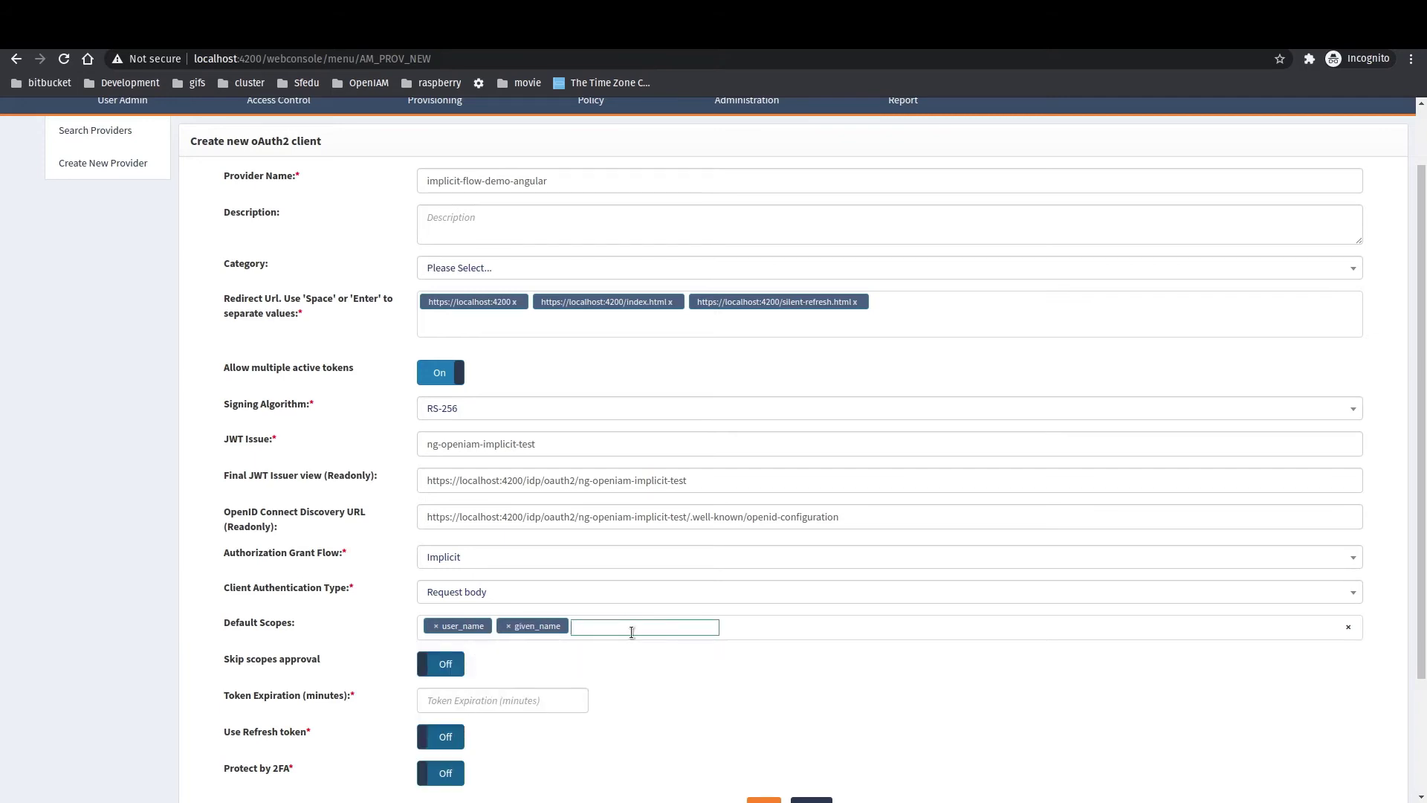
Add the oidc-flow-content-provider /selfservice/rest/api/* default scope
type("/selfser")
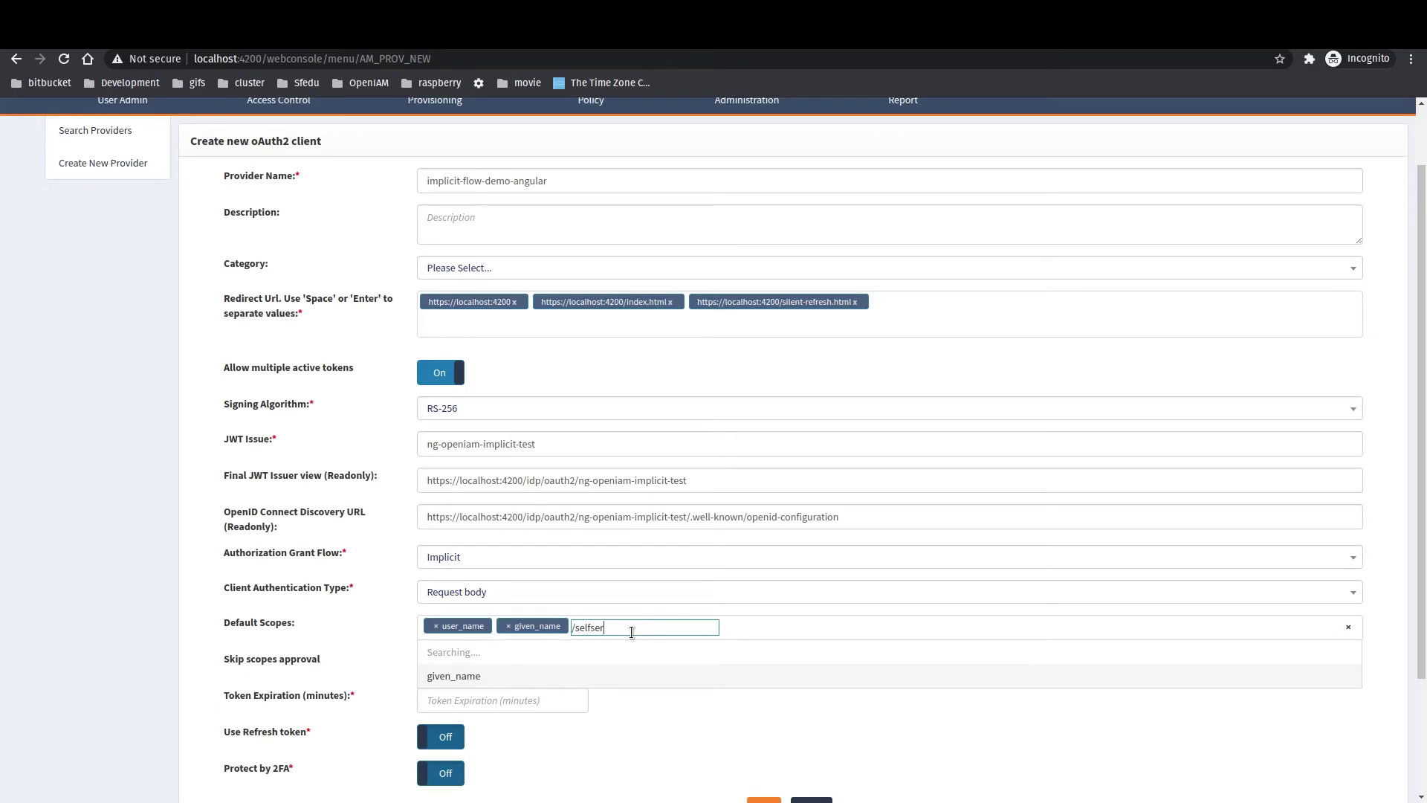
type("vice/rest/api")
scroll(665, 669, "down", 3)
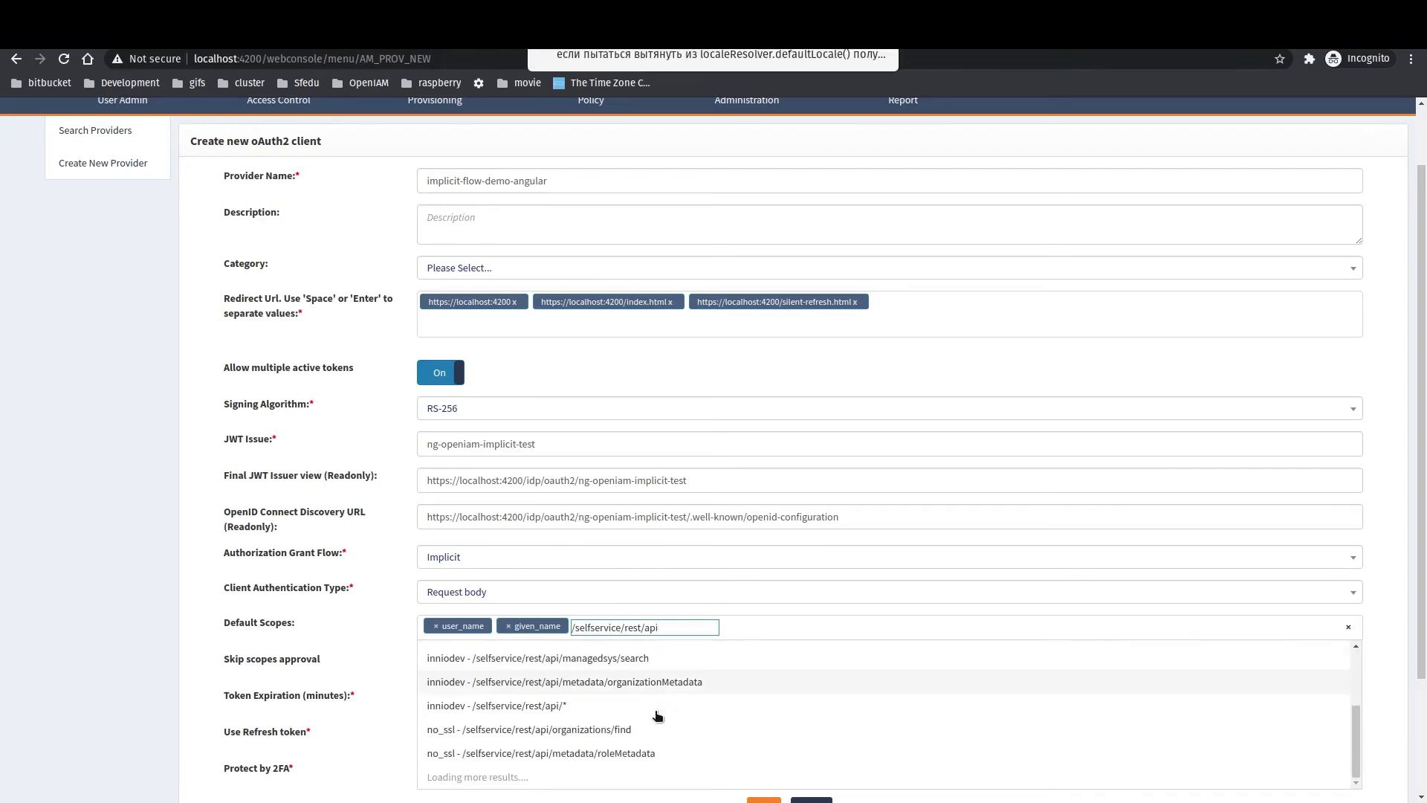
scroll(606, 736, "down", 3)
scroll(592, 720, "down", 3)
scroll(593, 720, "down", 1)
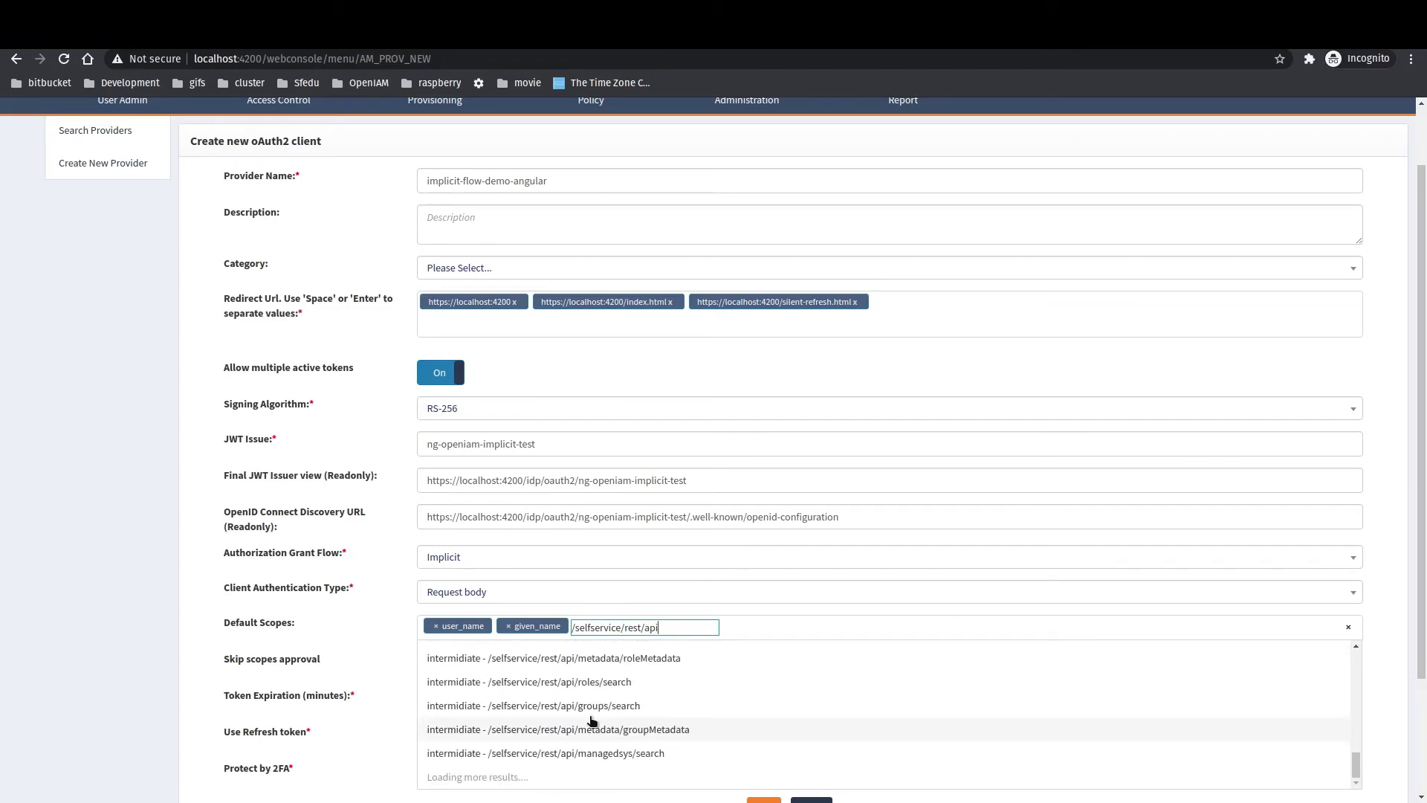
scroll(592, 721, "down", 2)
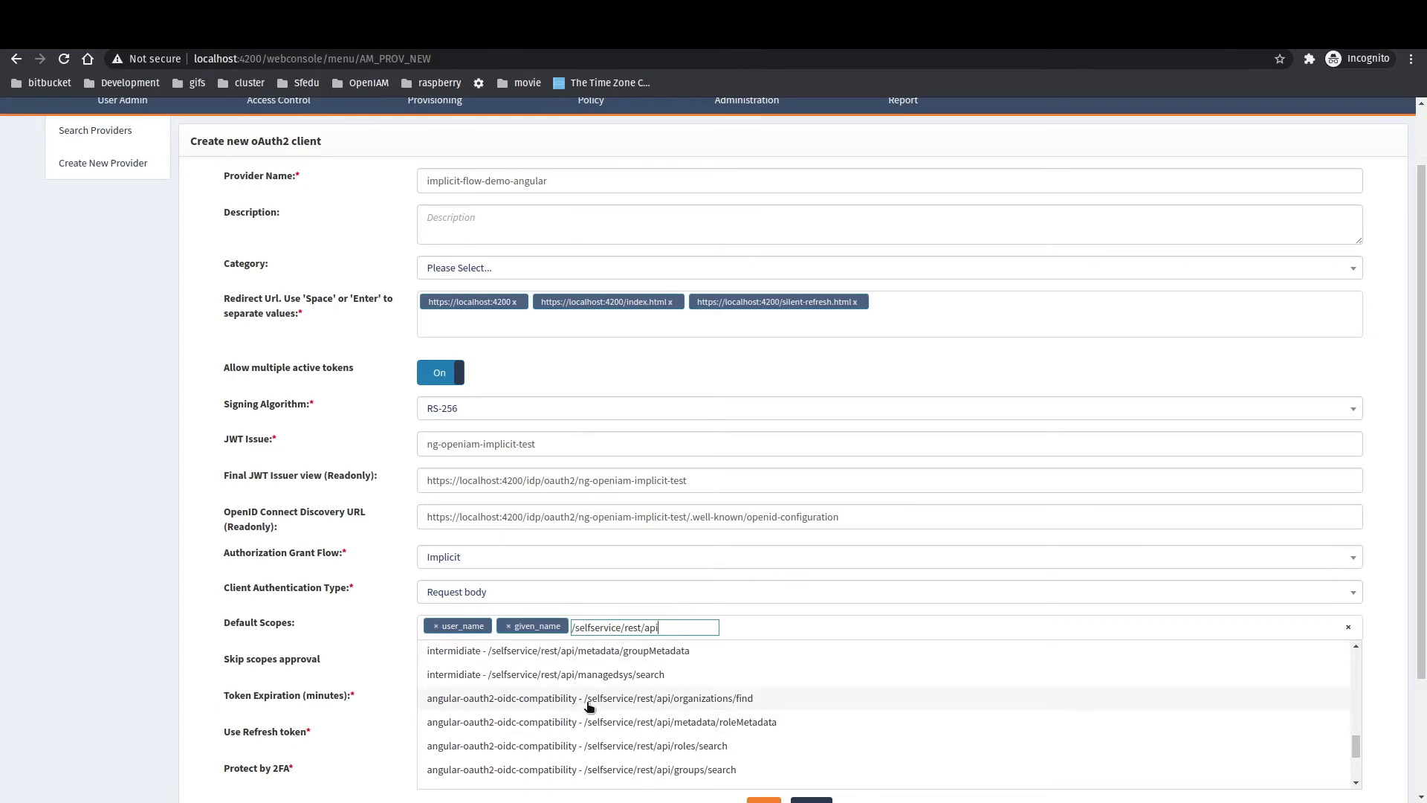
scroll(589, 706, "down", 3)
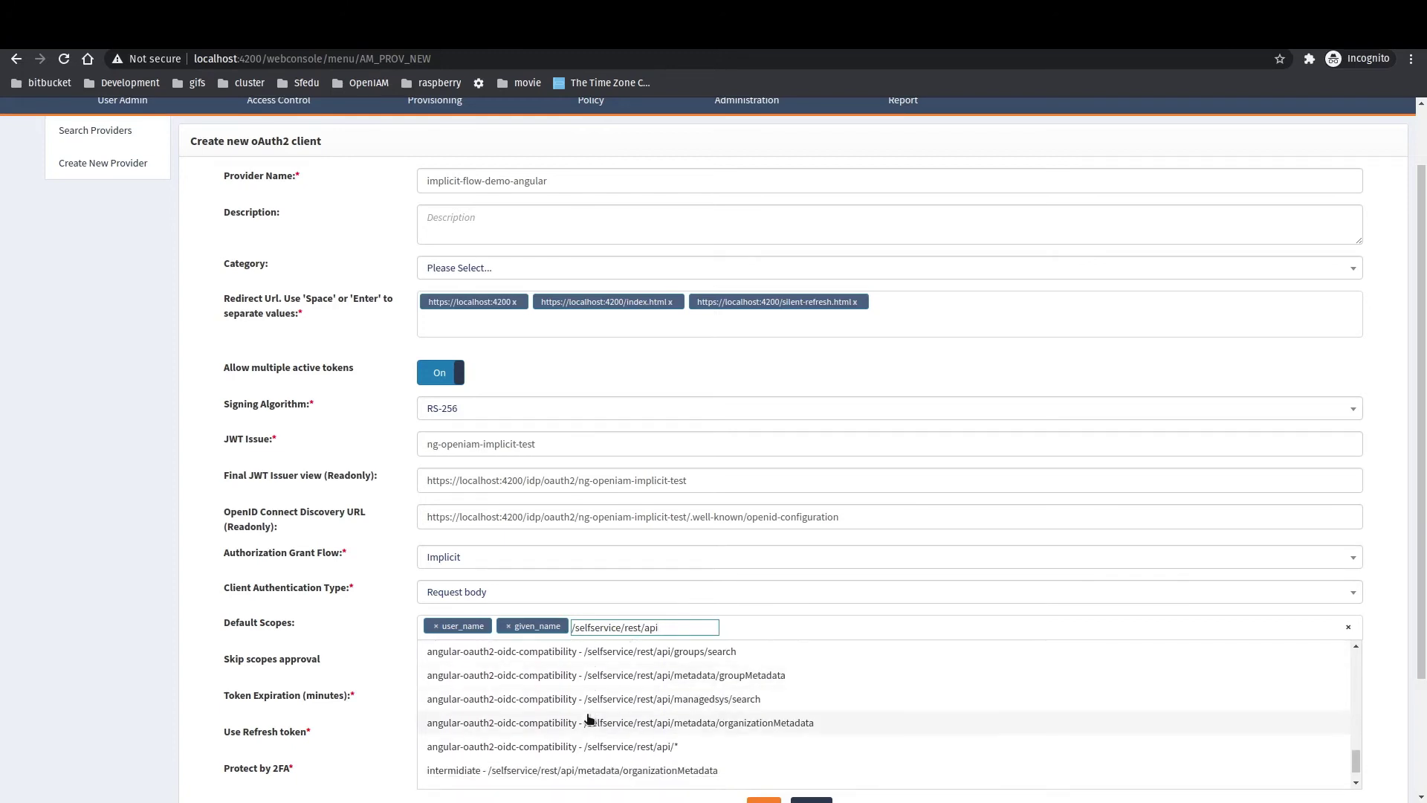
scroll(589, 718, "down", 2)
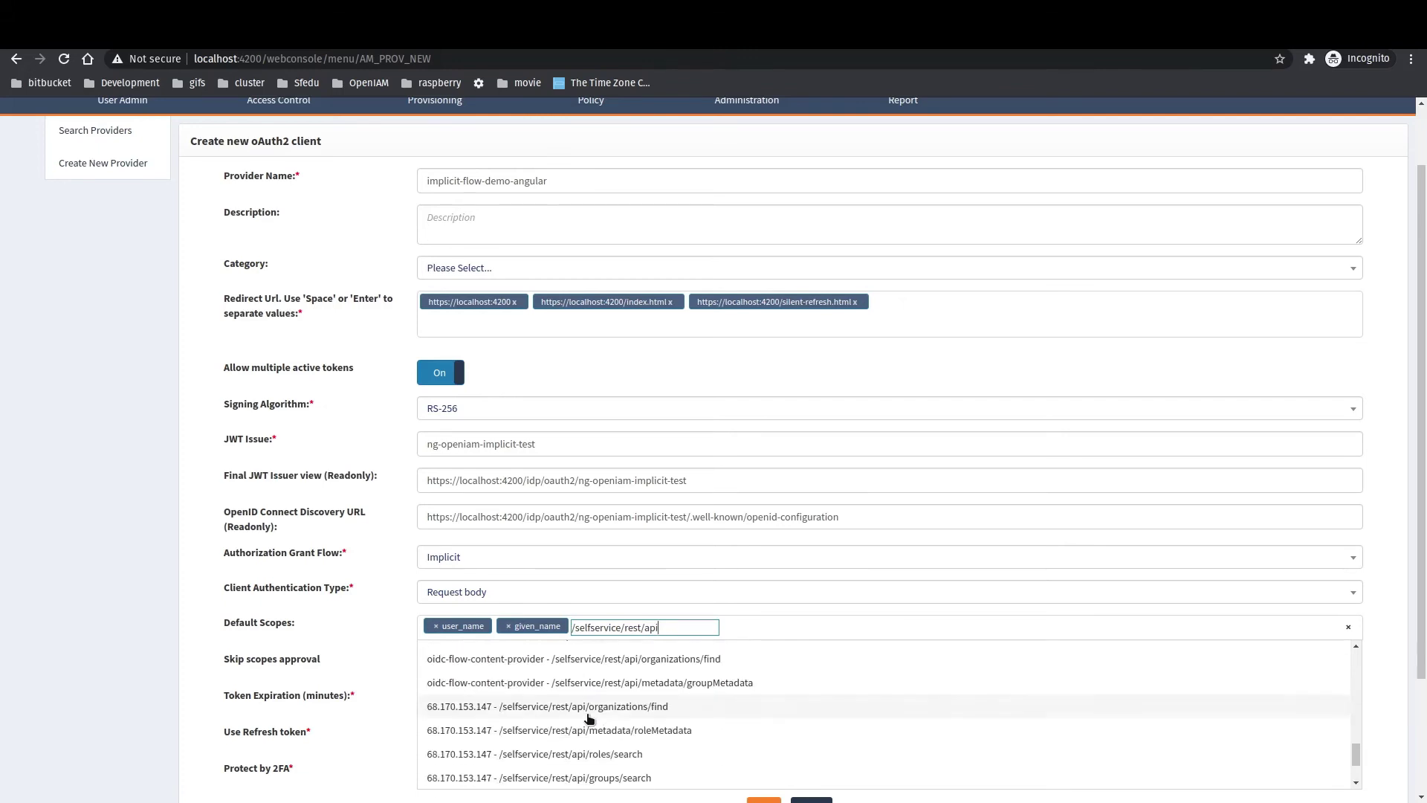
scroll(588, 719, "down", 2)
scroll(595, 715, "down", 3)
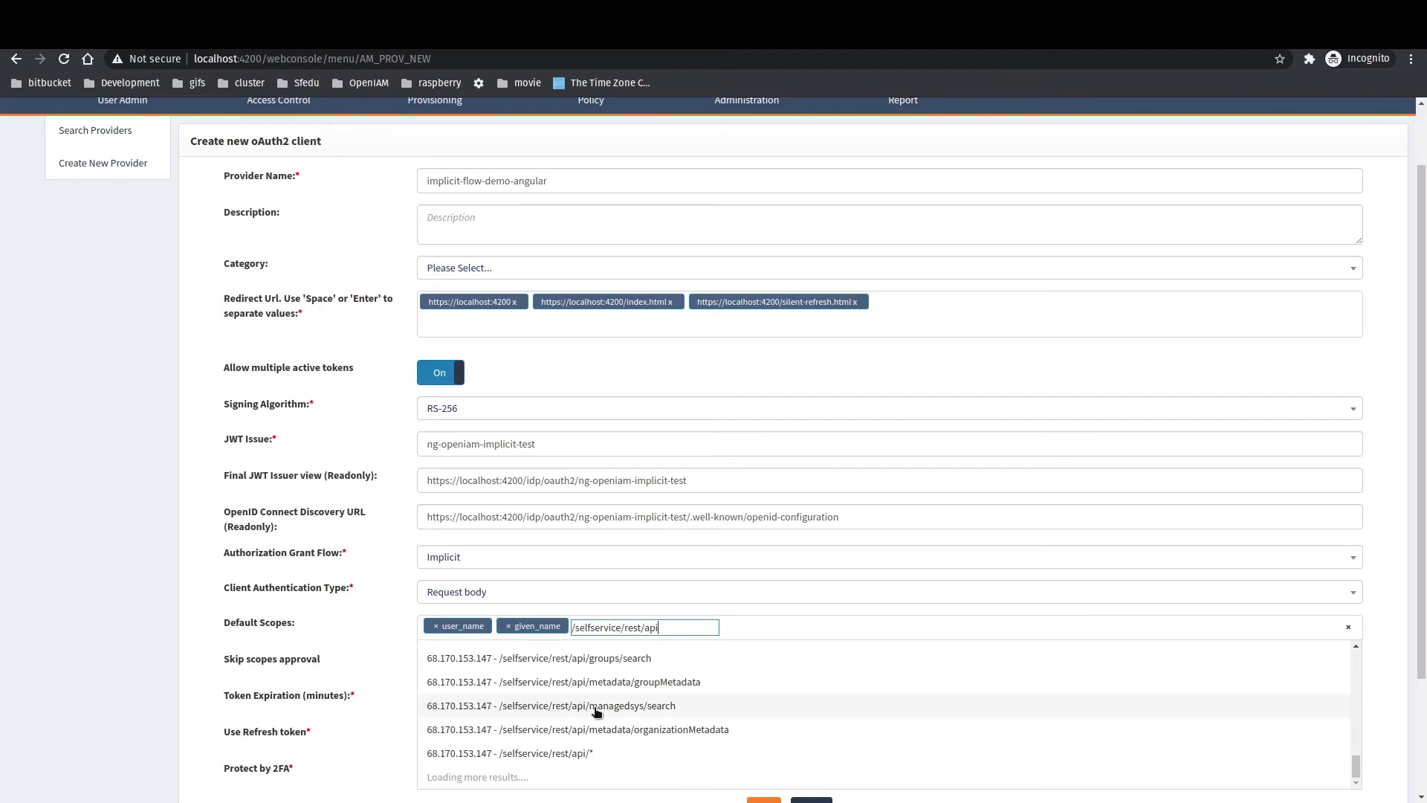
scroll(596, 713, "down", 3)
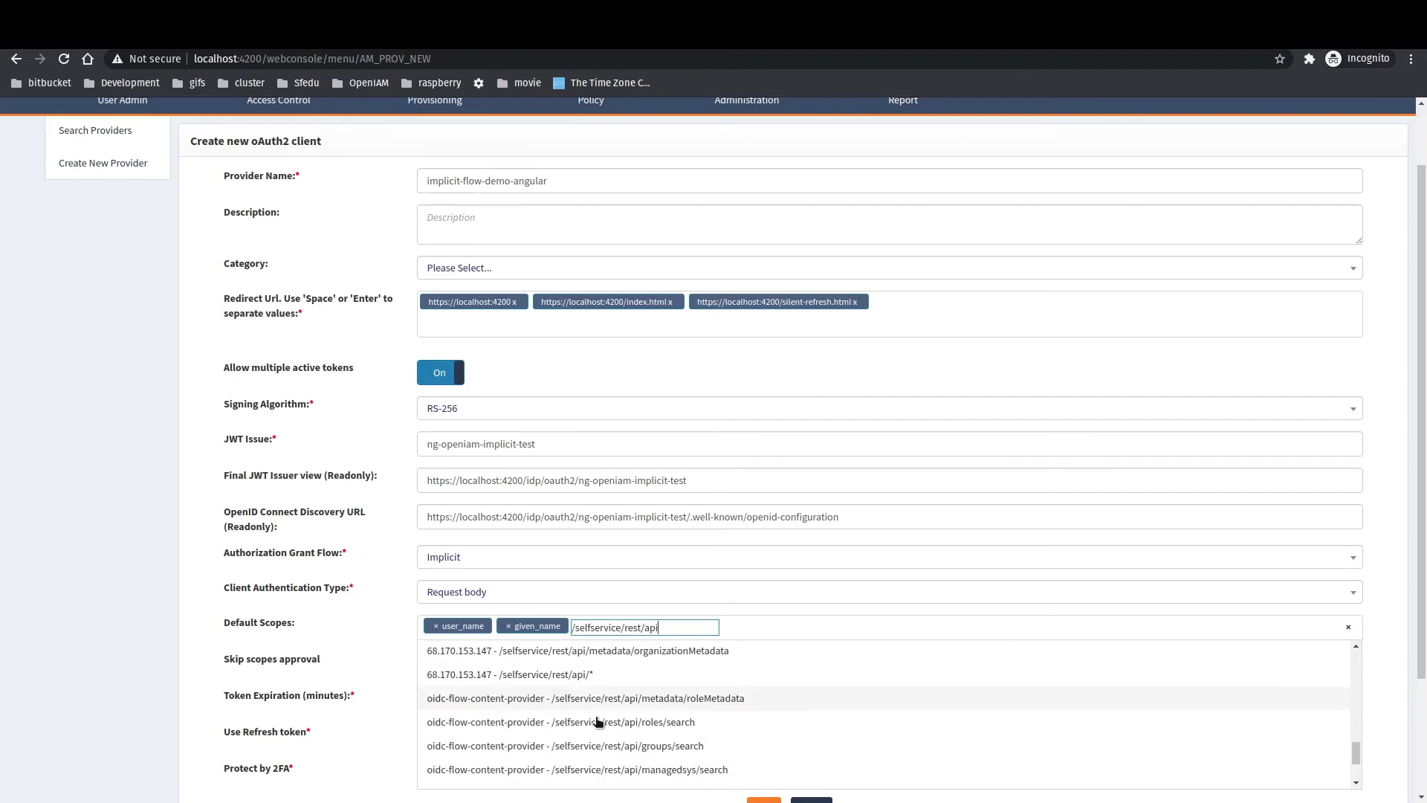
scroll(598, 722, "down", 3)
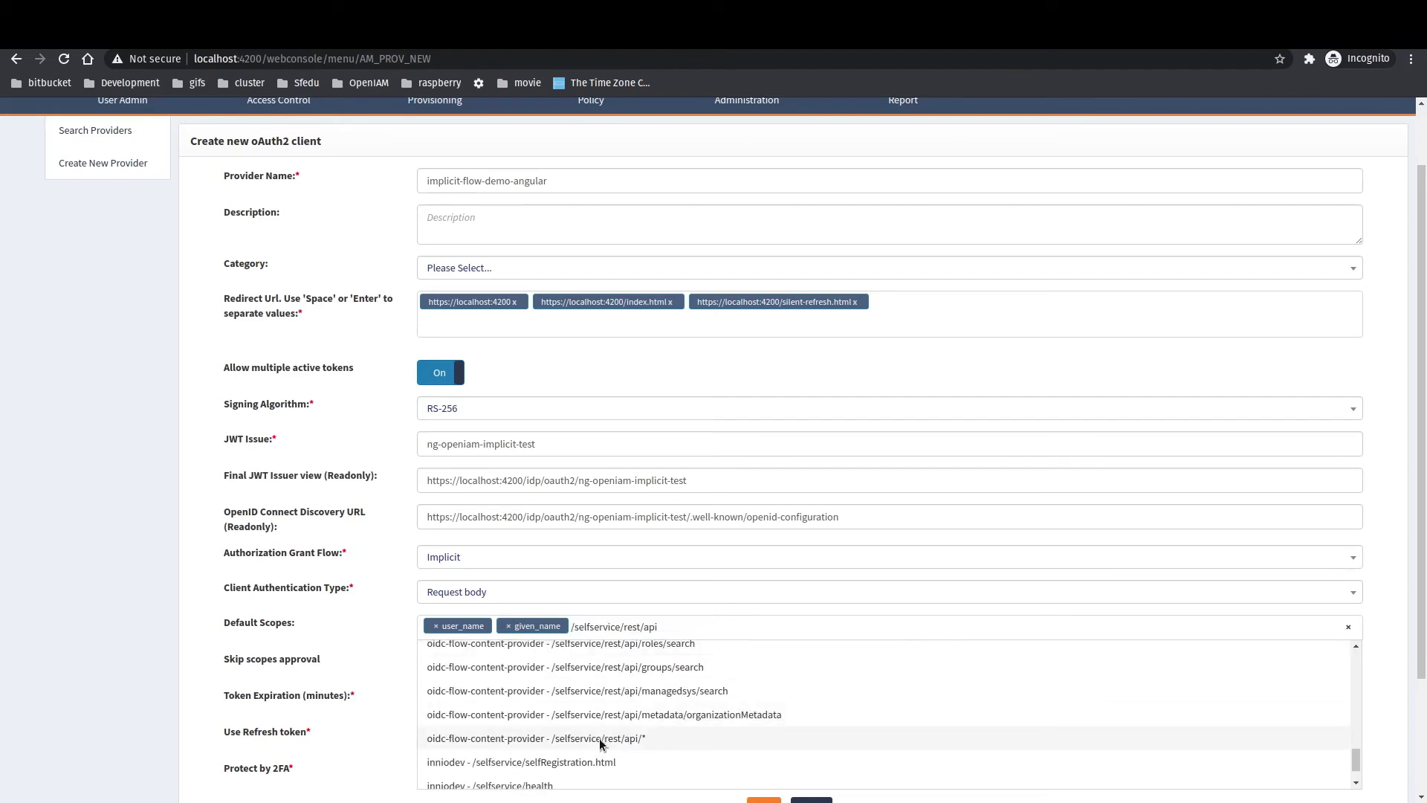
left_click(601, 738)
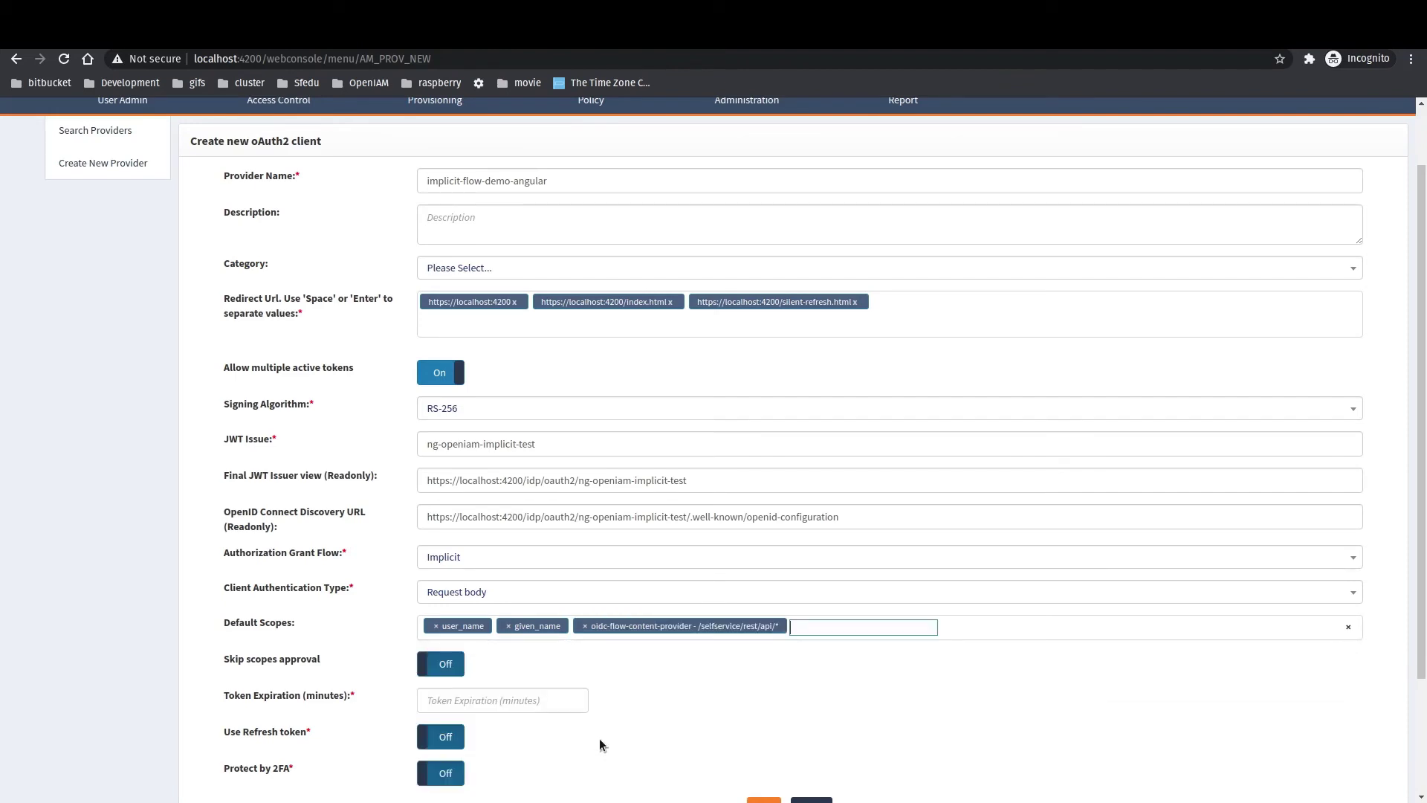
Add email as a default scope and set token expiration to 20 minutes
left_click(845, 626)
type("email")
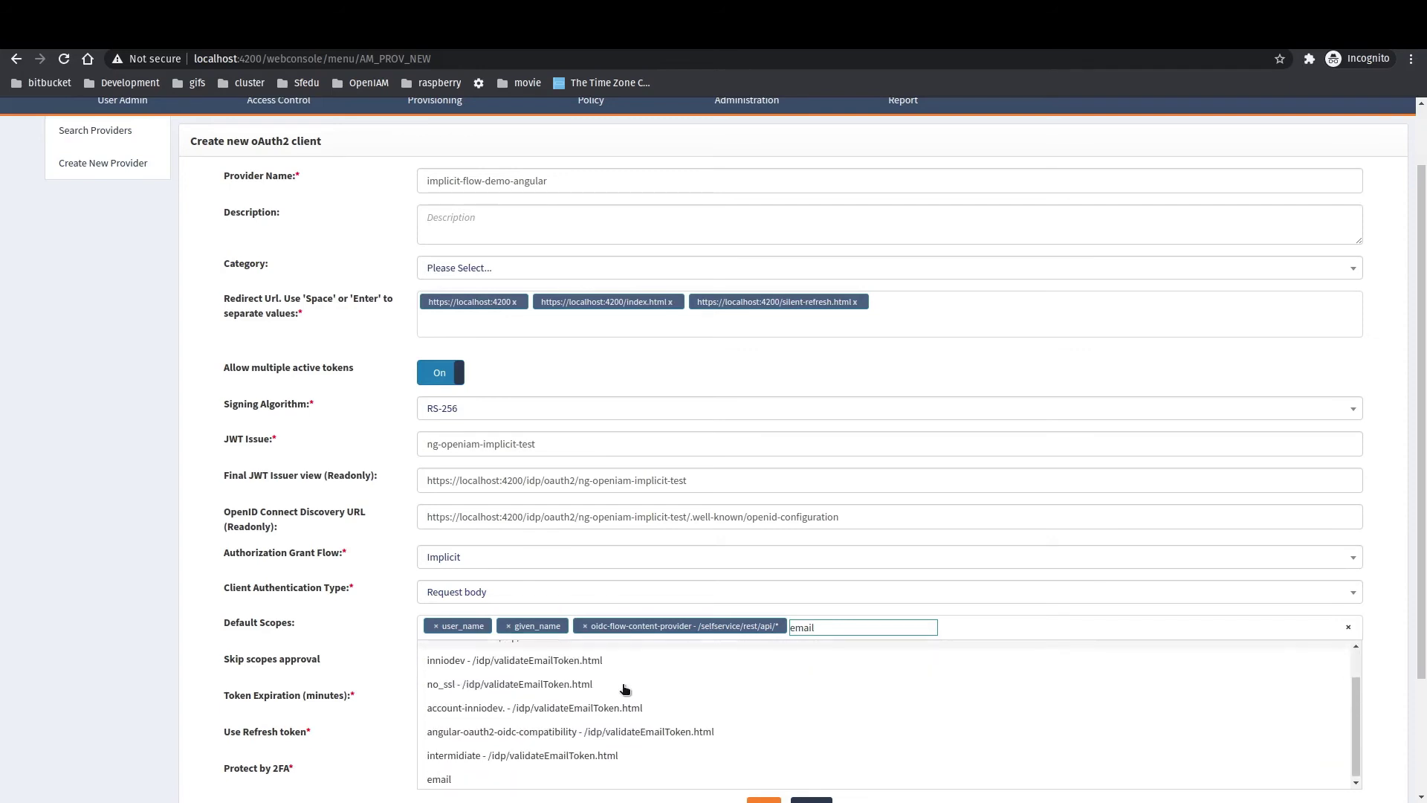
left_click(547, 778)
left_click(527, 692)
type("20")
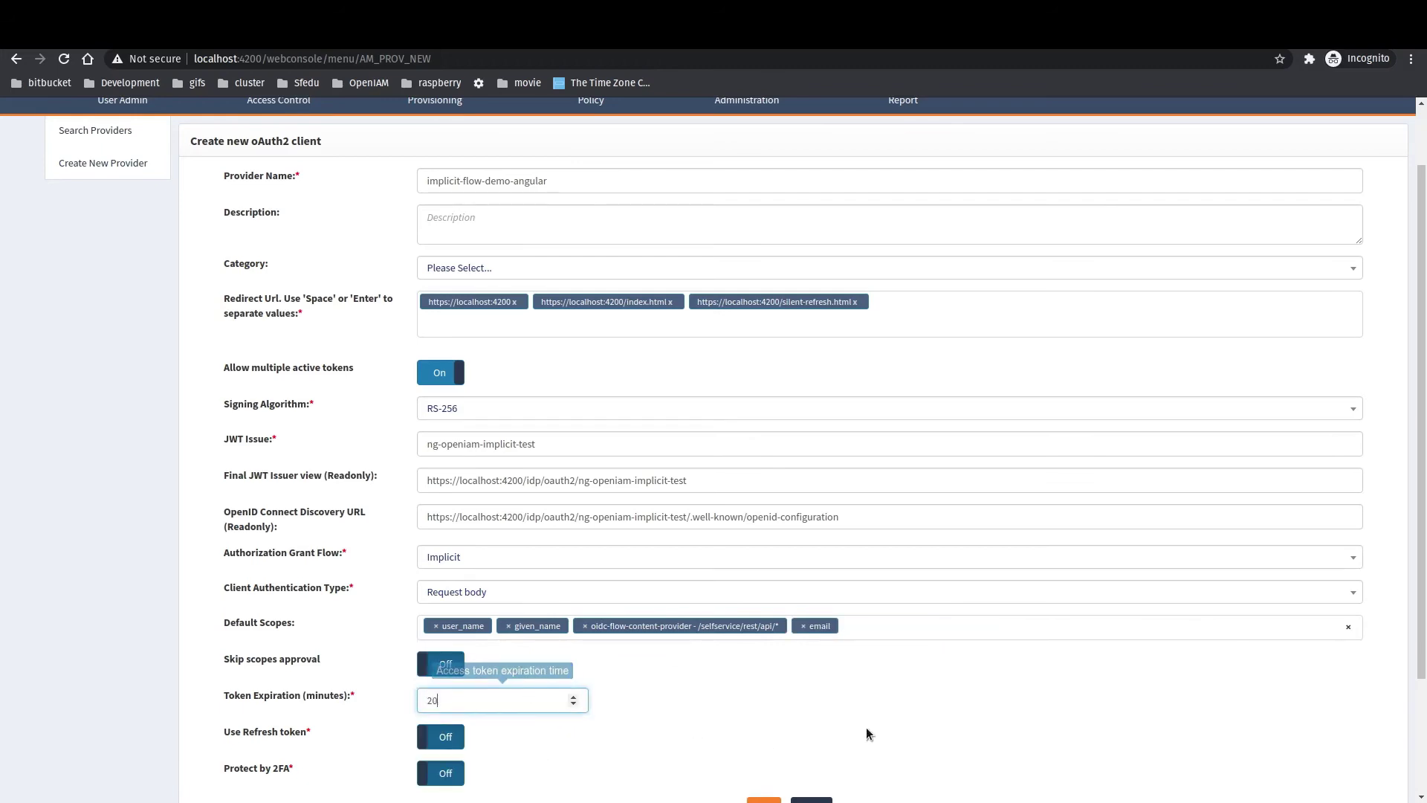
left_click(866, 726)
scroll(791, 678, "down", 2)
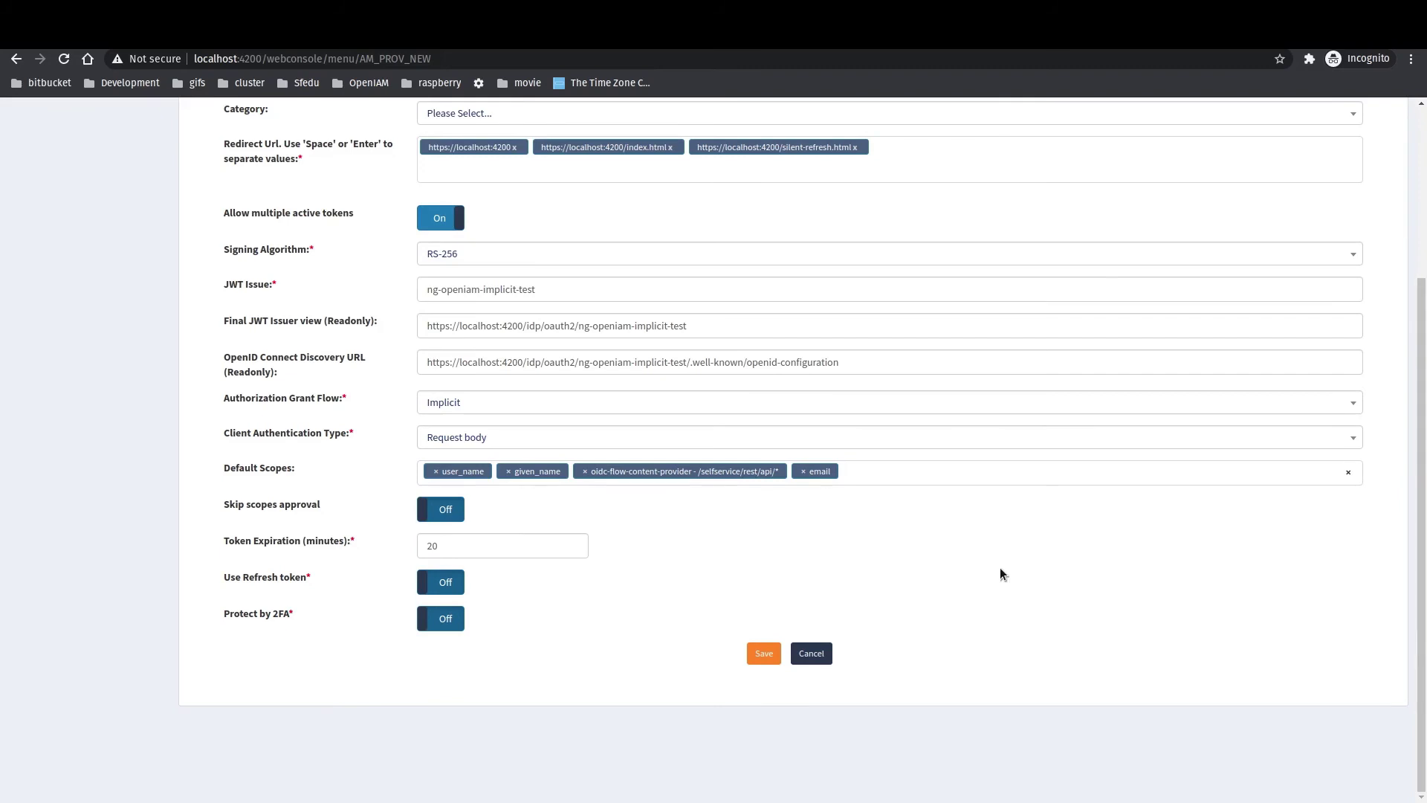
scroll(1001, 569, "up", 1)
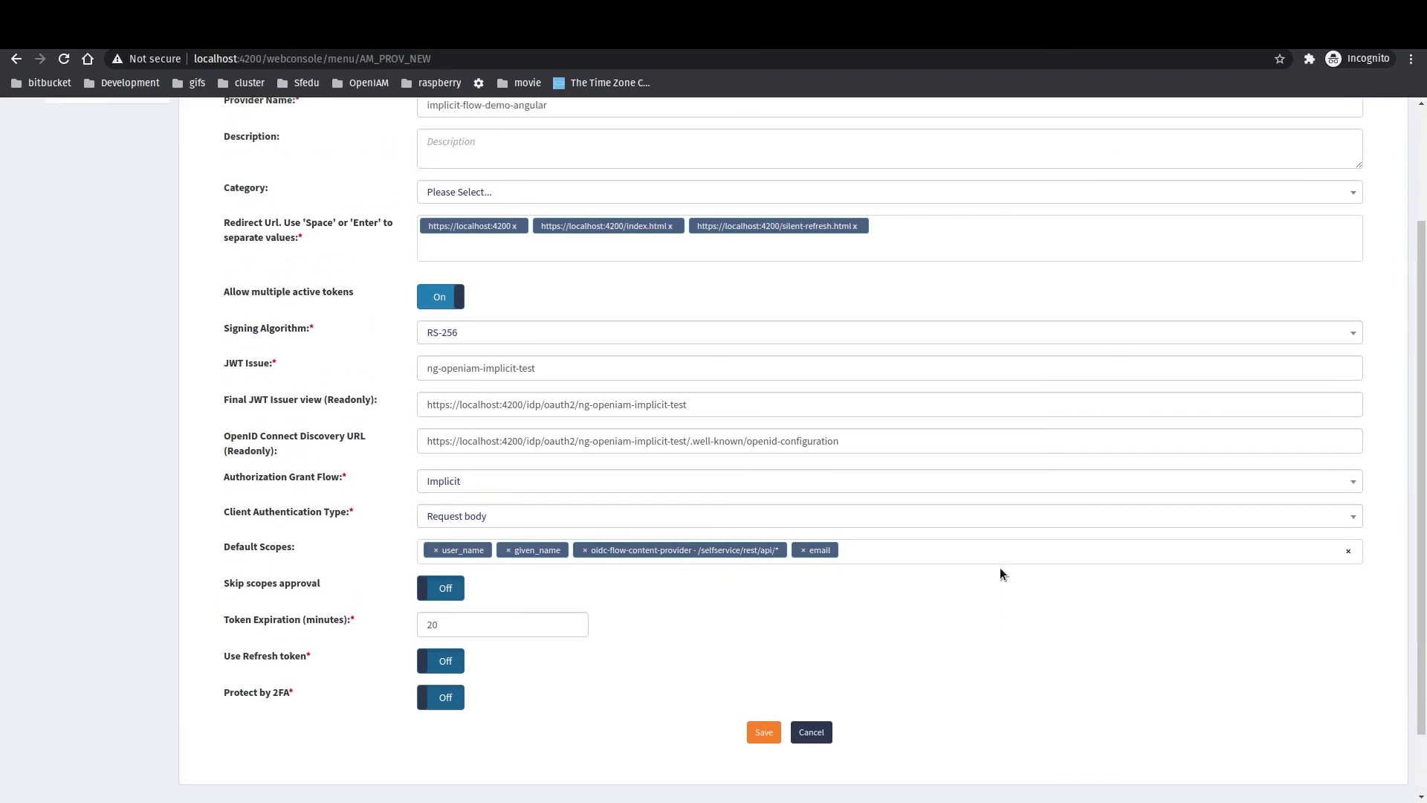
Save the implicit-flow-demo-angular client and select its generated Client ID and Client Secret
left_click(764, 740)
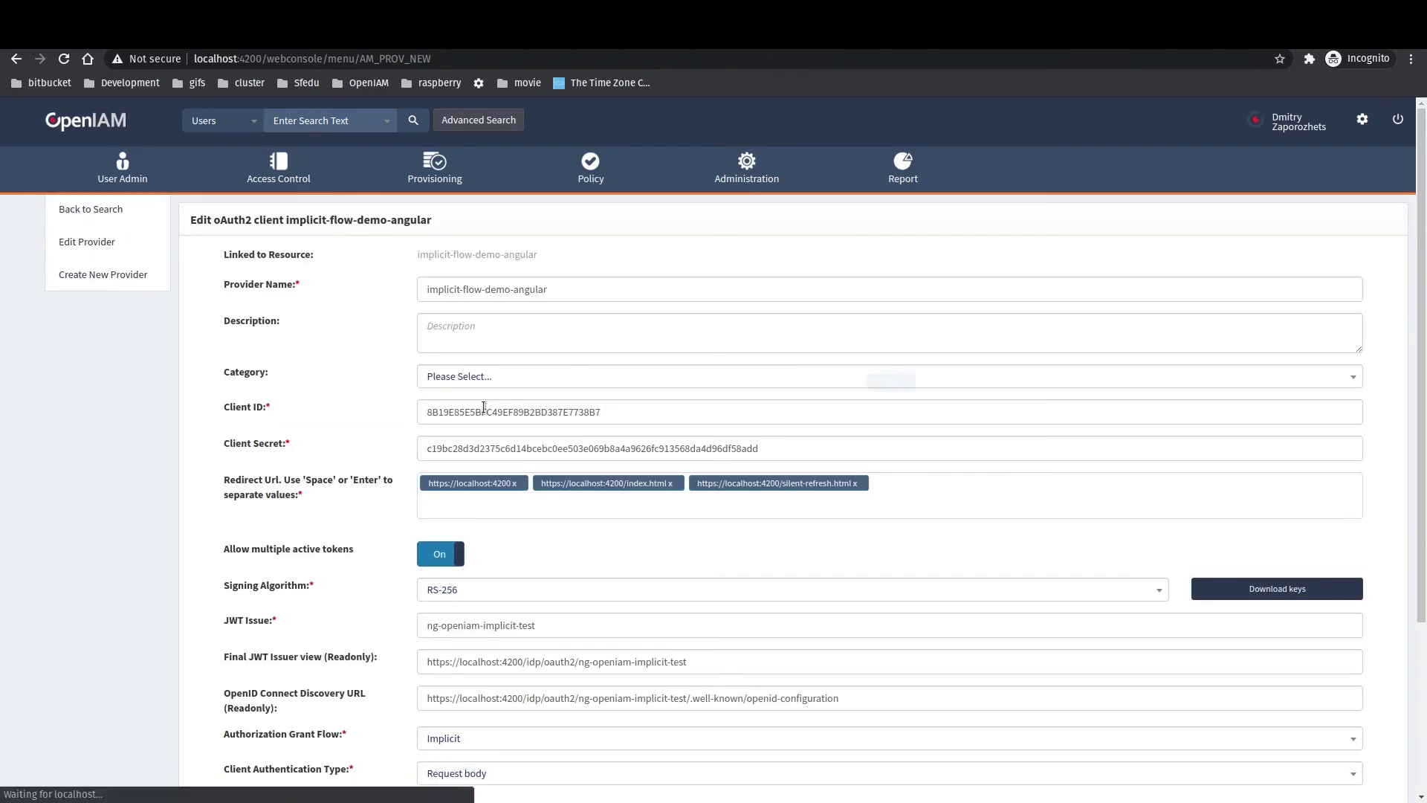
double_click(490, 405)
double_click(490, 455)
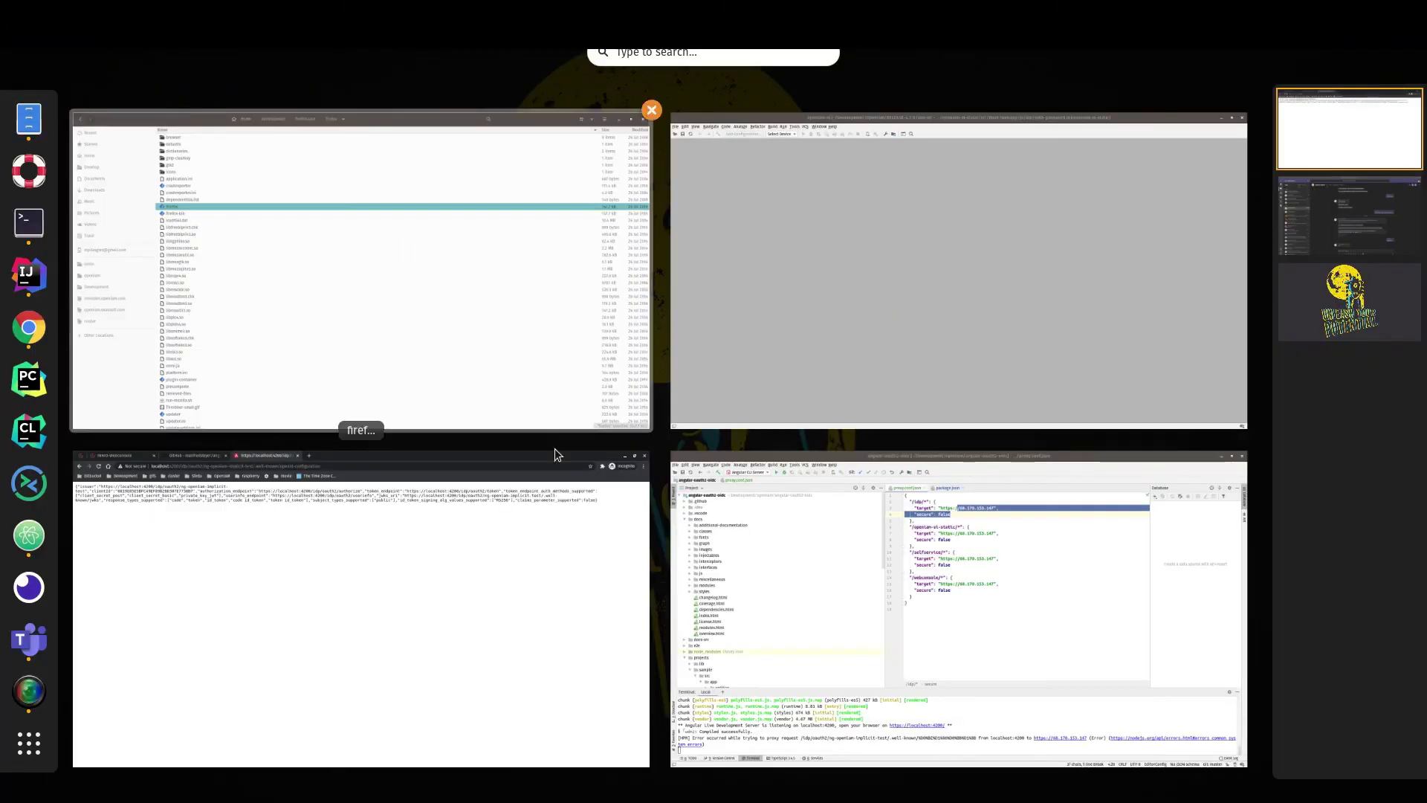
Open the sample app's auth.config.ts in IntelliJ IDEA
left_click(895, 593)
left_click(840, 511)
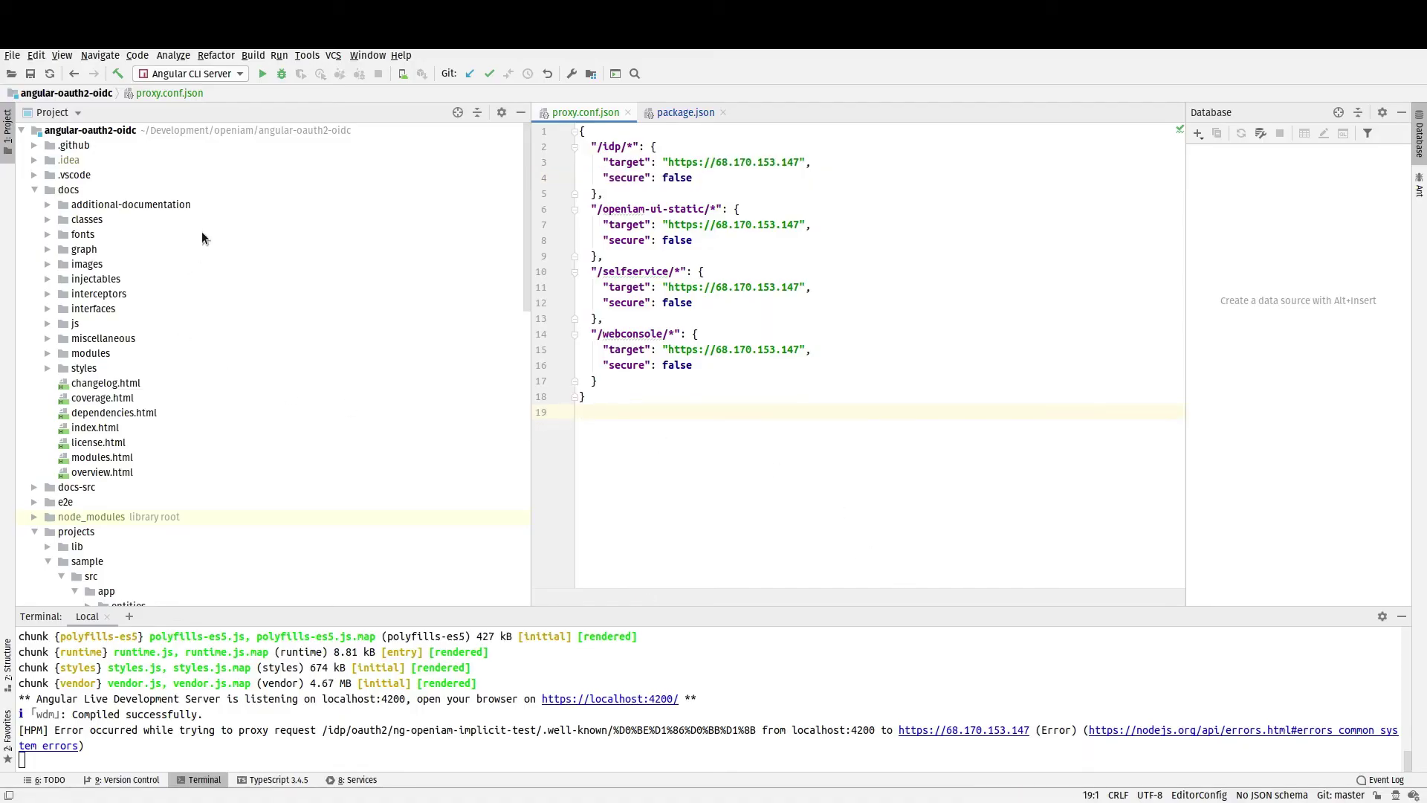
left_click(651, 239)
key("ctrl+shift+n")
type("config")
key("Down")
key("Down")
key("Down")
key("Down")
key("Down")
key("Down")
key("Return")
key("ctrl+shift+n")
key("Down")
key("Return")
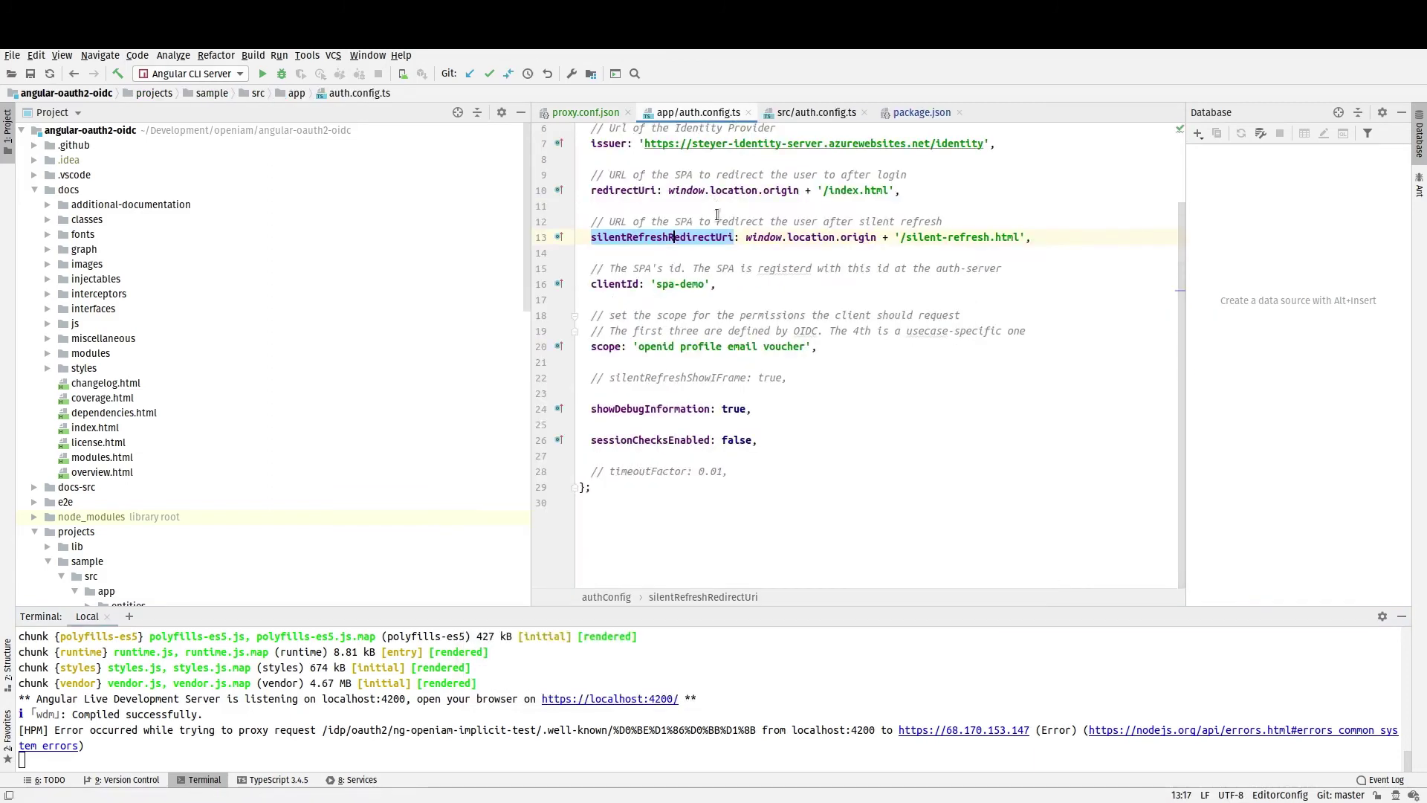
scroll(749, 217, "up", 2)
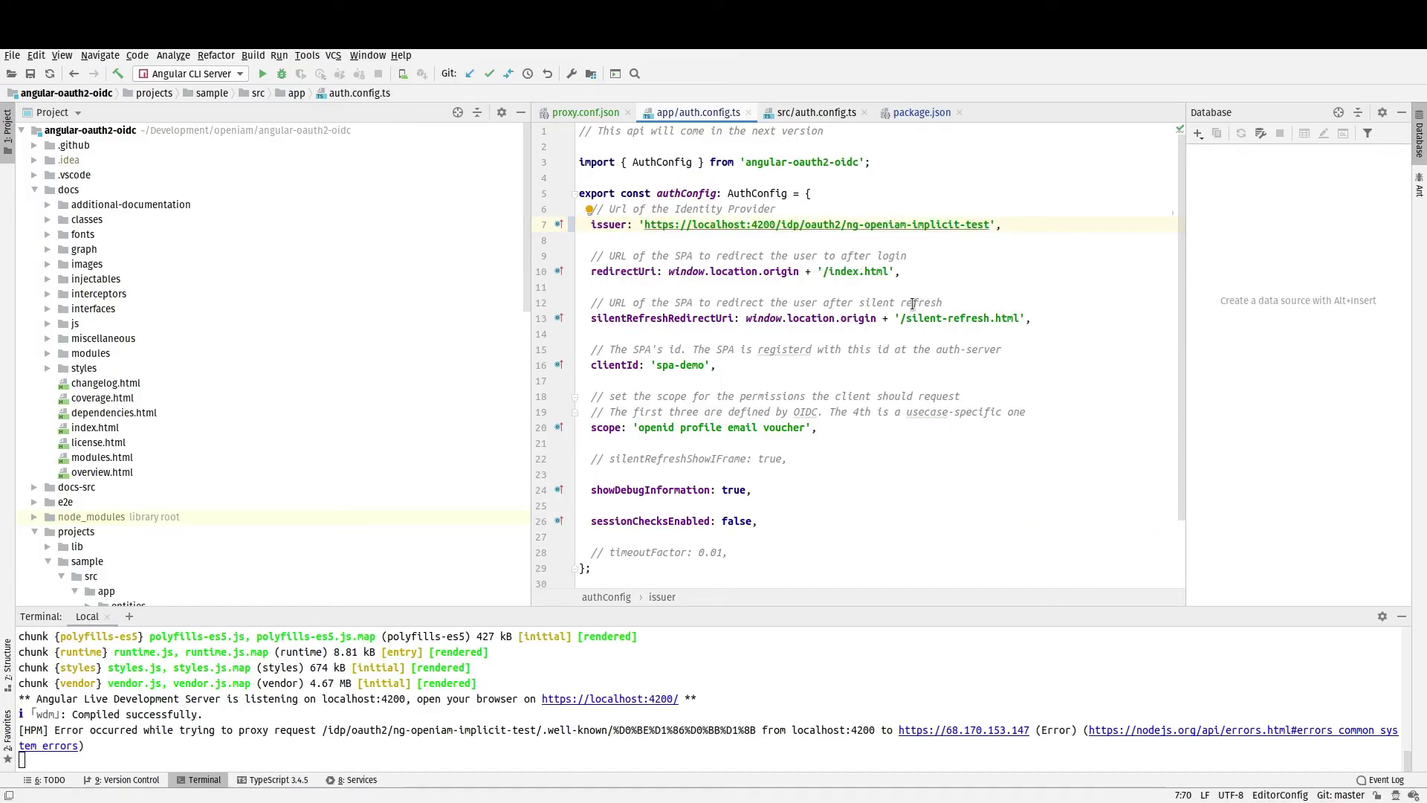
Replace the 'spa-demo' clientId with the OpenIAM client ID
left_click_drag(657, 367, 703, 367)
key("alt+Tab")
double_click(469, 400)
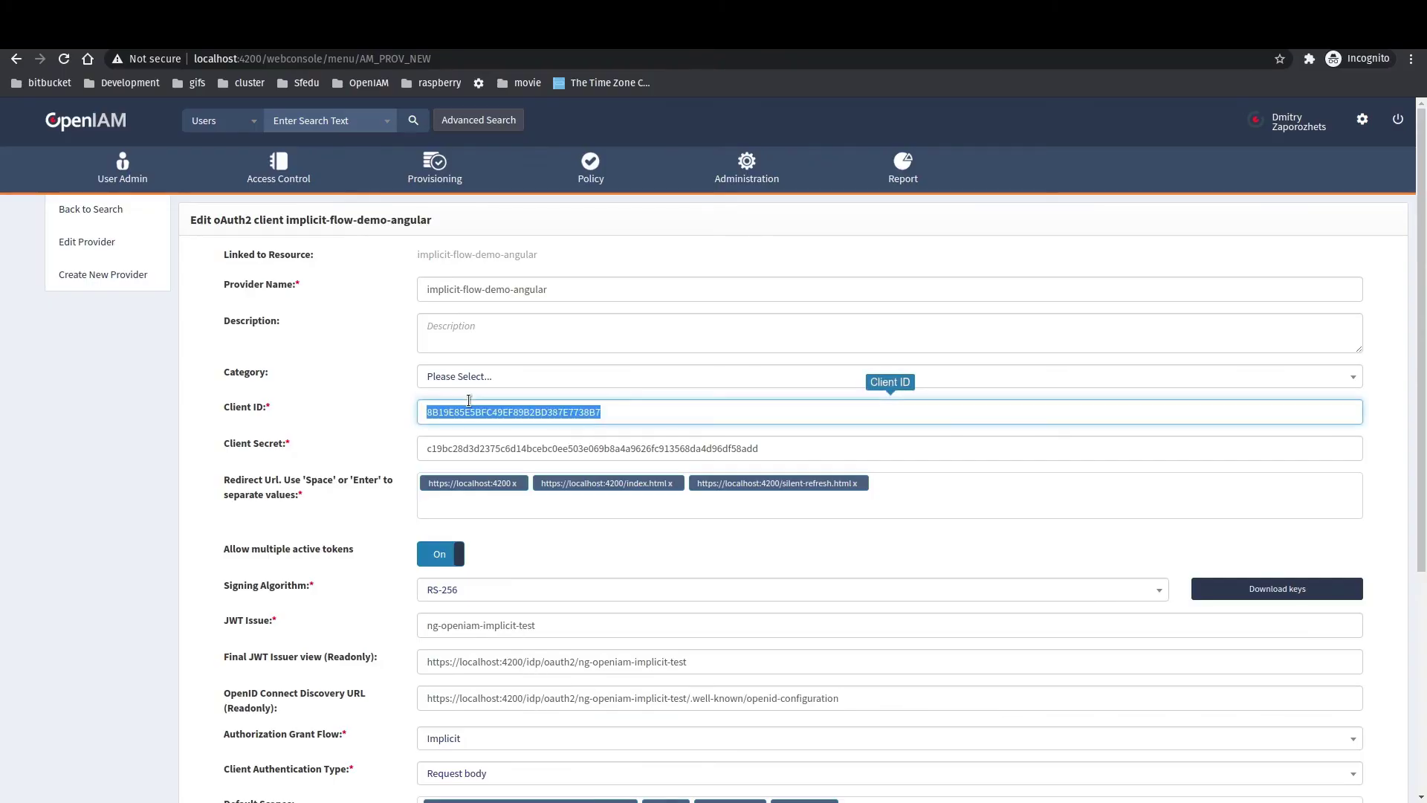
key("ctrl+c")
key("super")
left_click(815, 569)
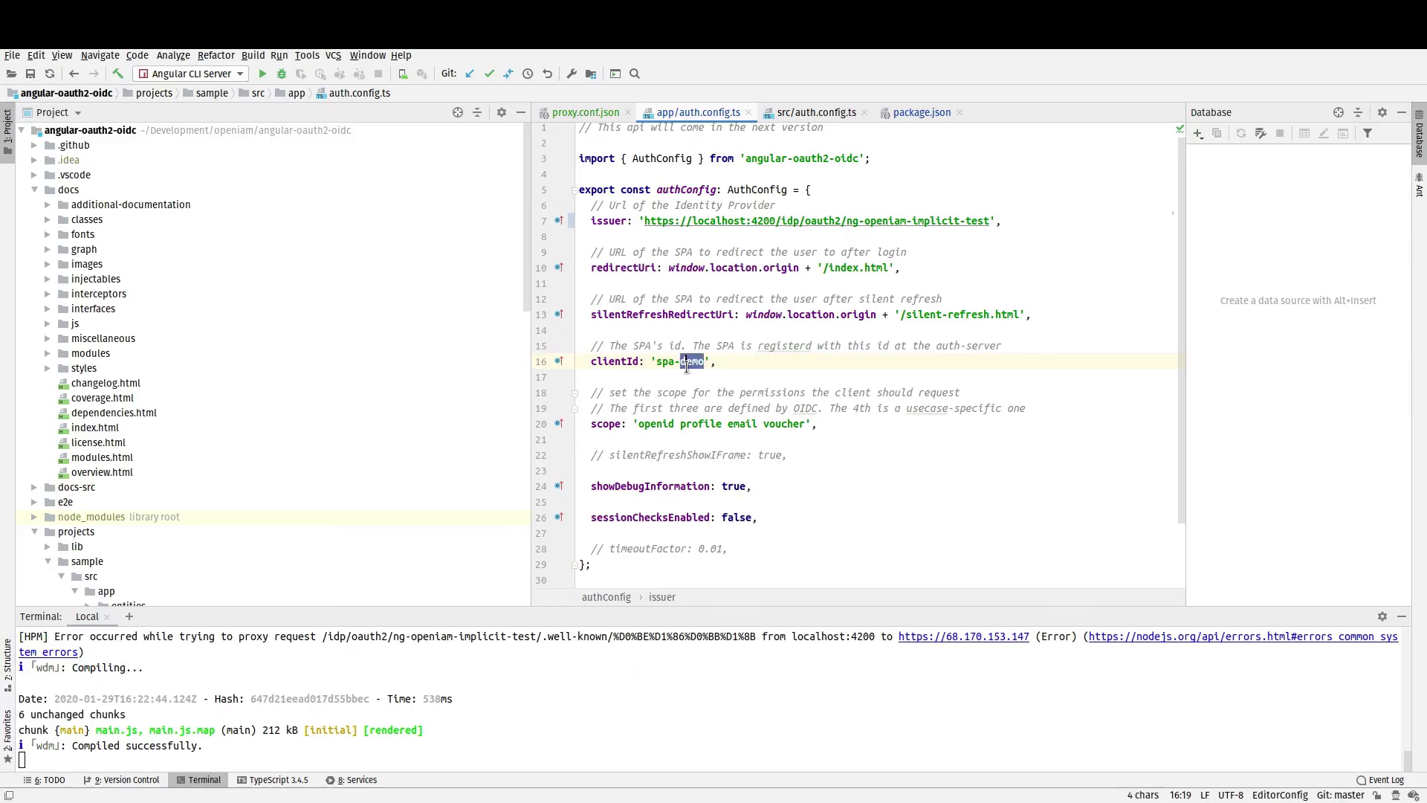
key("ctrl+v")
left_click_drag(673, 345, 578, 377)
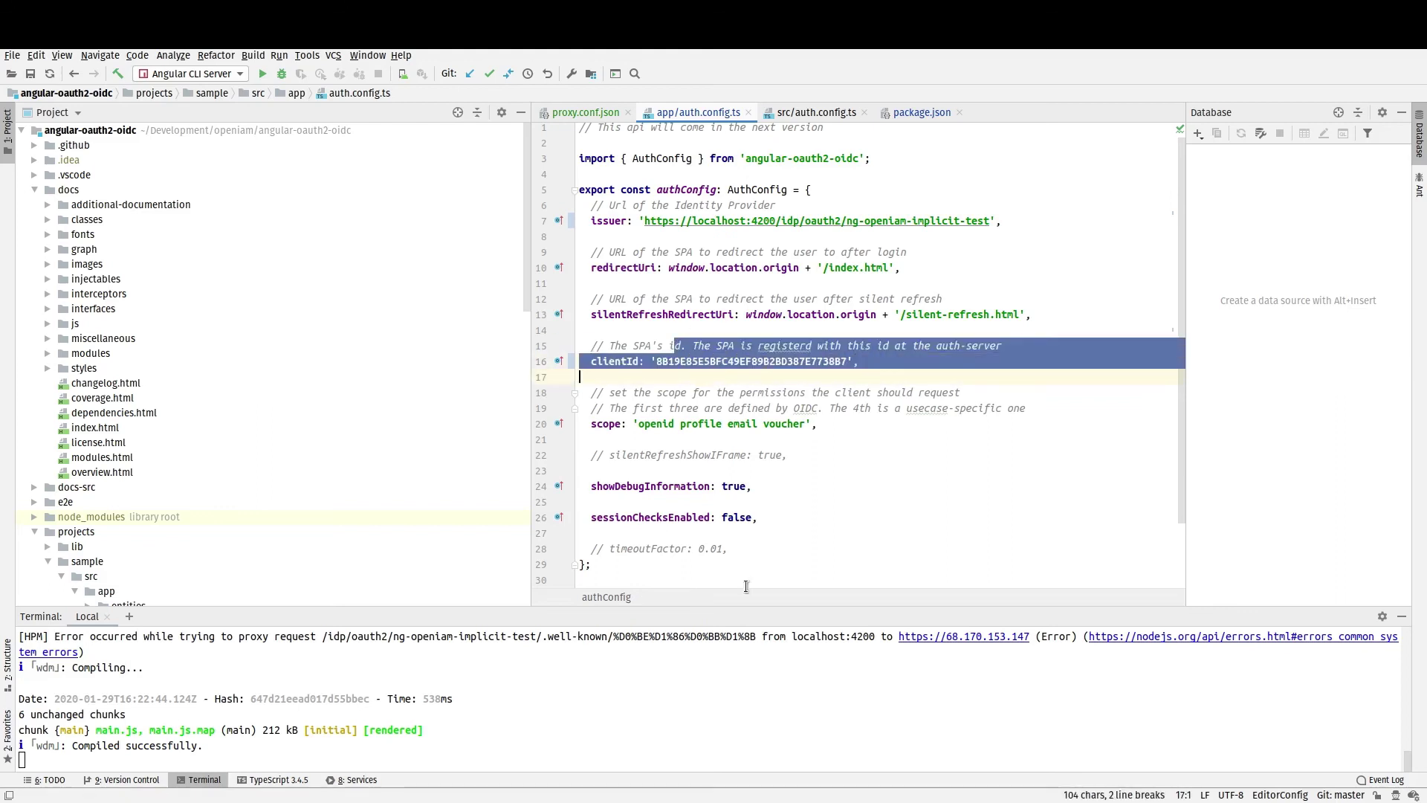
Add strictDiscoveryDocumentValidation: false to the auth config
left_click(773, 501)
key("ctrl+v")
type(":")
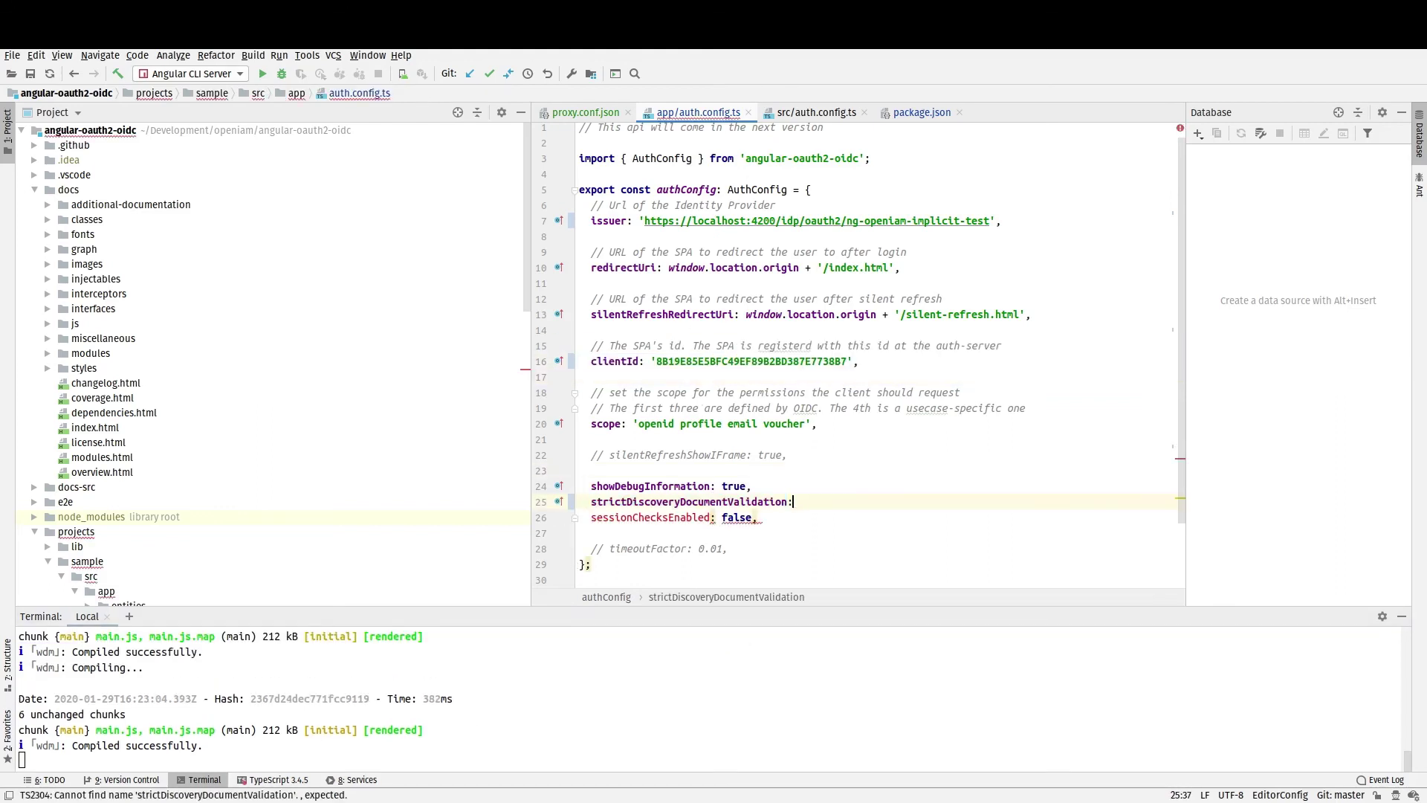
type("faa")
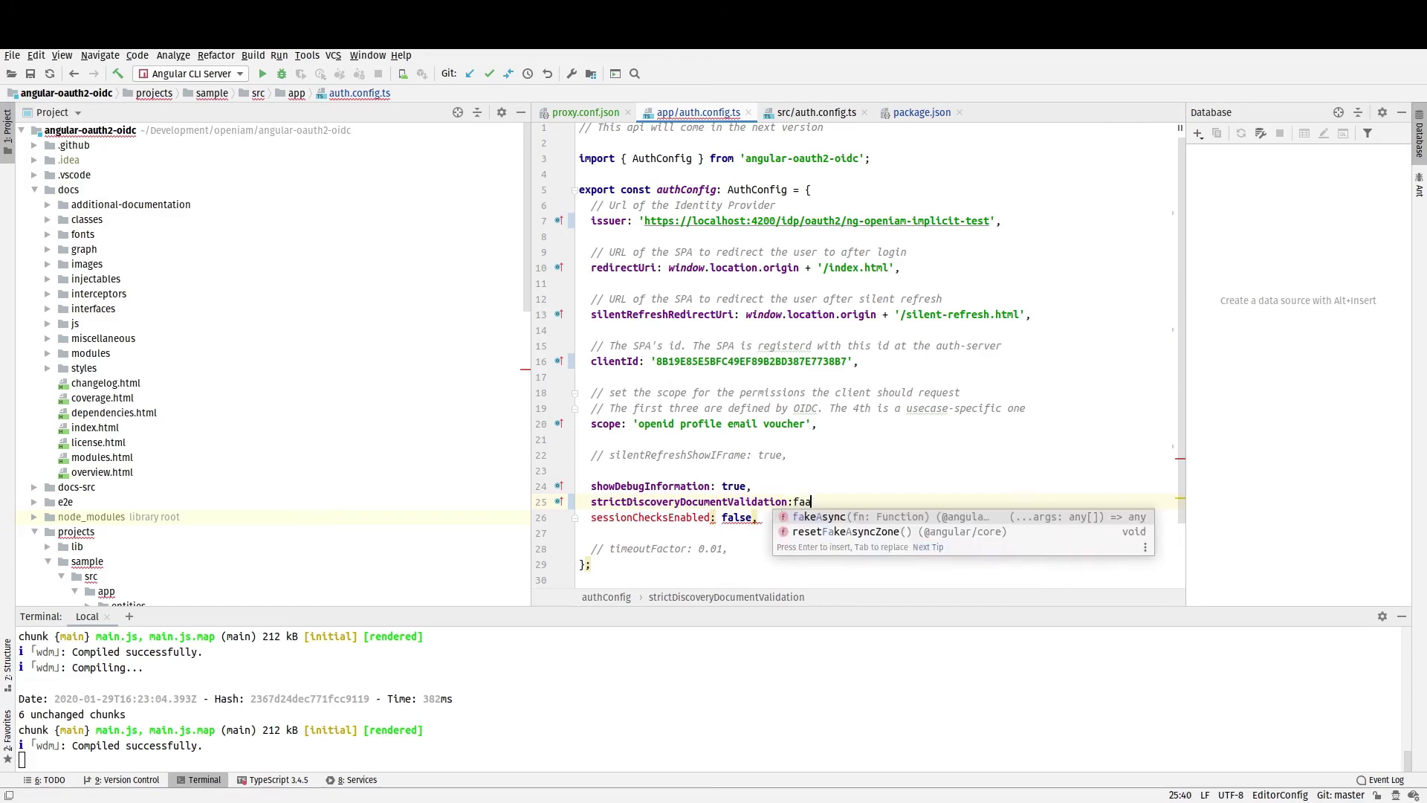
key("Return")
key("BackSpace")
key("BackSpace")
key("BackSpace")
key("BackSpace")
key("BackSpace")
key("BackSpace")
key("BackSpace")
key("BackSpace")
key("BackSpace")
key("BackSpace")
type("false,")
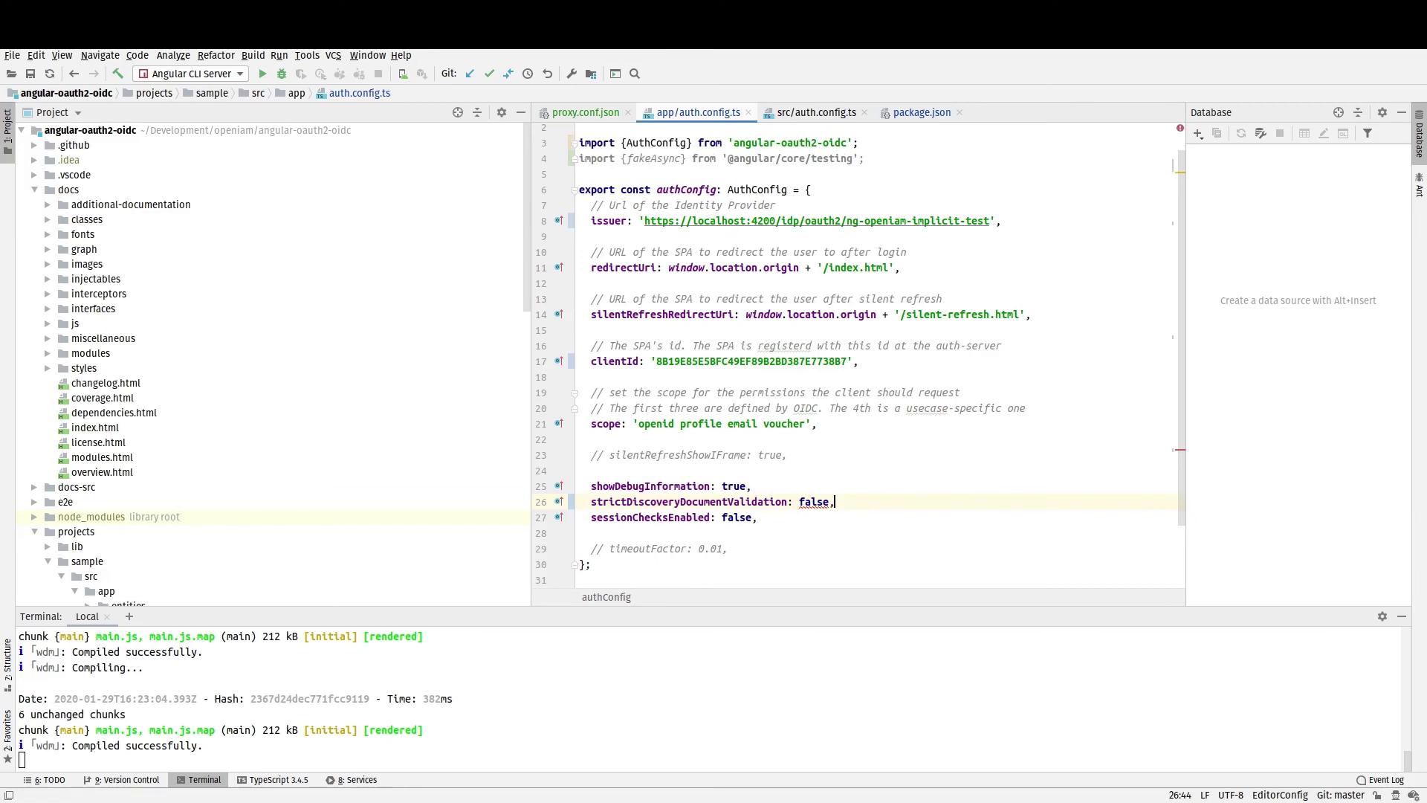
left_click_drag(581, 470, 703, 515)
Reload localhost:4200/home and click Login under 'Login with Implicit Flow'
left_click(706, 516)
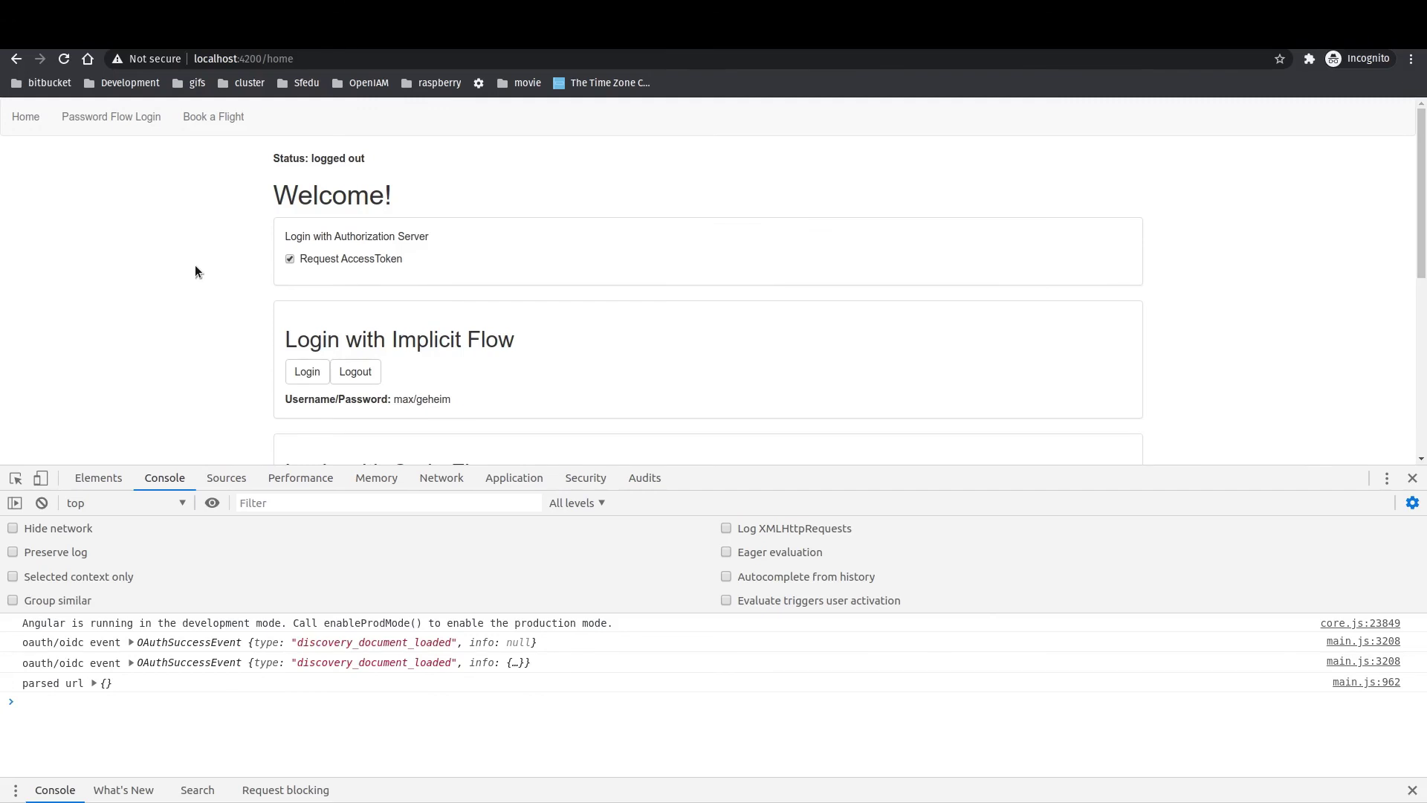
key("ctrl+r")
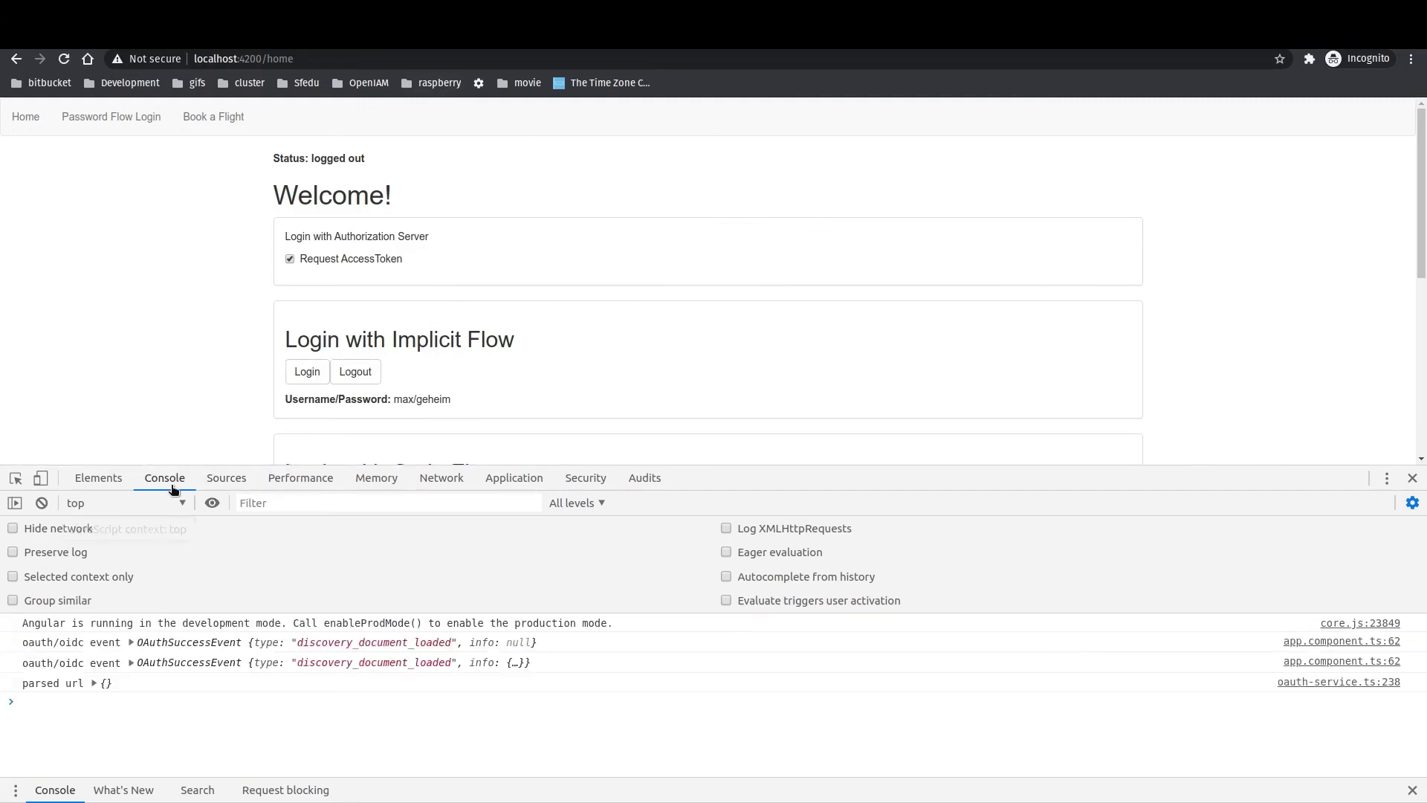
left_click(308, 374)
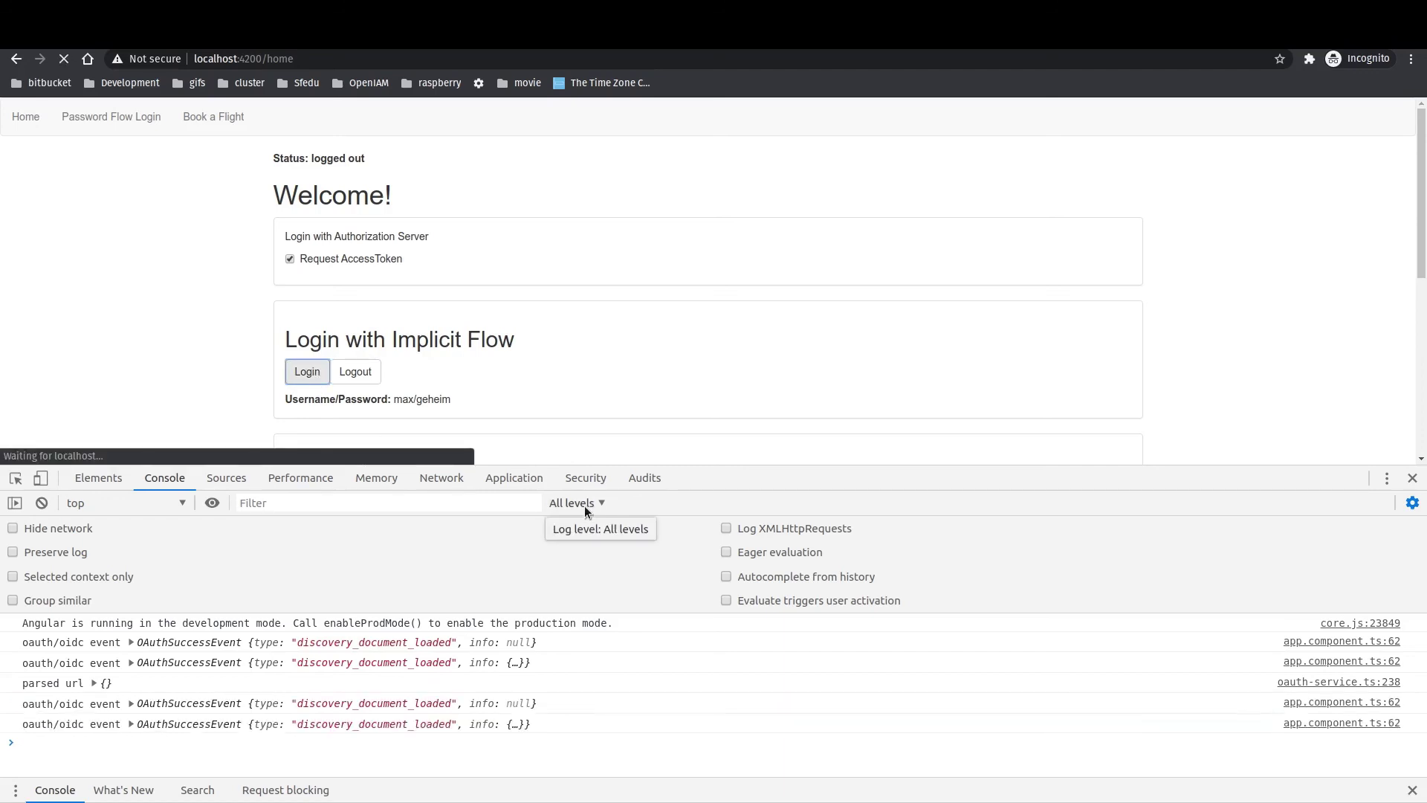
scroll(586, 416, "down", 5)
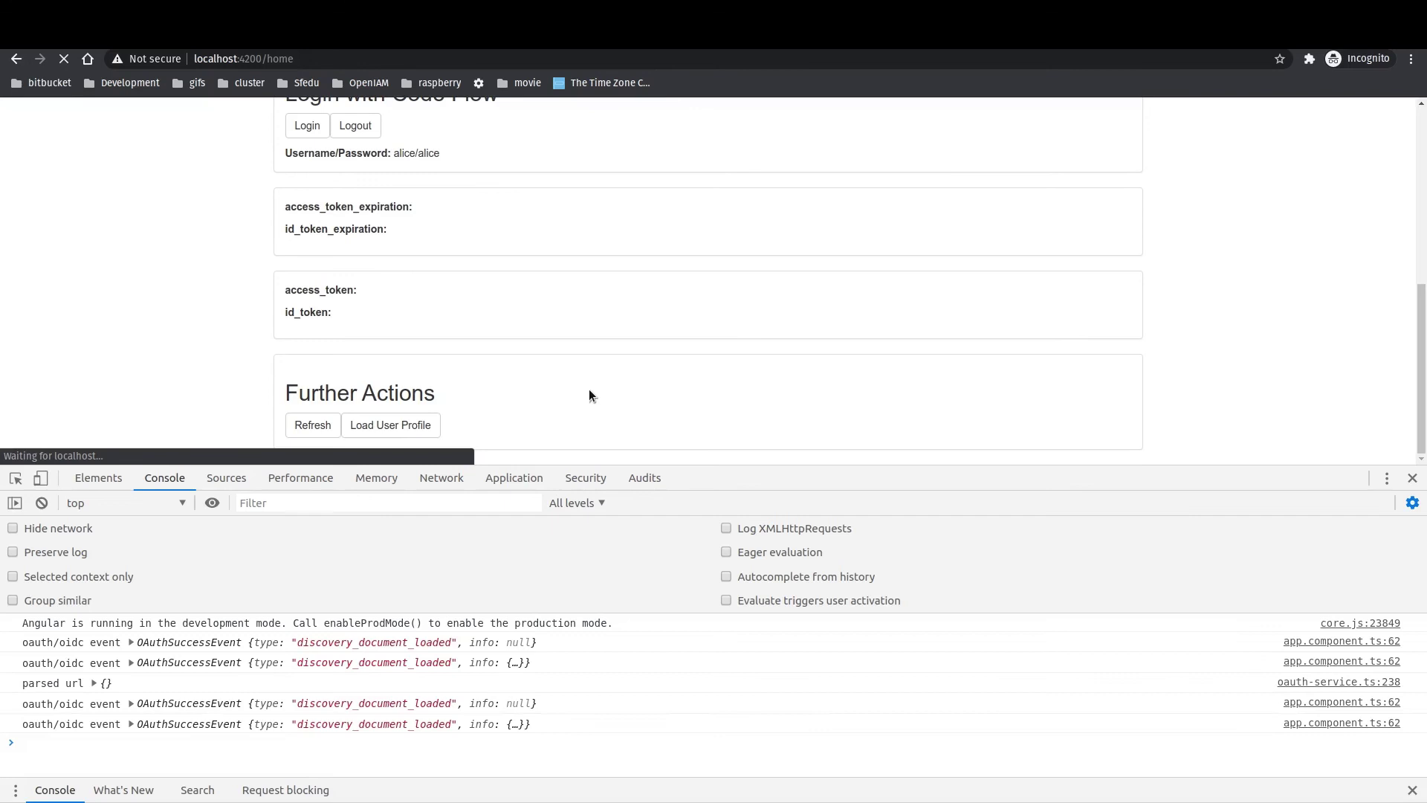
scroll(558, 360, "up", 1)
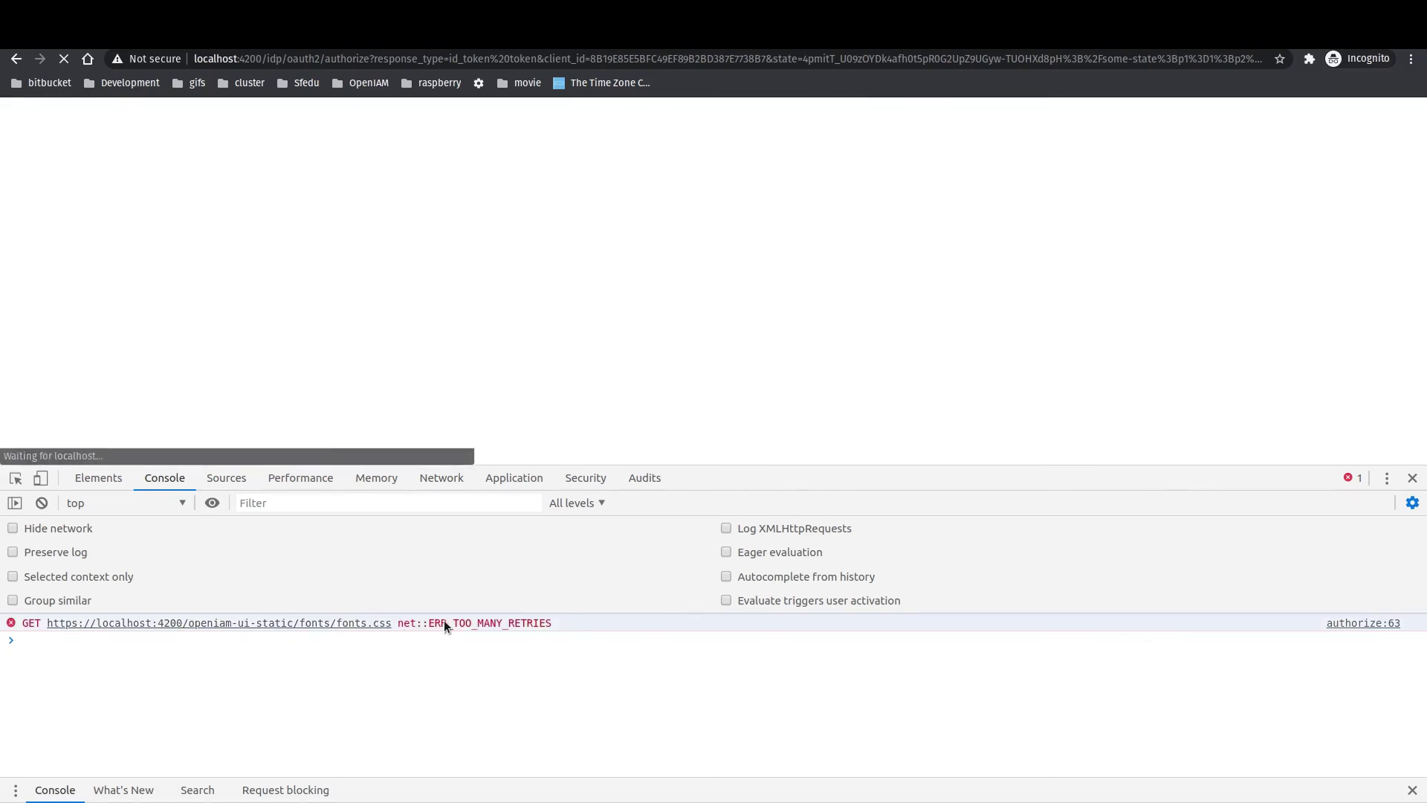
Review the consent message for implicit-flow-demo-angular and allow access
left_click(471, 646)
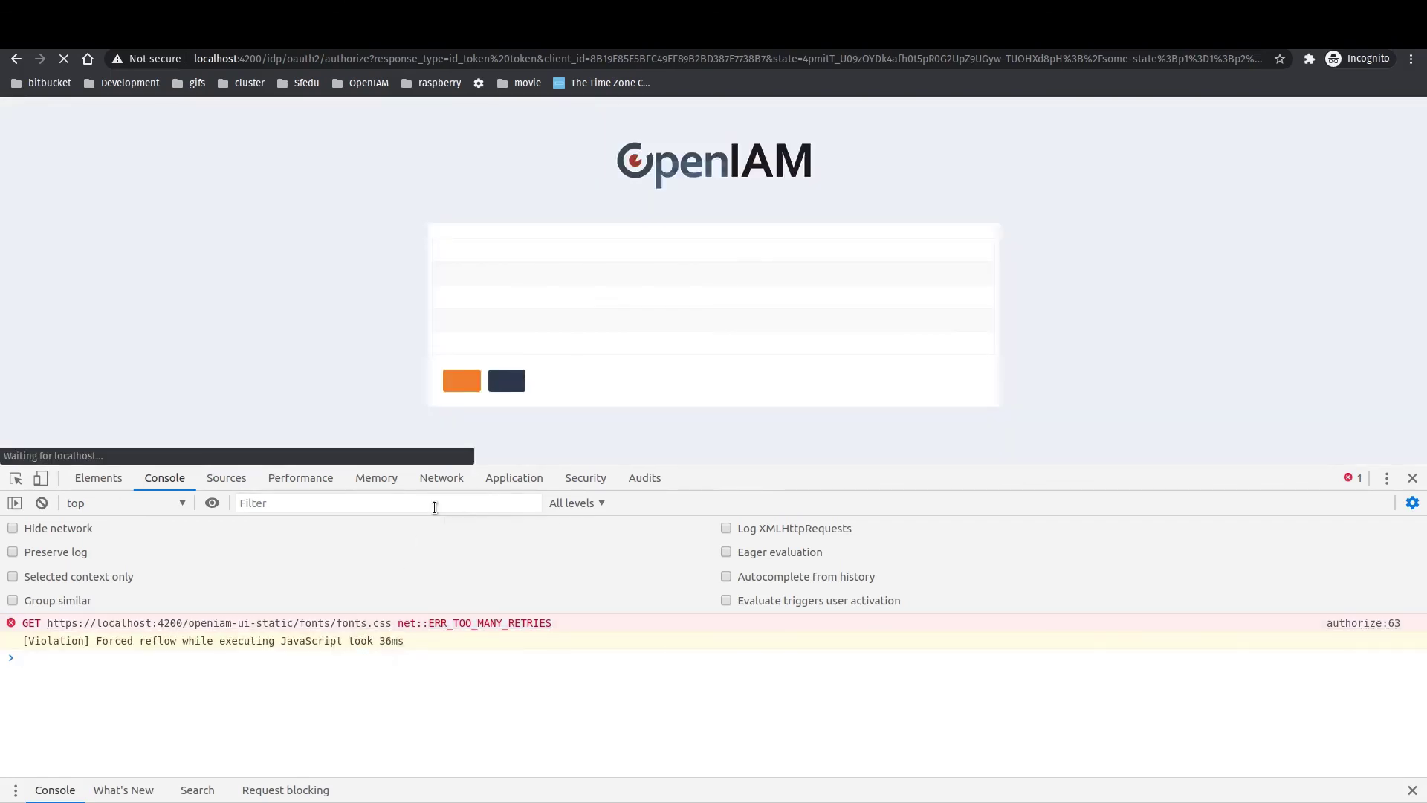
left_click_drag(475, 247, 649, 249)
double_click(671, 250)
left_click_drag(778, 250, 847, 251)
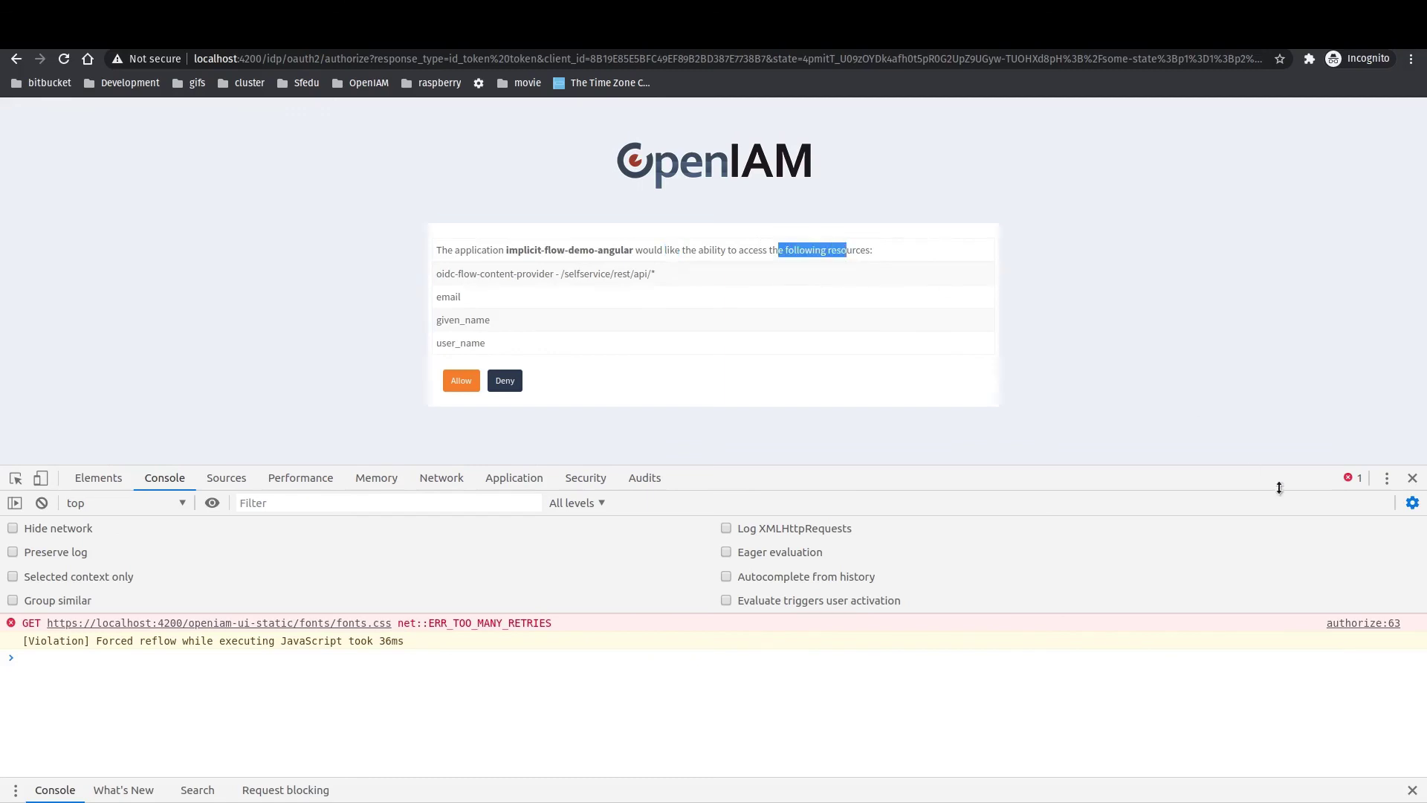
left_click(460, 381)
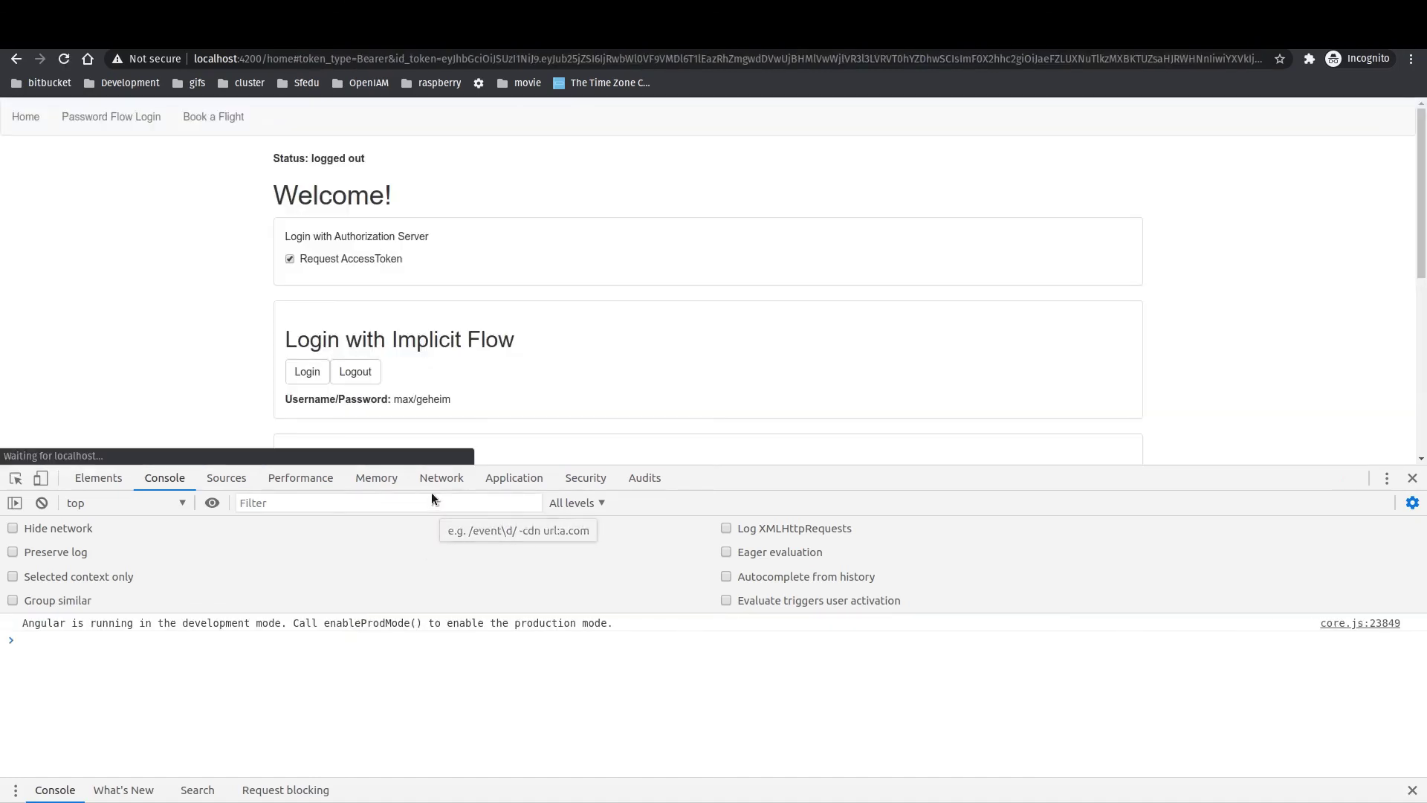
Close DevTools and inspect the returned access_token and id_token values
scroll(745, 386, "down", 1)
left_click(1412, 477)
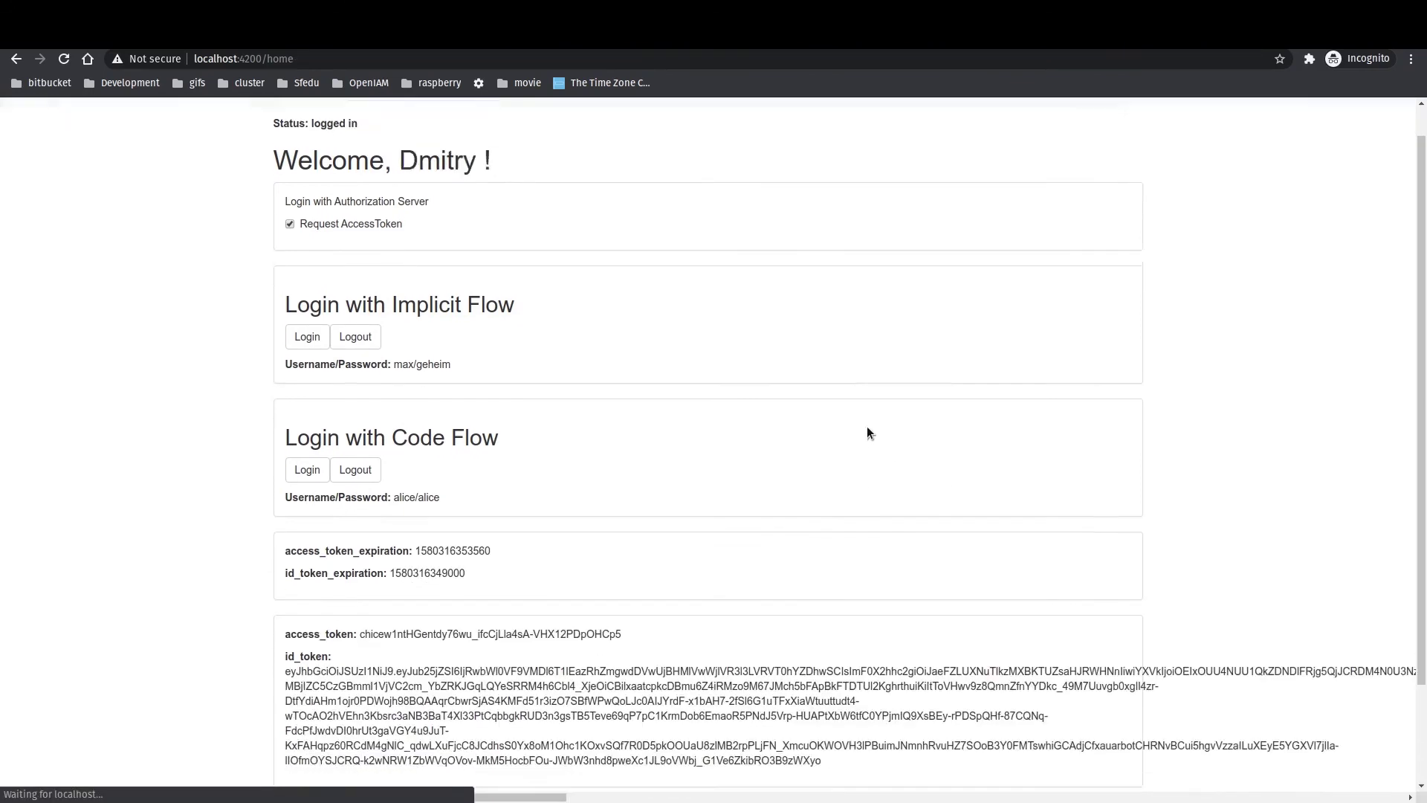
scroll(867, 420, "down", 1)
left_click_drag(290, 513, 537, 526)
left_click_drag(416, 565, 595, 626)
left_click(631, 626)
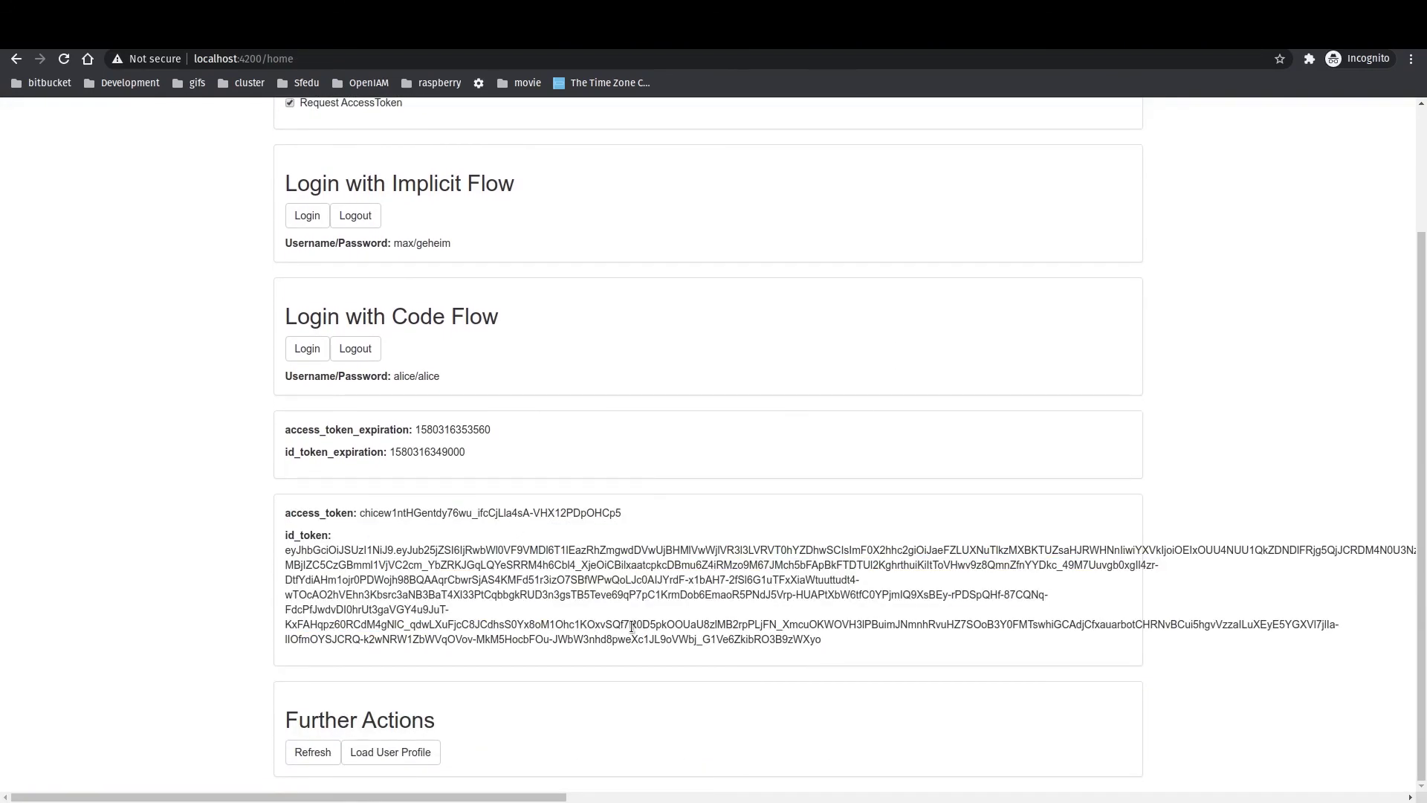